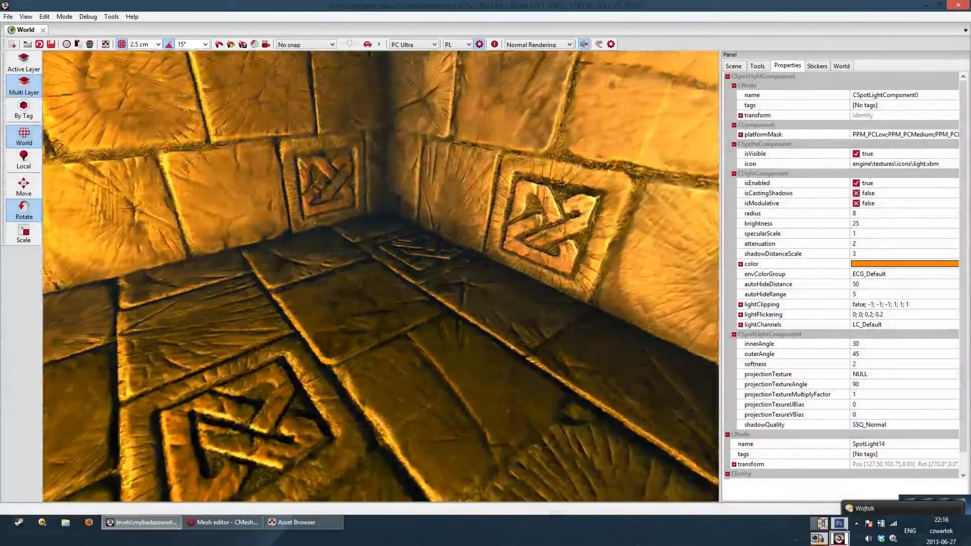
Activate the shadowcasters layer in the scene tree and review the graphics commands for adding point and spot lights.
click(733, 66)
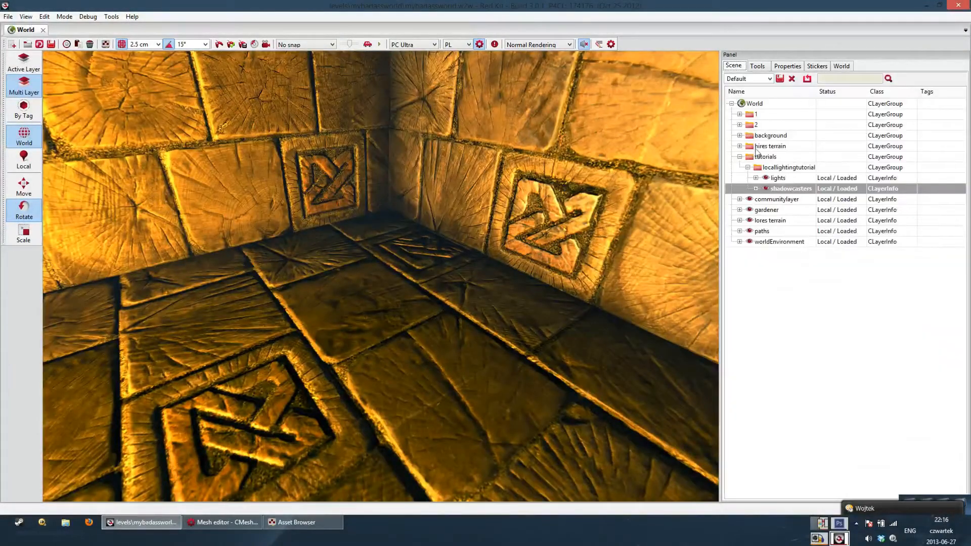
click(795, 191)
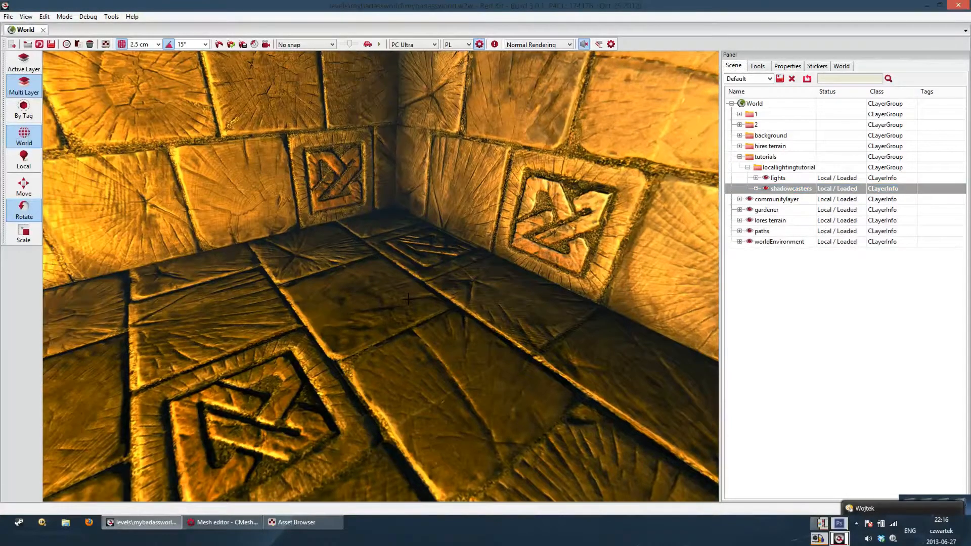
right_click(408, 301)
mouse_move(456, 333)
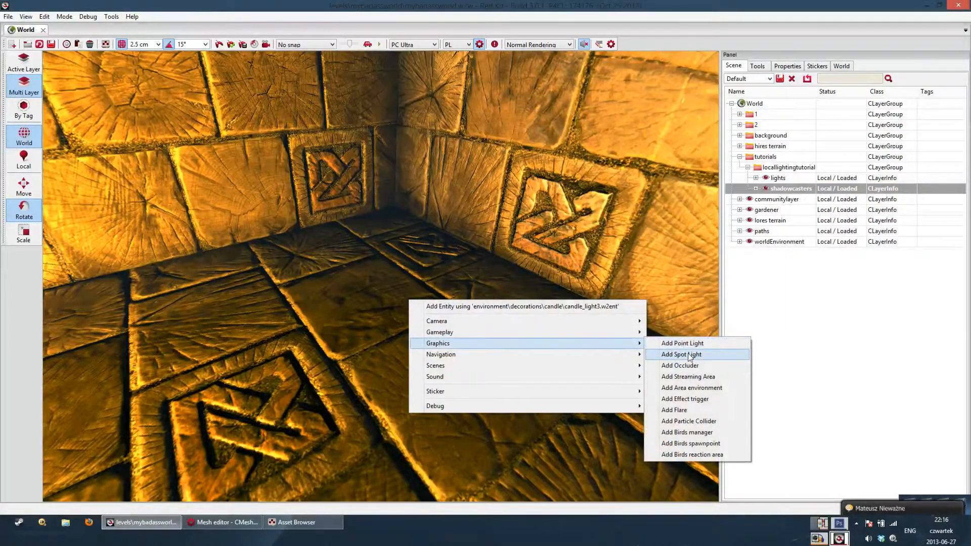
right_drag(426, 221, 369, 248)
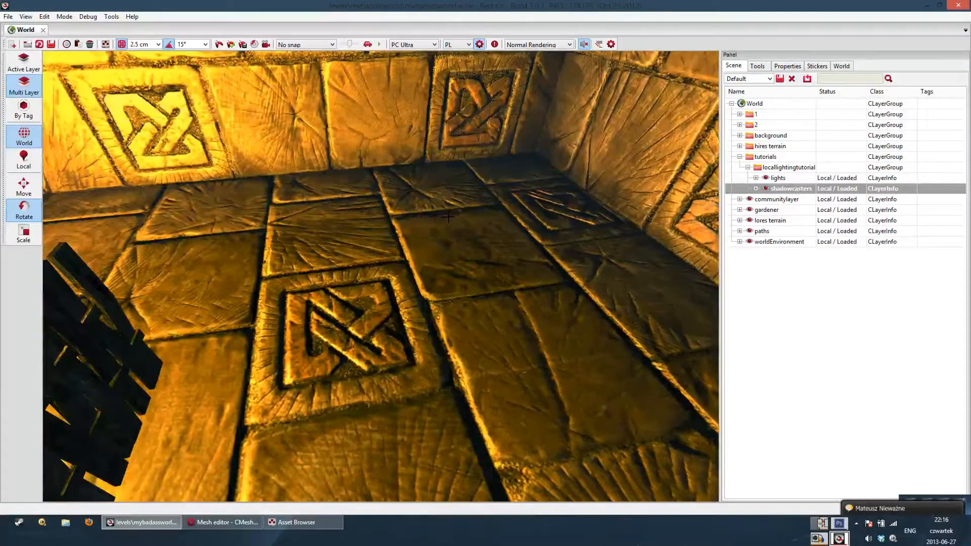
Select the point light near the left wall's corner and show its properties.
right_drag(453, 220, 500, 216)
drag(500, 216, 422, 242)
drag(493, 246, 498, 247)
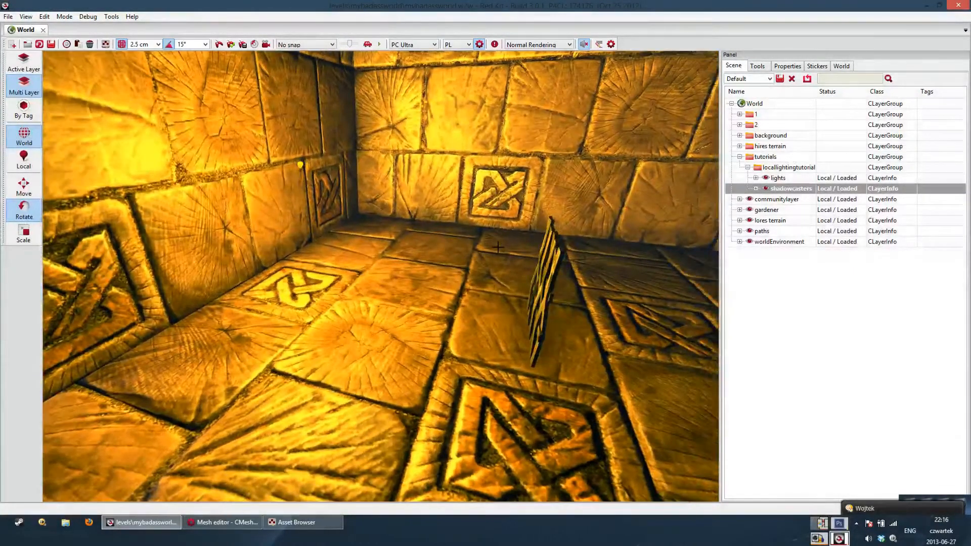
drag(484, 198, 475, 265)
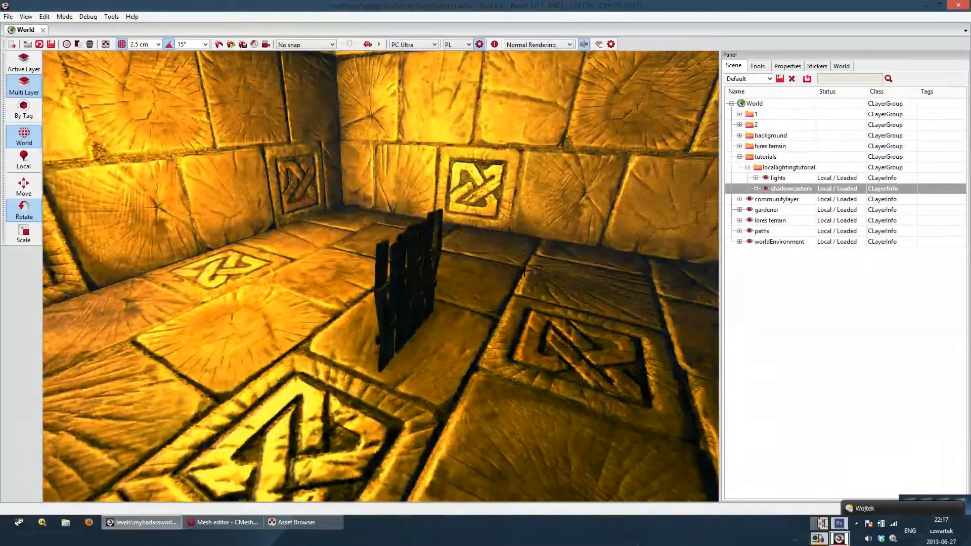
right_drag(522, 271, 522, 270)
right_drag(426, 265, 450, 262)
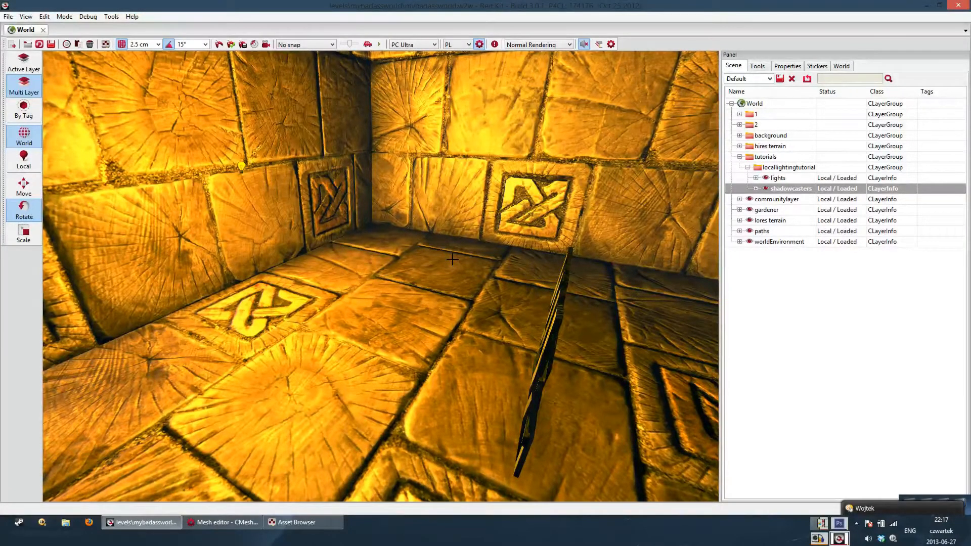
right_drag(453, 259, 396, 168)
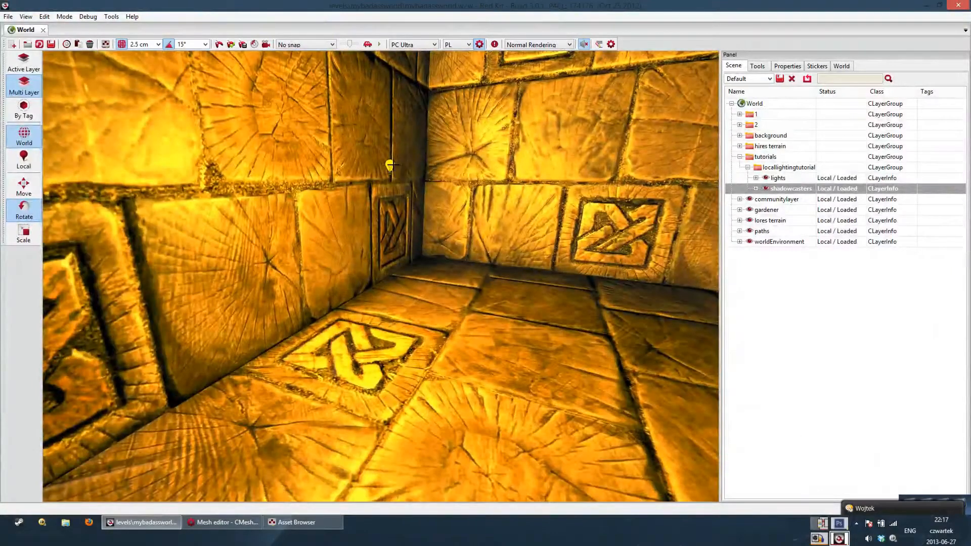
click(390, 165)
click(787, 66)
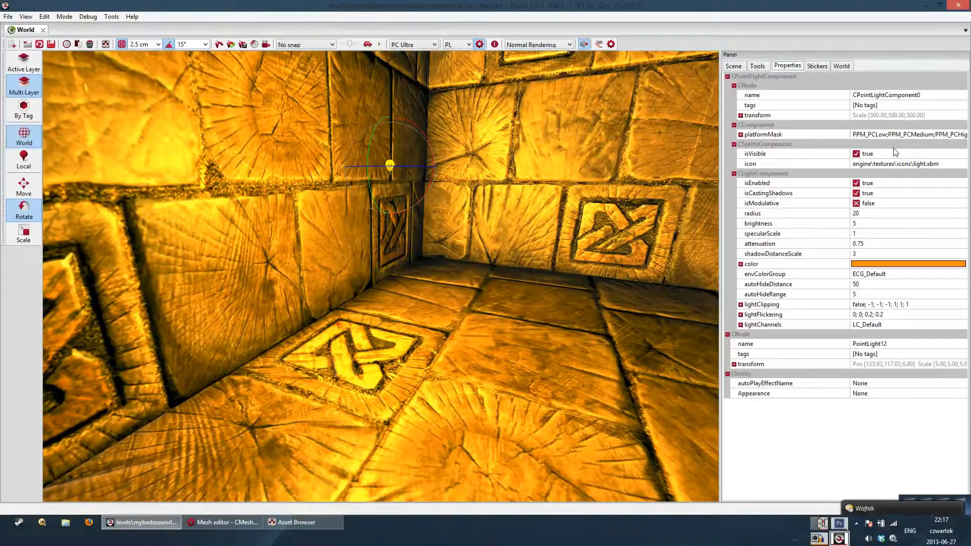
Expand the point light node's transform and examine its position, rotation and scale values.
middle_drag(596, 188, 546, 192)
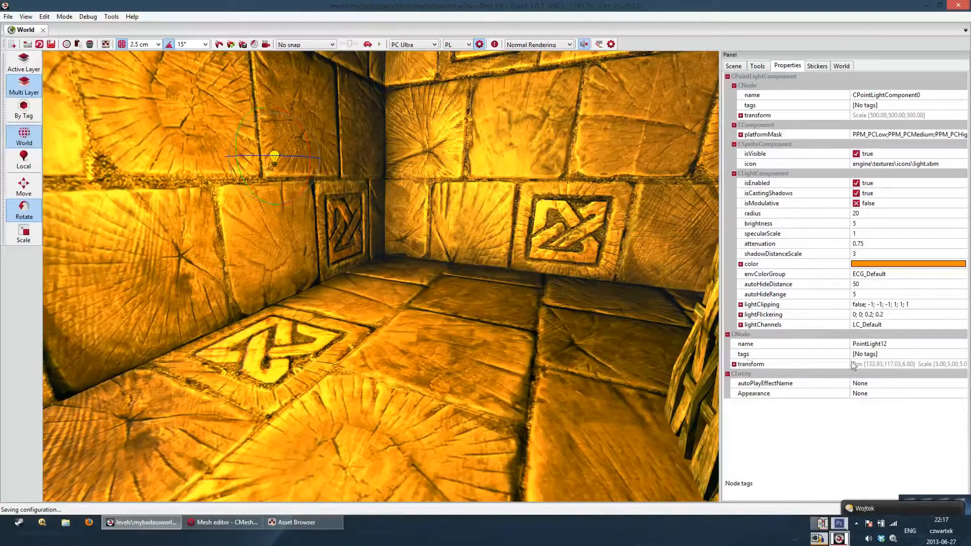
click(734, 365)
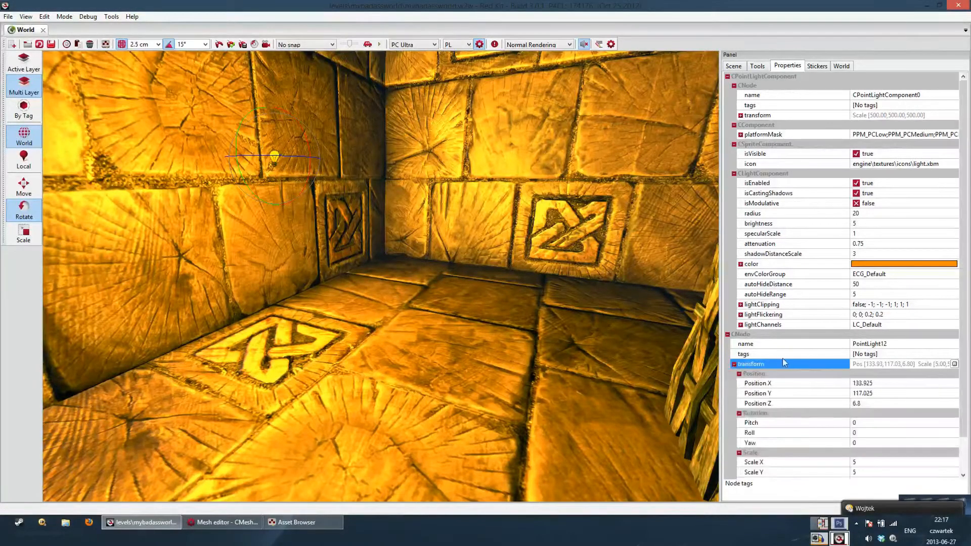
scroll(910, 349, down, 2)
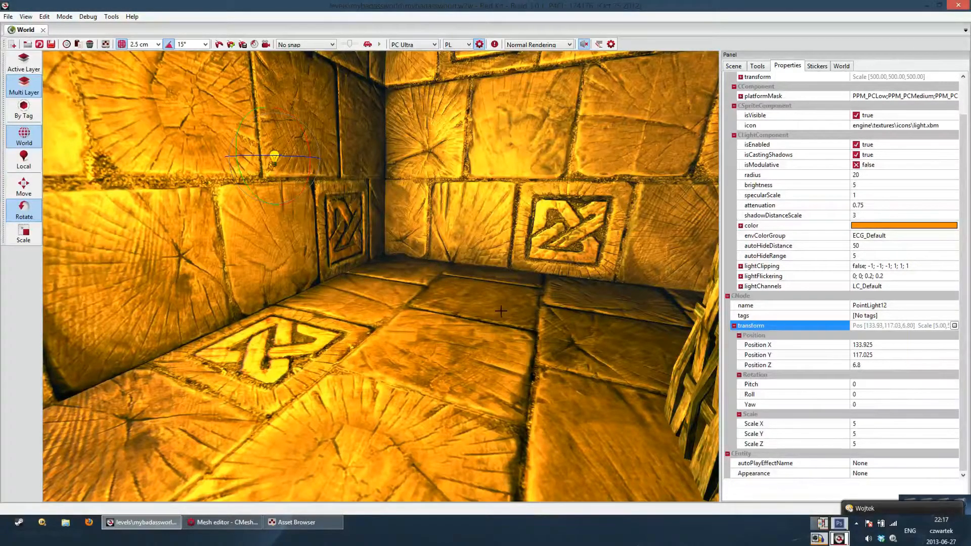
right_drag(501, 310, 452, 306)
right_drag(516, 288, 555, 296)
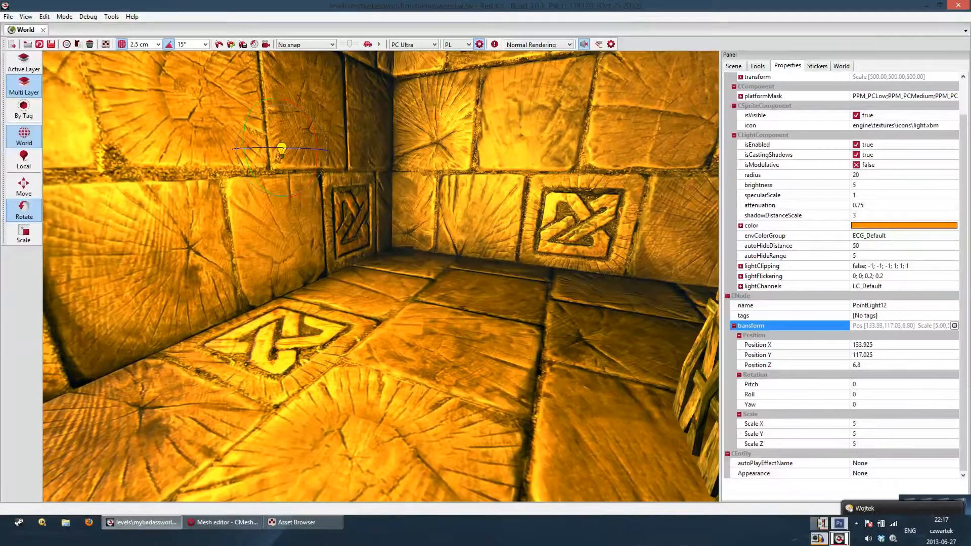
Select the spot light on the far wall and examine its cone and transform values.
right_drag(381, 276, 481, 206)
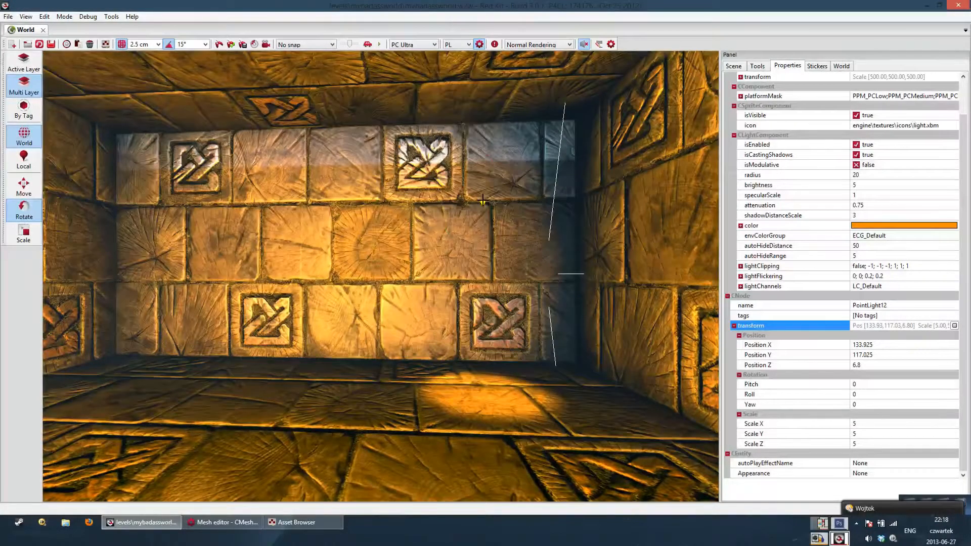
click(483, 201)
drag(960, 258, 964, 434)
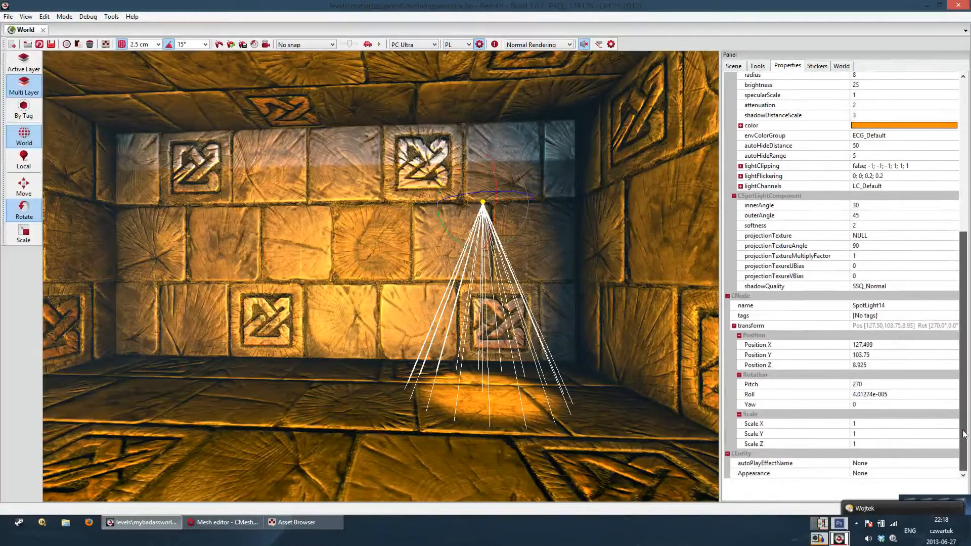
right_drag(625, 363, 561, 417)
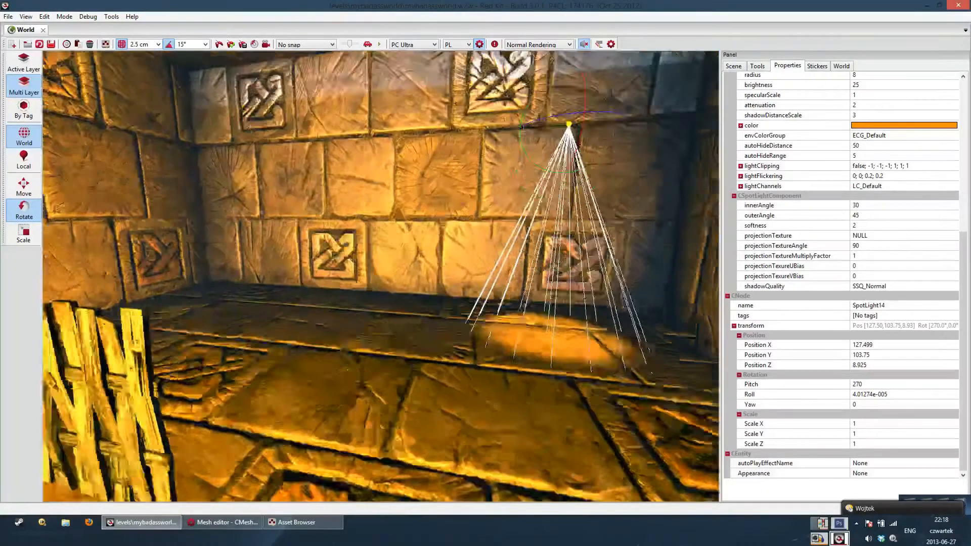
right_drag(445, 263, 476, 222)
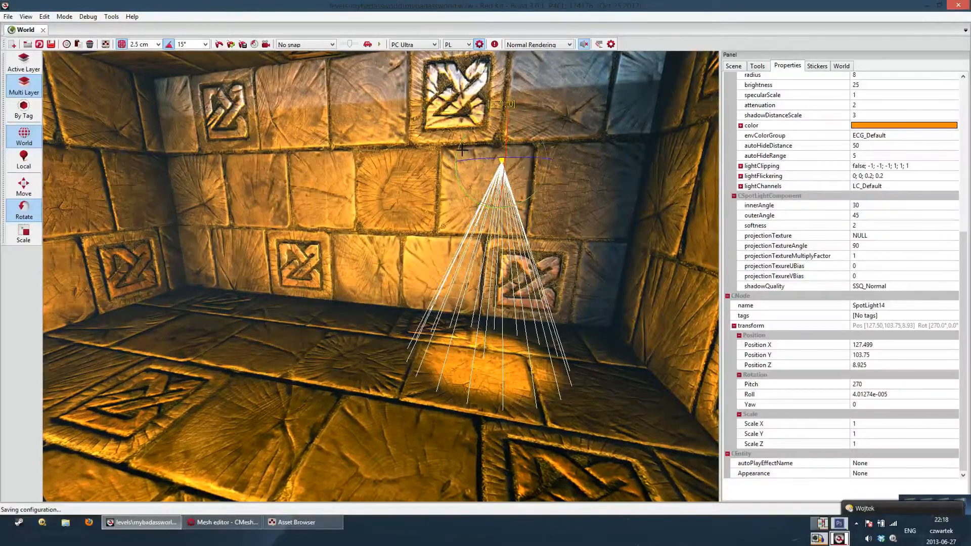
drag(460, 148, 484, 203)
Select the point light again and expand its platformMask to review the platform options.
click(366, 270)
right_drag(366, 270, 491, 244)
click(372, 230)
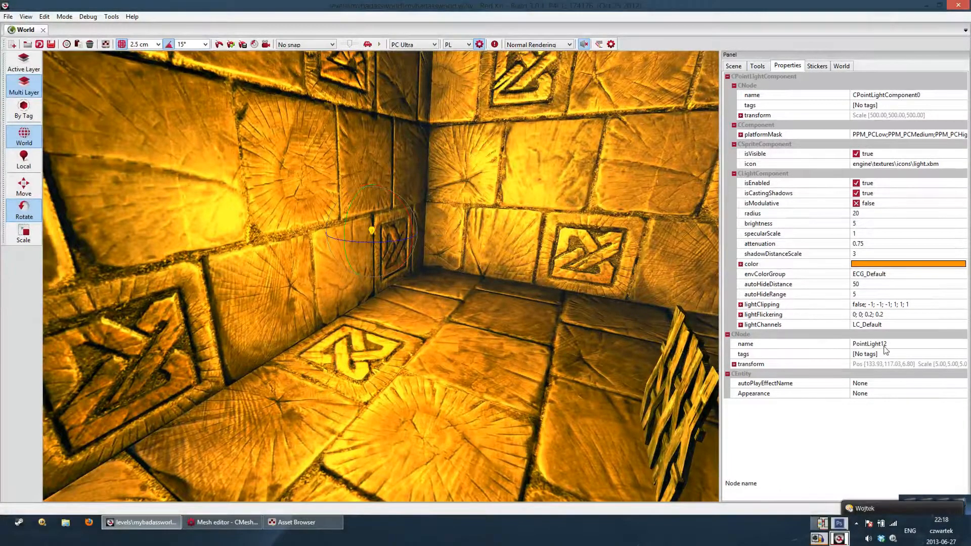
right_drag(627, 234, 637, 230)
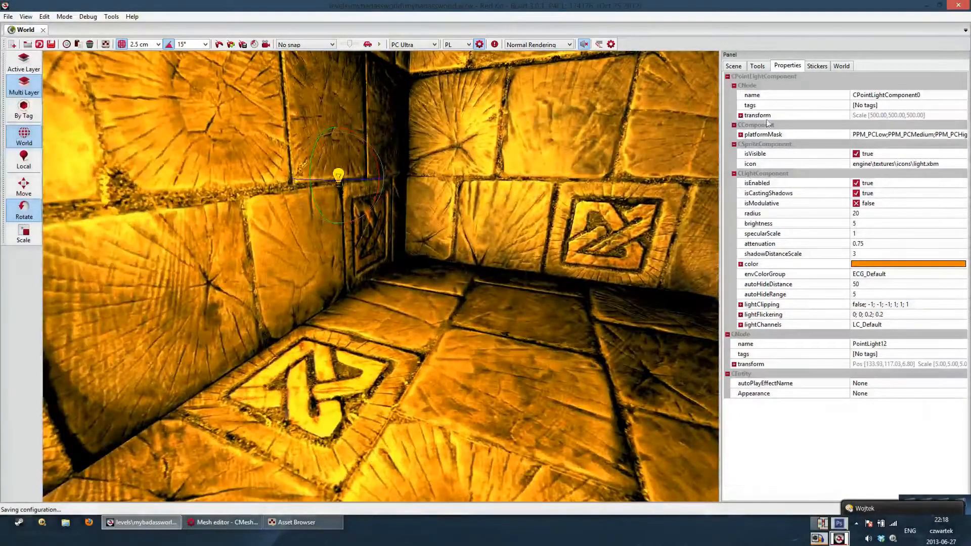
click(740, 135)
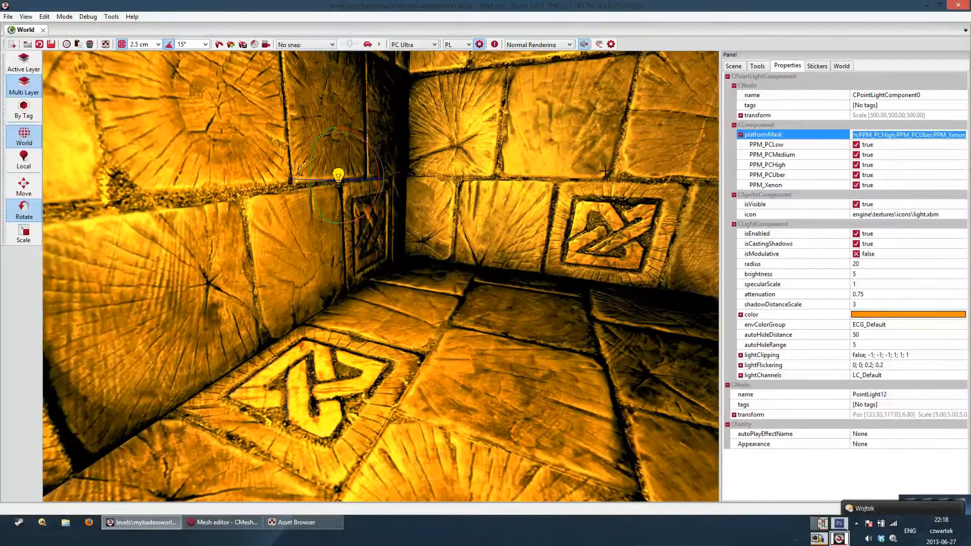
right_drag(594, 167, 599, 168)
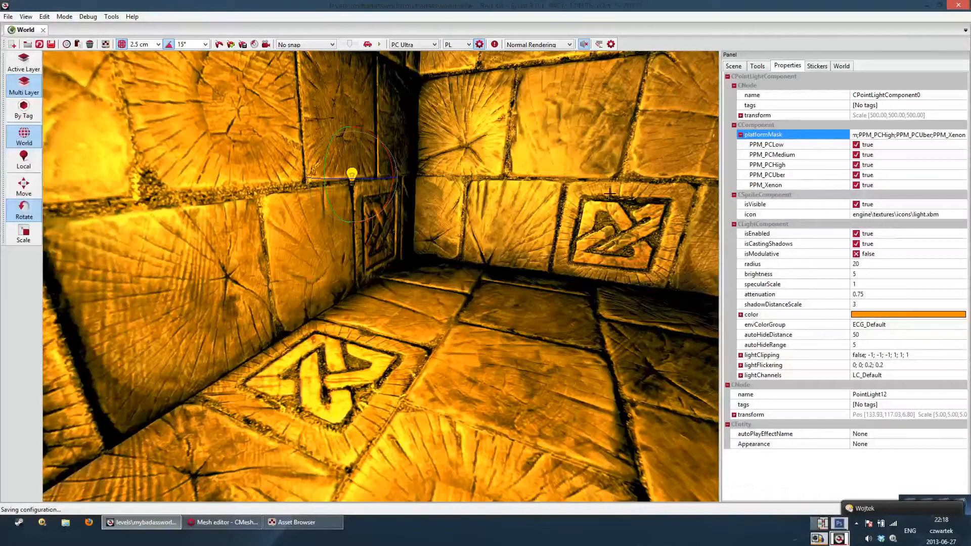
mouse_move(605, 187)
mouse_down()
mouse_move(591, 217)
mouse_move(598, 194)
mouse_up()
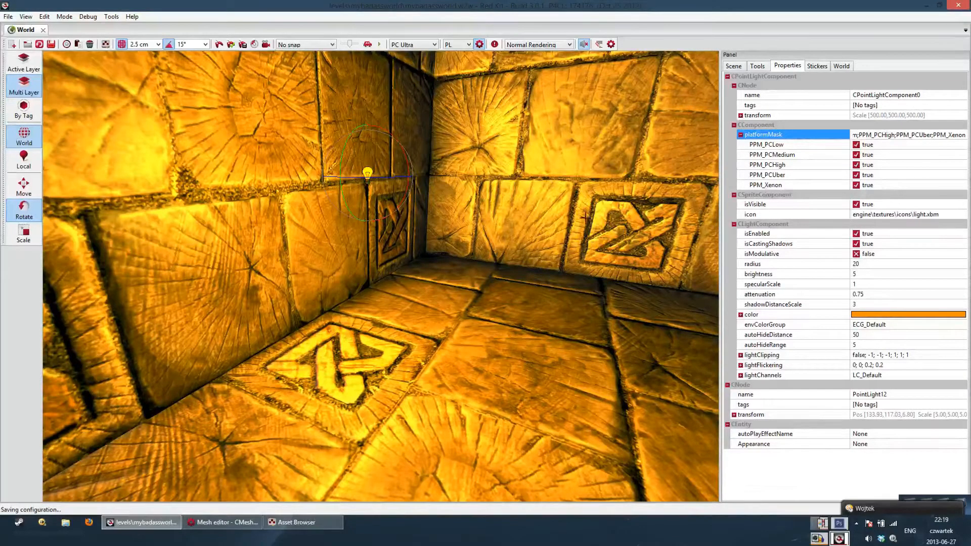
mouse_move(551, 222)
mouse_down()
mouse_move(569, 253)
mouse_move(565, 213)
mouse_up()
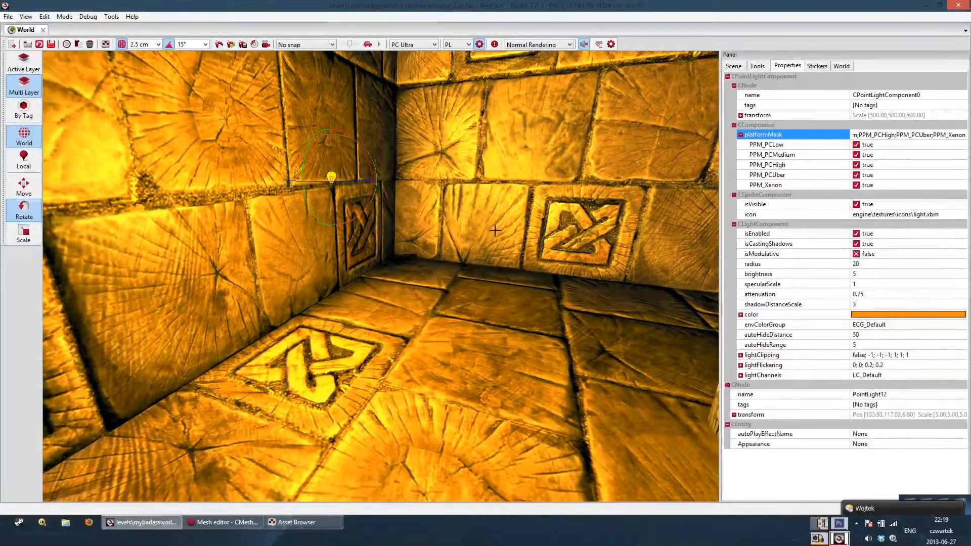
Open the filter and debug options, review the editor's debug filters as far as Sprites, and close the window.
drag(495, 230, 543, 276)
mouse_move(494, 248)
mouse_down()
mouse_move(498, 222)
mouse_move(488, 240)
mouse_up()
click(26, 16)
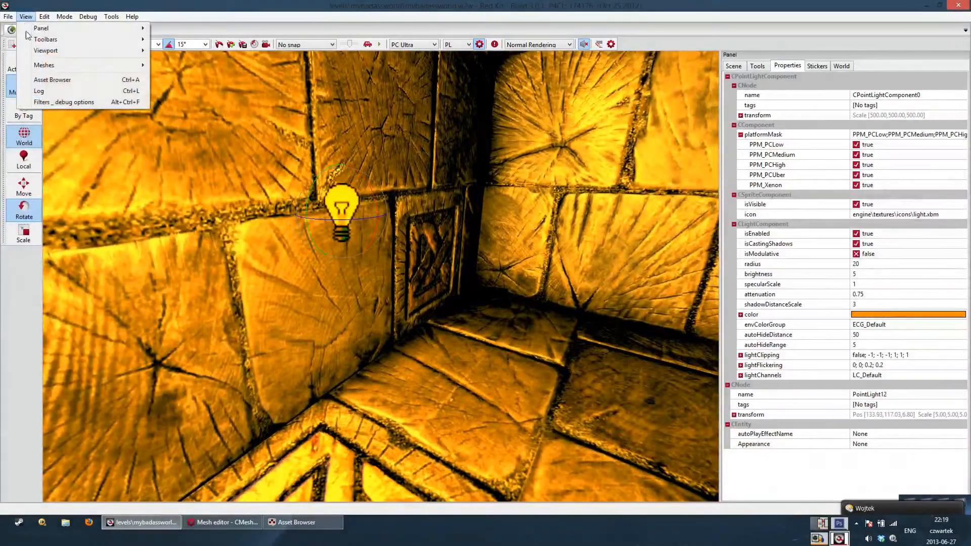
click(72, 102)
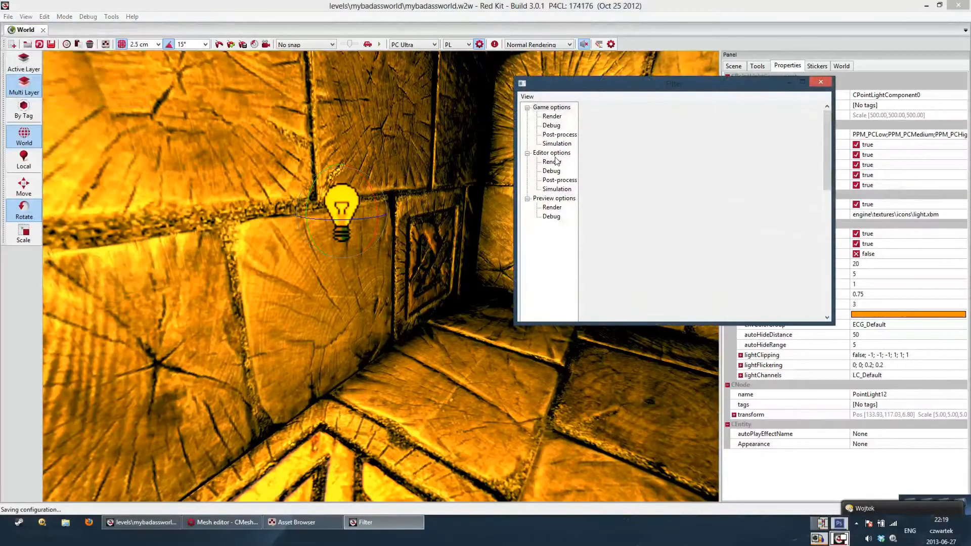
click(554, 155)
click(551, 171)
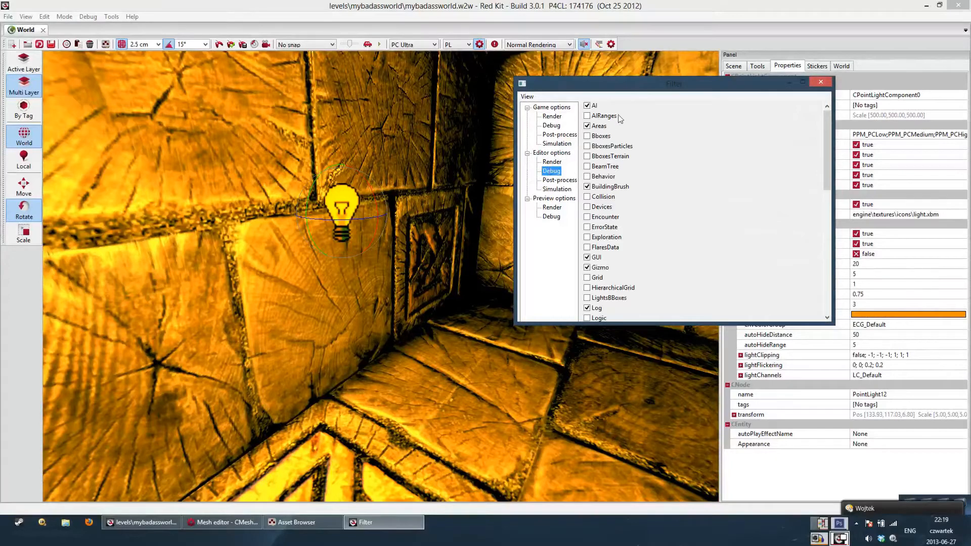
drag(644, 93, 557, 88)
scroll(606, 218, down, 3)
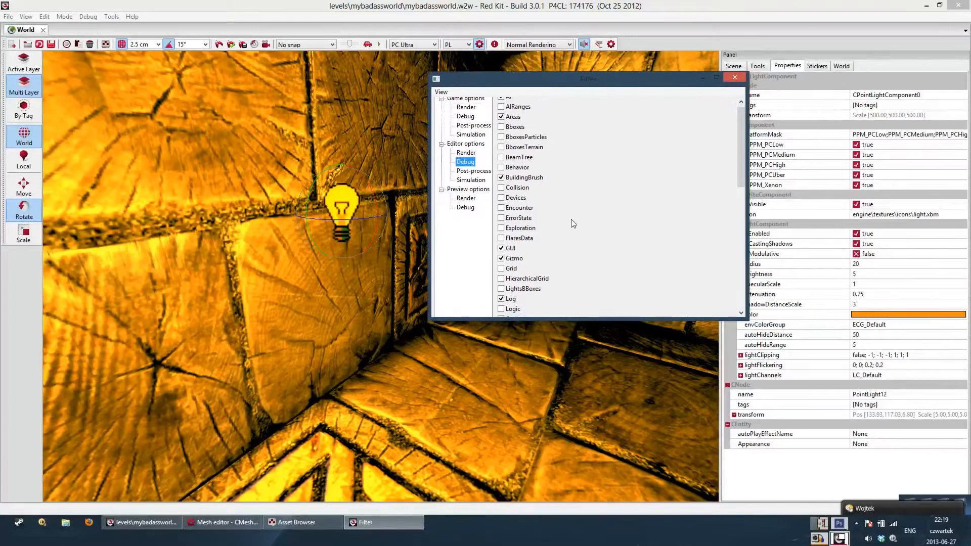
scroll(606, 218, down, 1)
scroll(736, 191, down, 4)
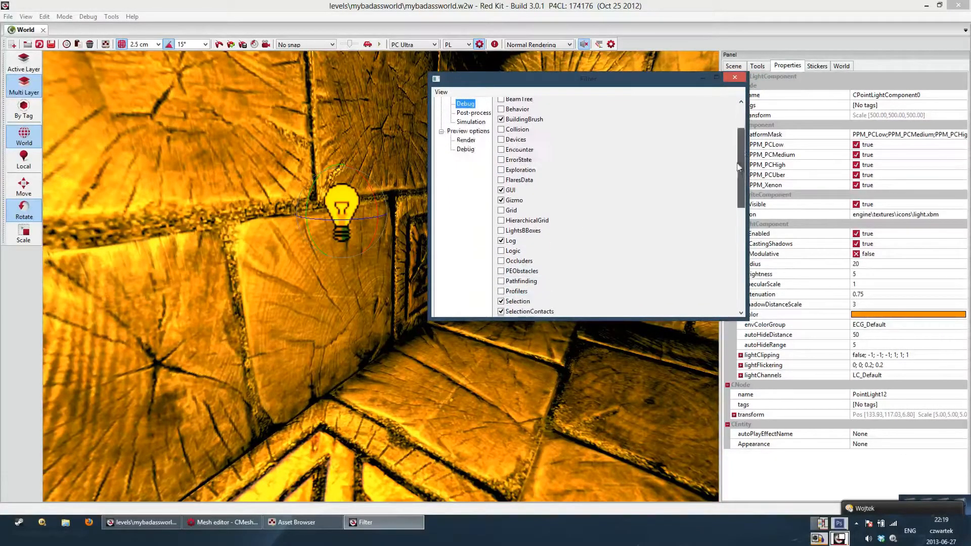
scroll(735, 190, up, 1)
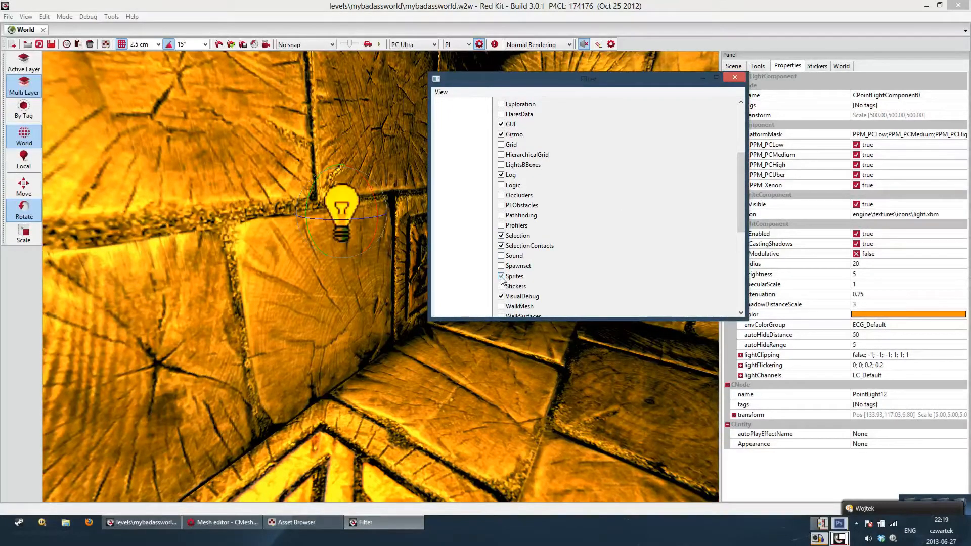
click(734, 77)
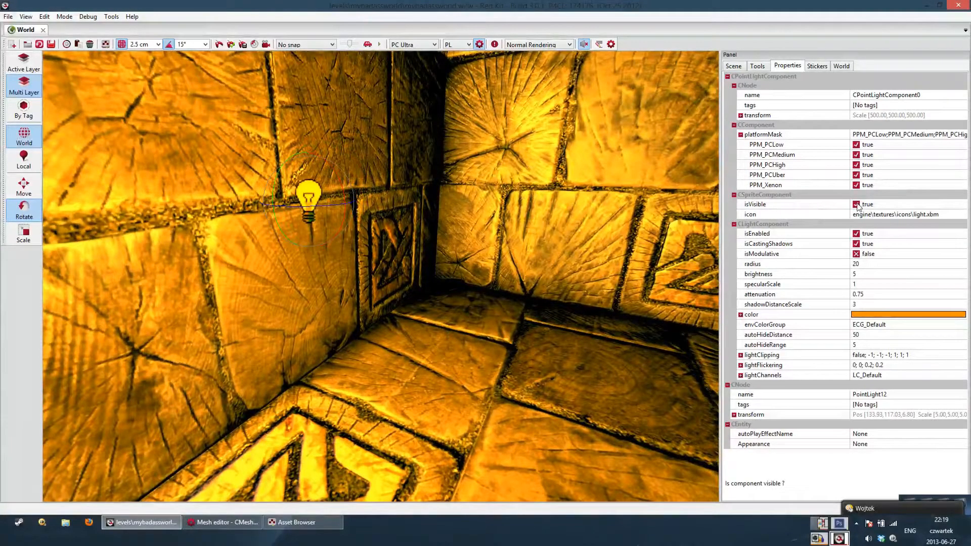
Turn the point light's isVisible property off and back on.
click(857, 205)
click(857, 205)
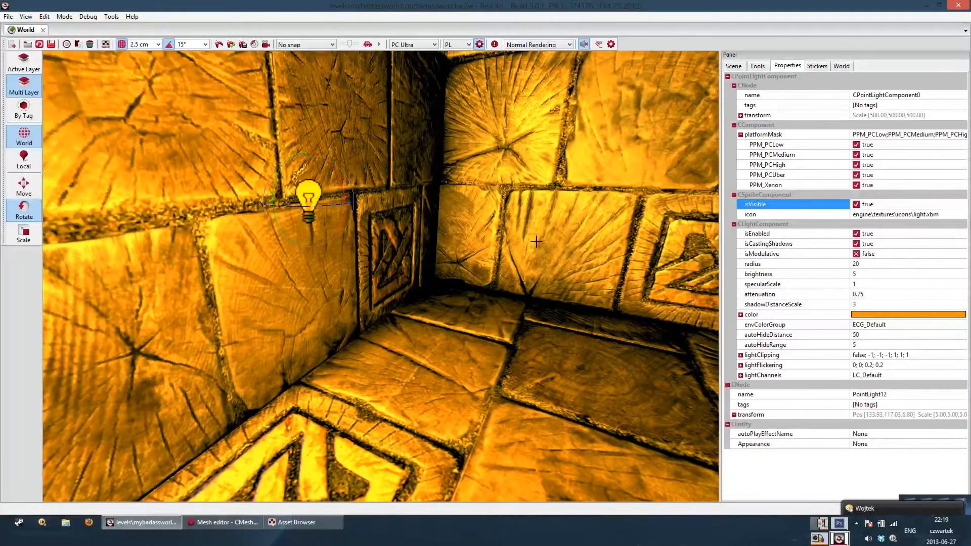
mouse_move(537, 243)
mouse_down()
mouse_move(537, 273)
mouse_move(537, 241)
mouse_up()
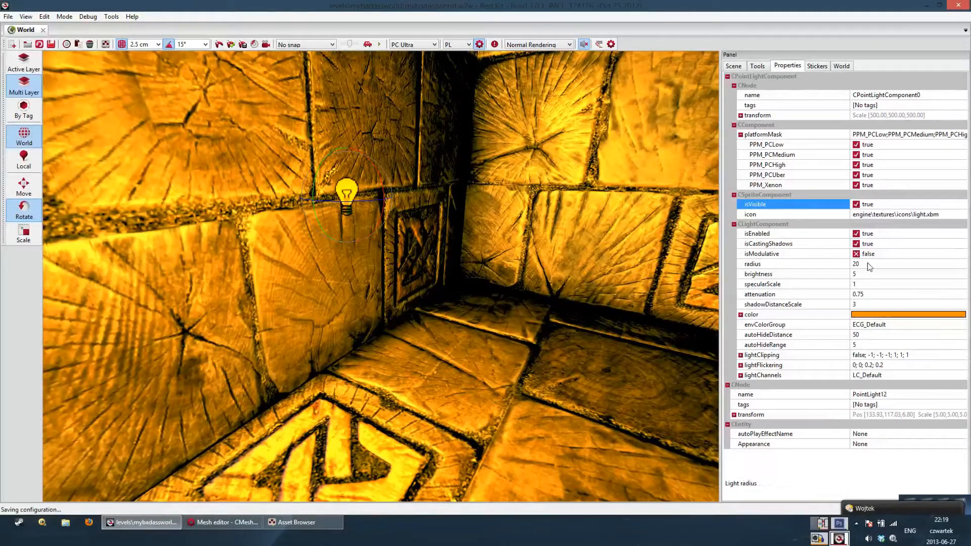
Toggle the point light's isEnabled property off and on twice, ending with the light enabled.
drag(566, 217, 599, 238)
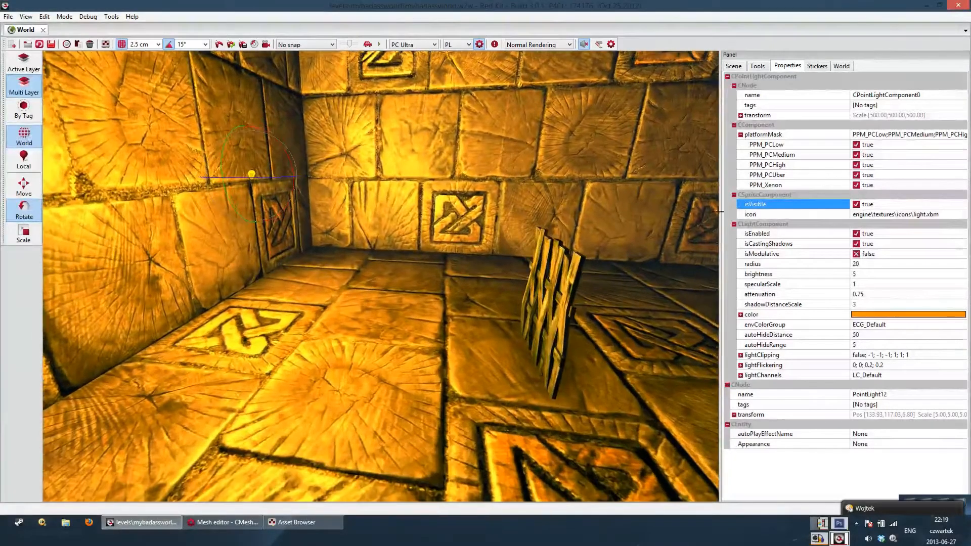
click(858, 234)
click(858, 234)
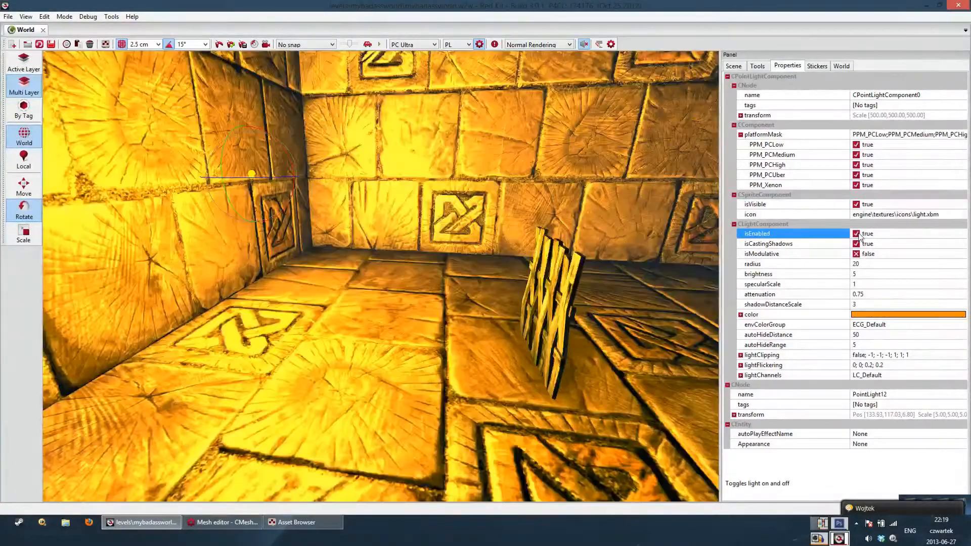
click(858, 234)
click(858, 234)
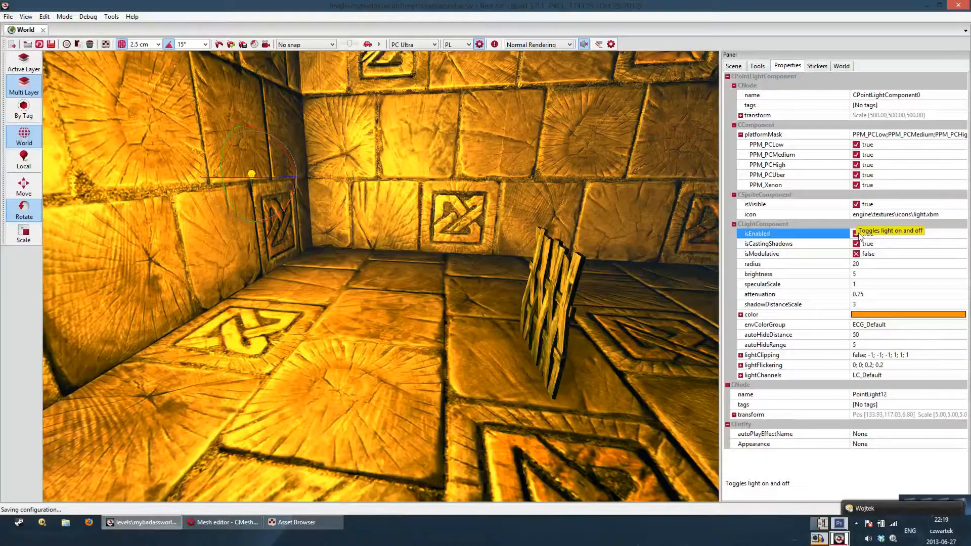
Switch the point light's isEnabled property off and on repeatedly to compare the lit and dark room, ending with it enabled.
click(858, 235)
click(858, 234)
click(858, 234)
click(858, 234)
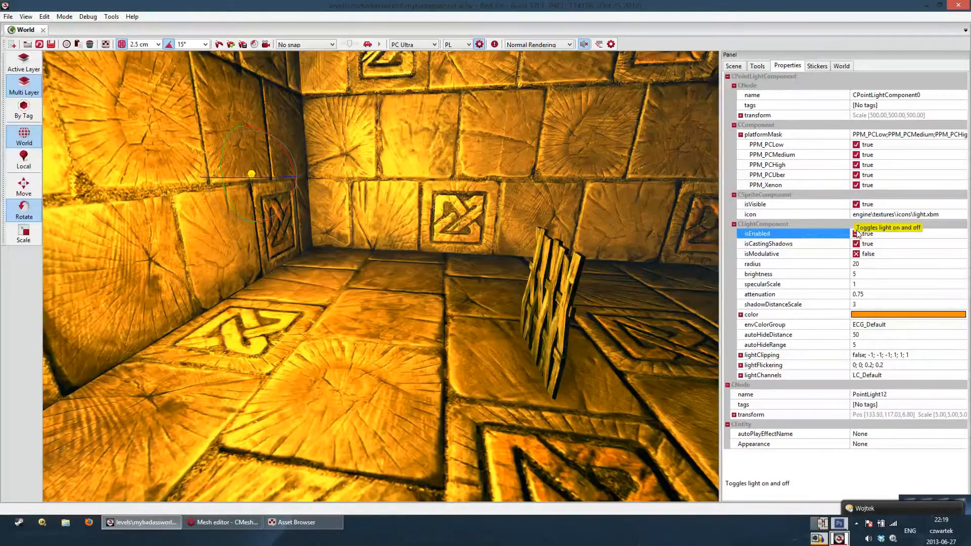
click(856, 234)
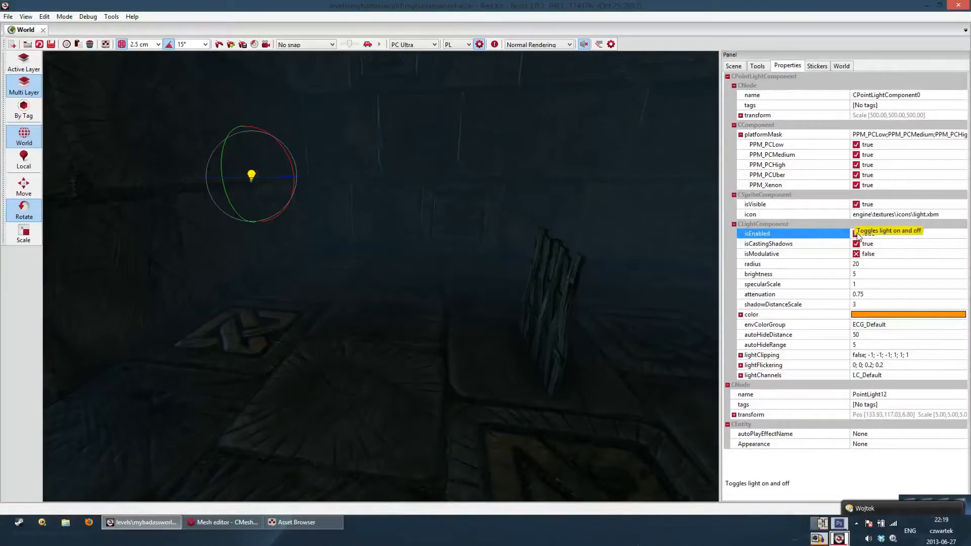
click(856, 234)
click(856, 234)
click(856, 233)
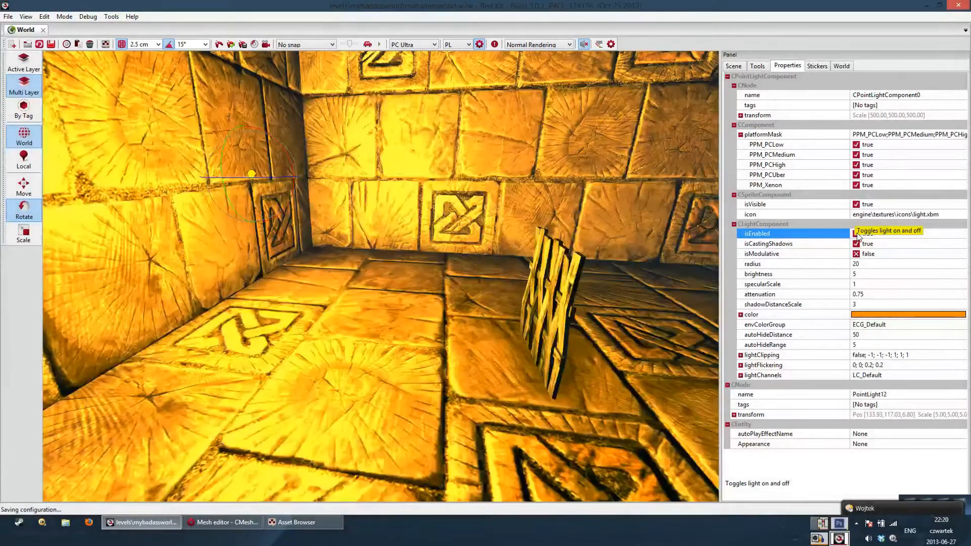
click(856, 234)
click(856, 234)
click(856, 233)
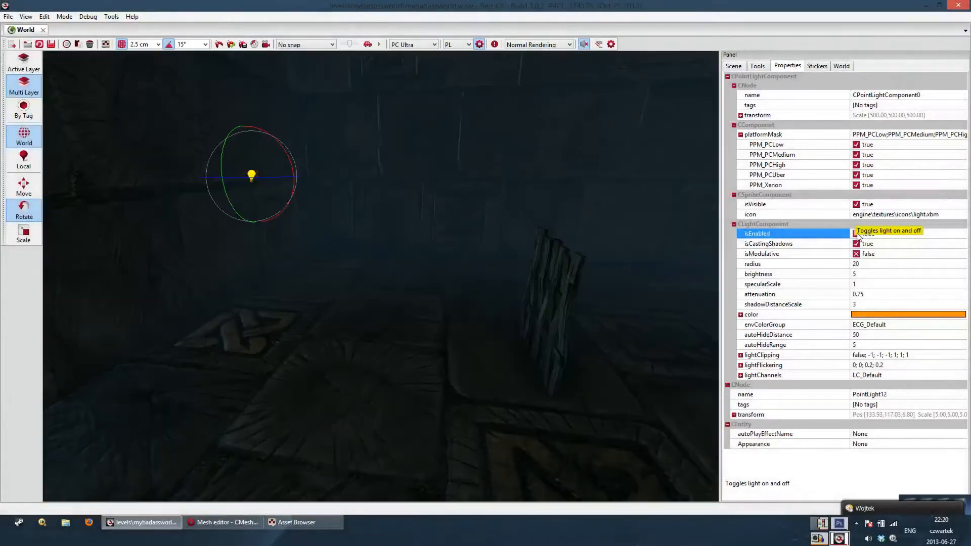
click(856, 234)
click(856, 234)
mouse_move(672, 233)
mouse_down()
mouse_move(673, 192)
mouse_move(680, 195)
mouse_move(658, 235)
mouse_up()
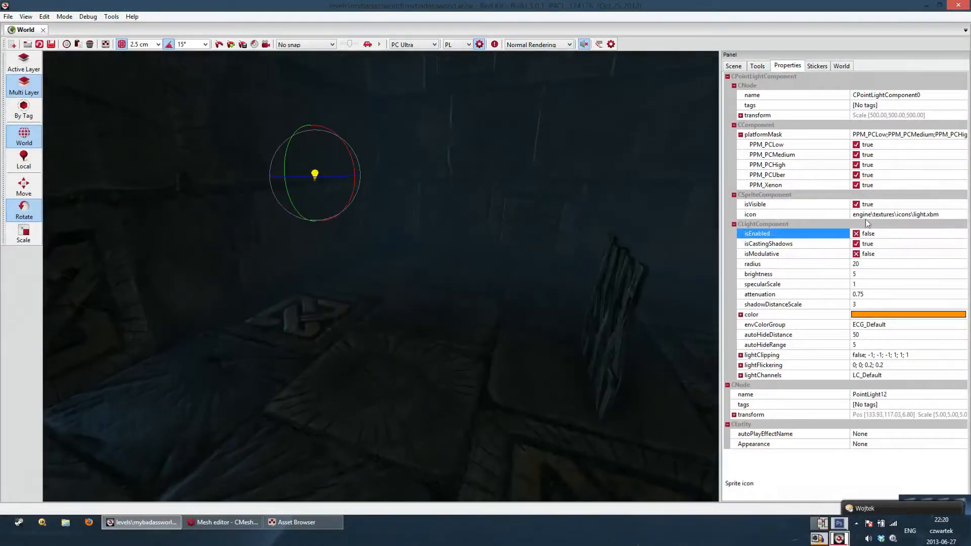
click(856, 233)
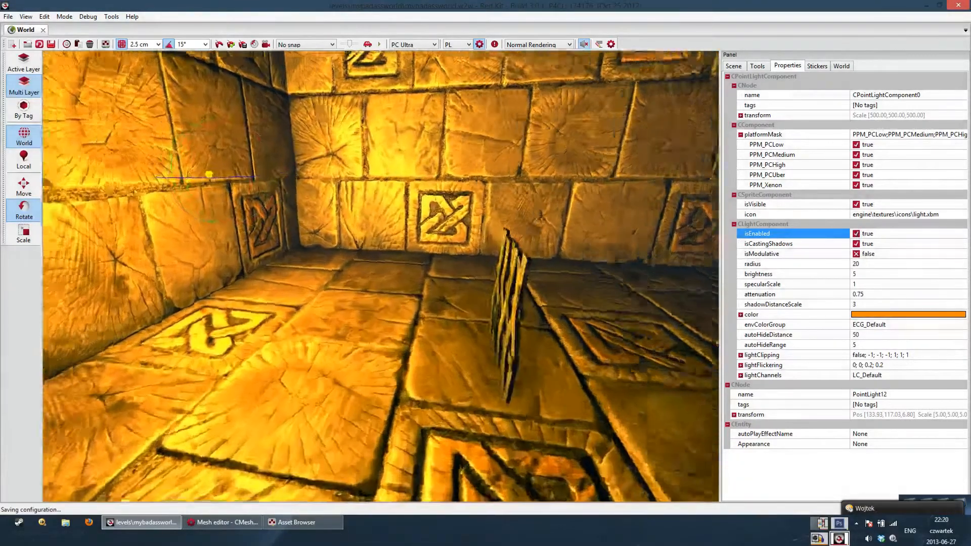
mouse_move(430, 271)
mouse_down()
mouse_move(394, 258)
mouse_move(430, 271)
mouse_up()
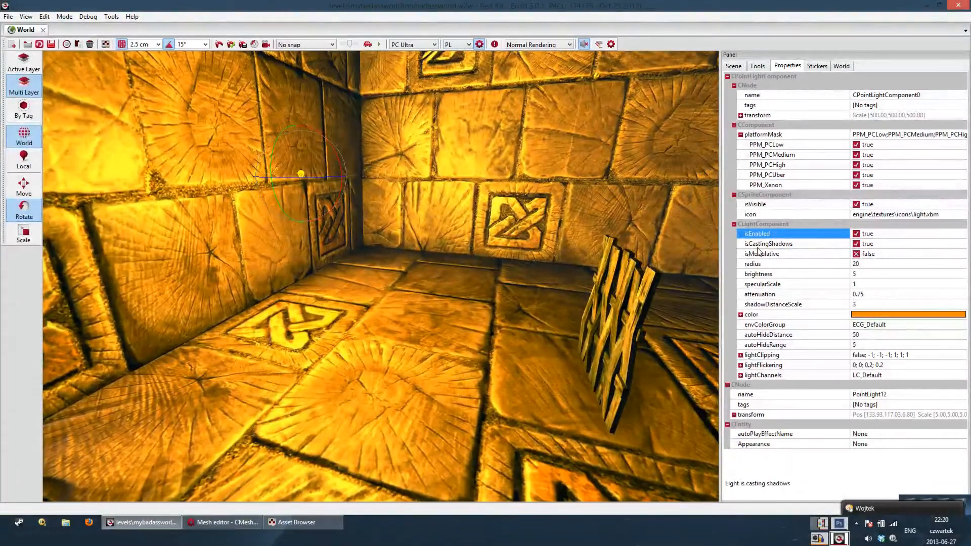
Toggle the point light's isCastingShadows property repeatedly while watching the ground outside the wall, ending with shadow casting on.
click(856, 243)
mouse_move(510, 287)
mouse_down()
mouse_move(470, 303)
mouse_move(511, 287)
mouse_up()
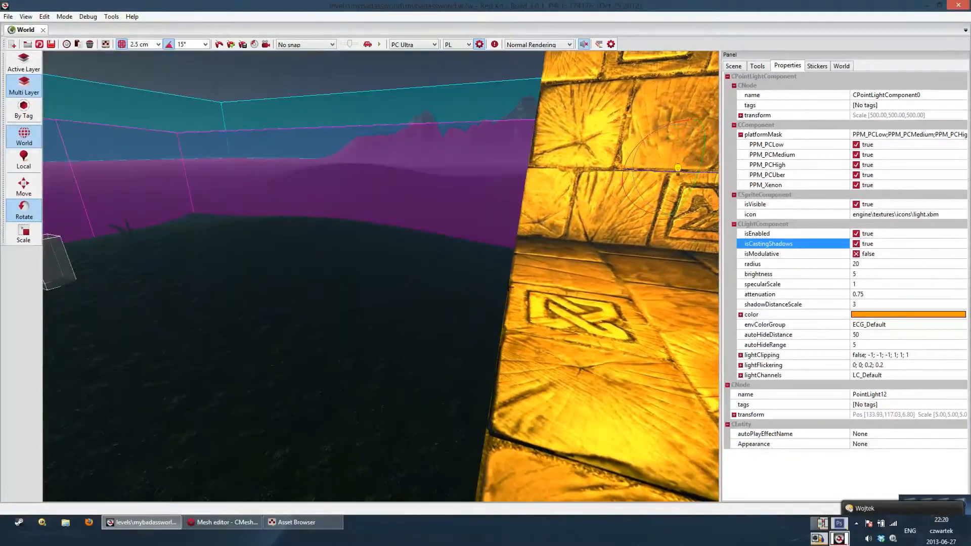
click(859, 245)
click(860, 245)
click(859, 245)
click(859, 245)
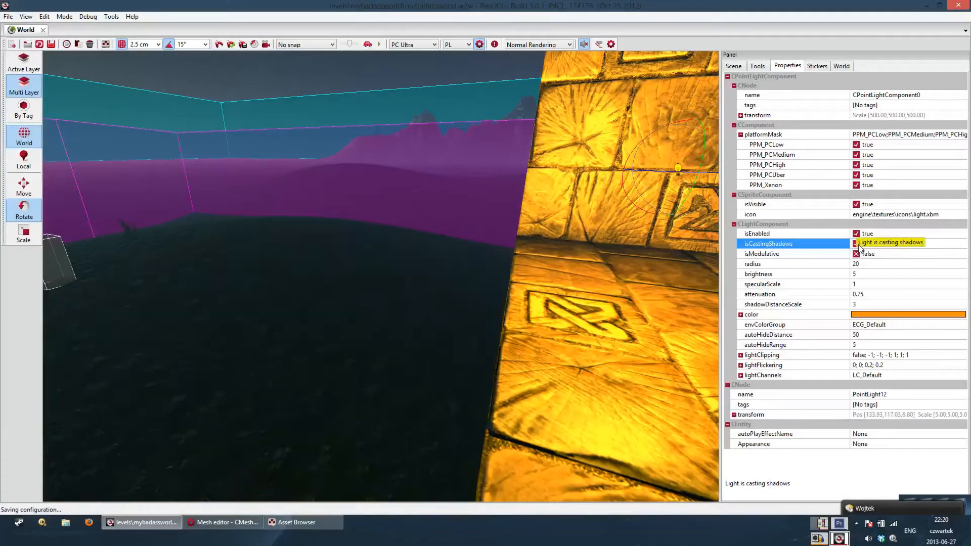
click(859, 245)
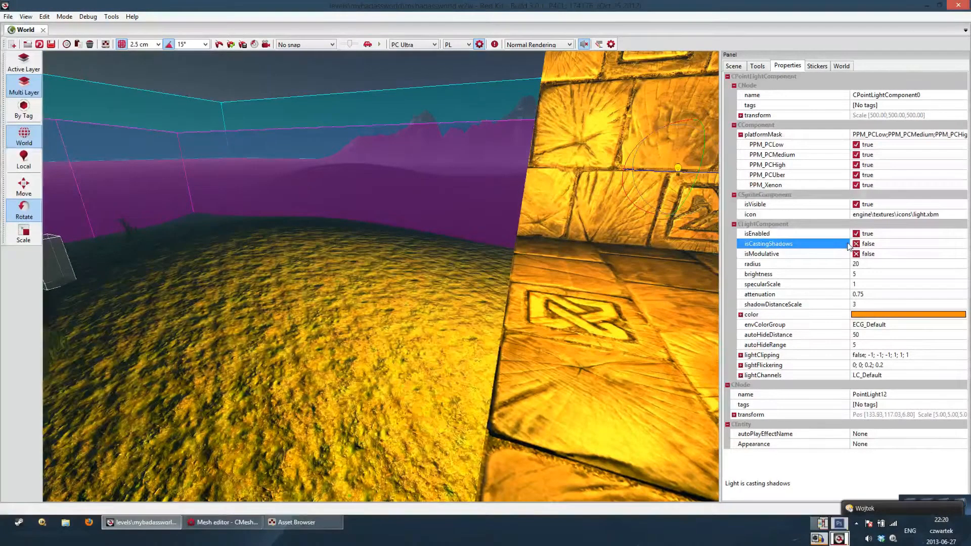
right_drag(505, 253, 475, 180)
Try the point light's isModulative property and return it to false.
click(856, 254)
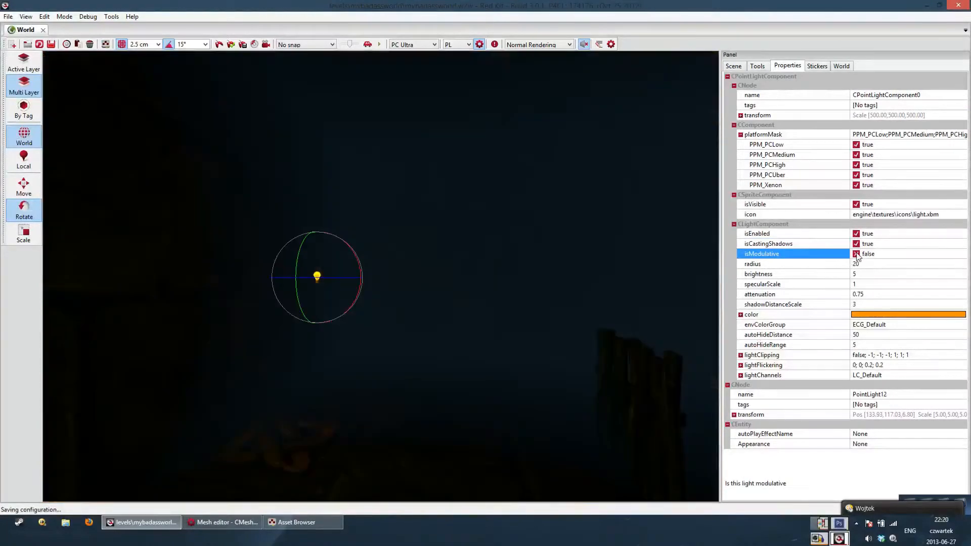
mouse_move(379, 253)
right_down()
mouse_move(471, 280)
mouse_move(298, 293)
mouse_move(344, 306)
mouse_move(375, 284)
mouse_move(348, 230)
mouse_move(303, 263)
mouse_move(363, 268)
mouse_move(327, 239)
mouse_move(312, 247)
mouse_move(384, 245)
right_up()
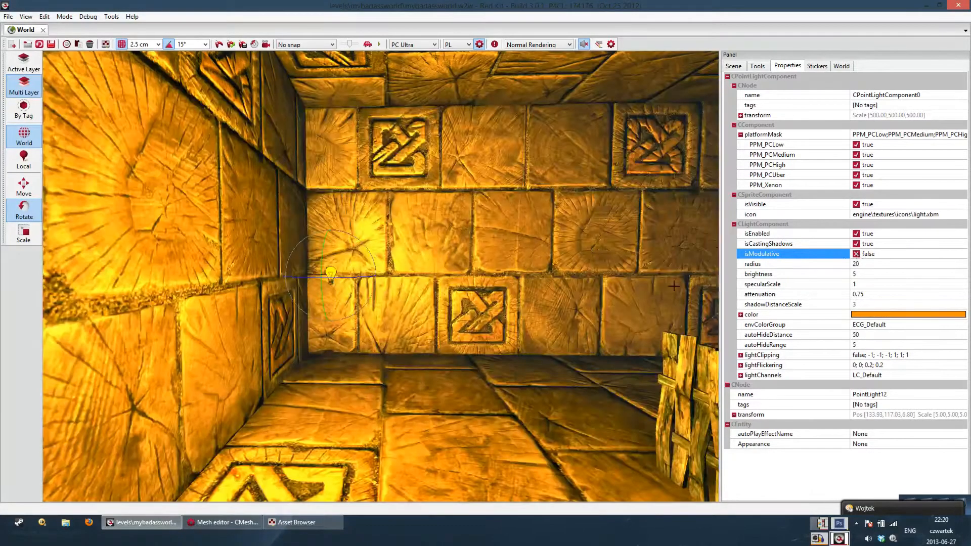
right_drag(472, 382, 416, 387)
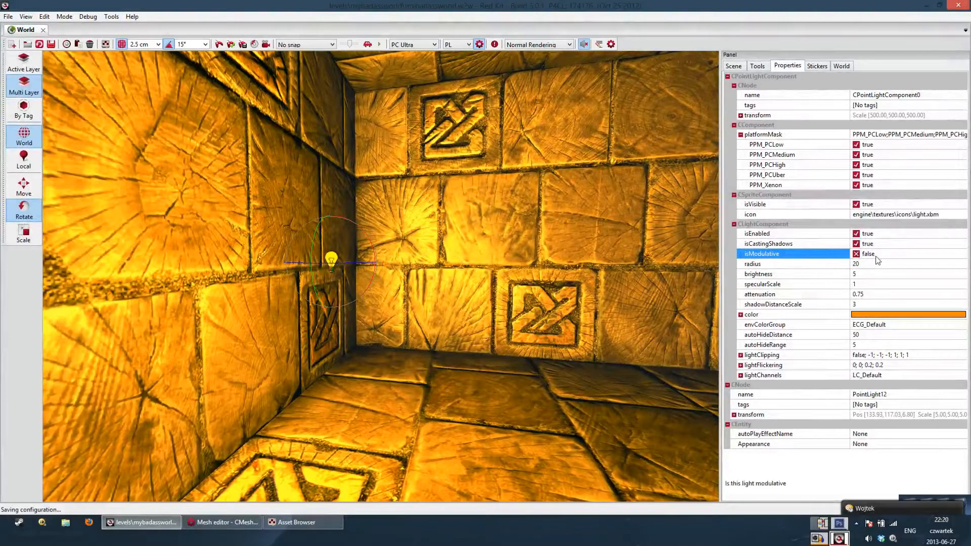
Set the point light's radius to 5 and inspect the lit area on the wall and floor.
click(834, 265)
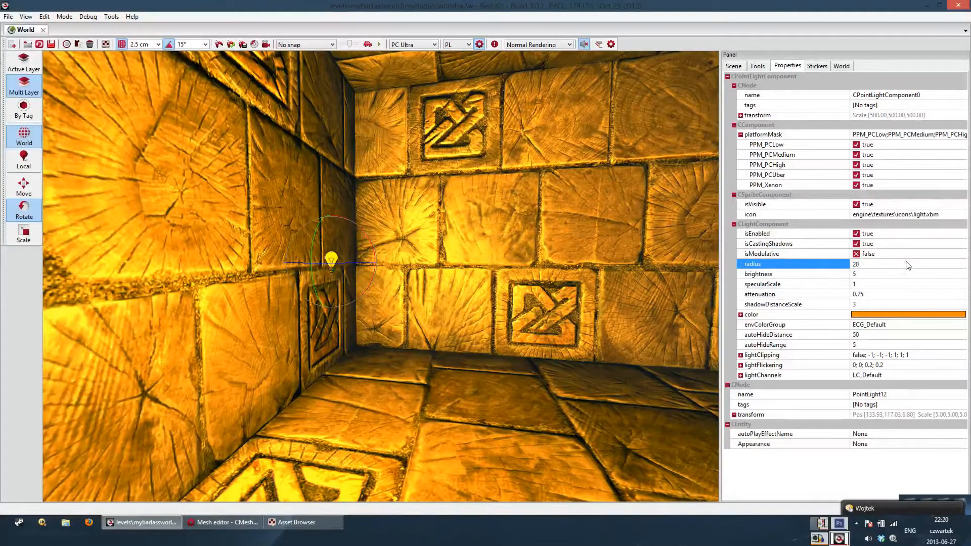
key(Return)
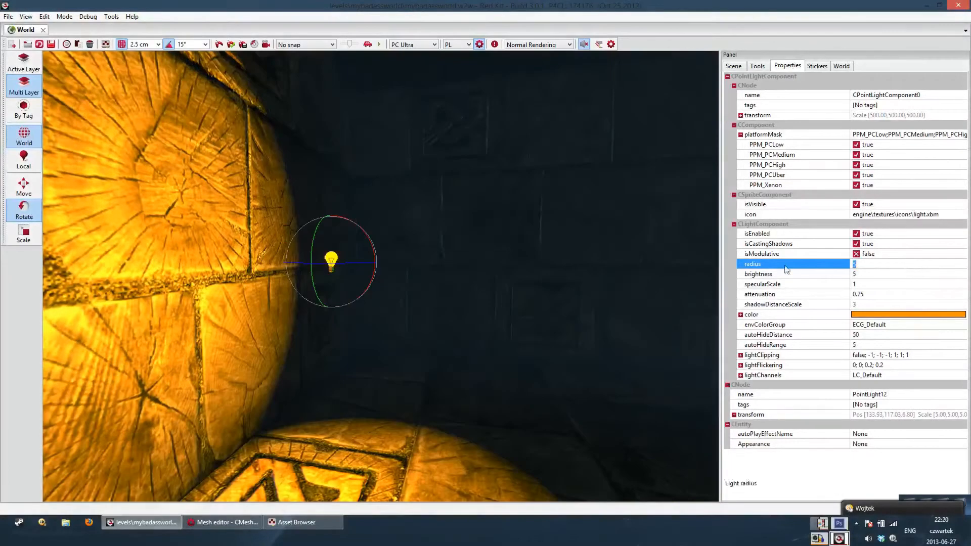
drag(641, 290, 611, 283)
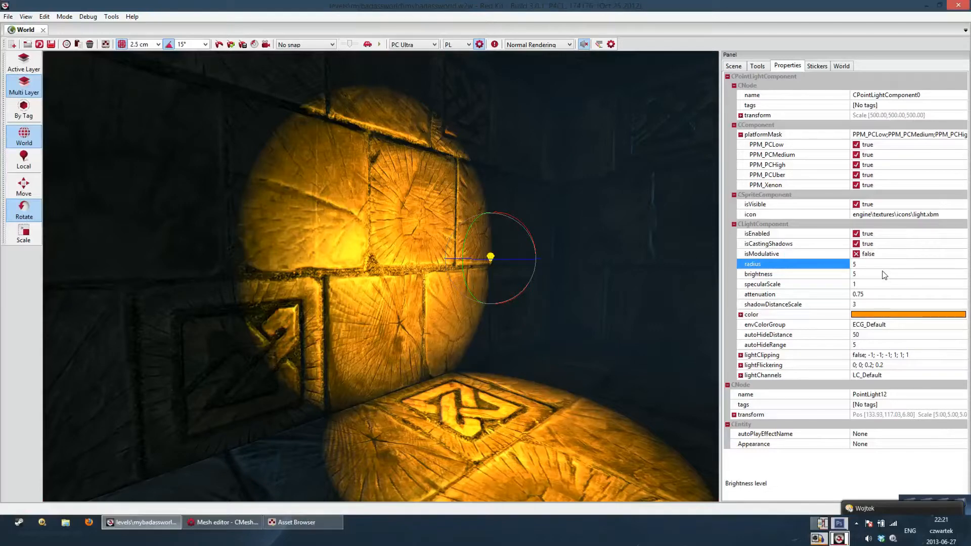
drag(642, 324, 664, 314)
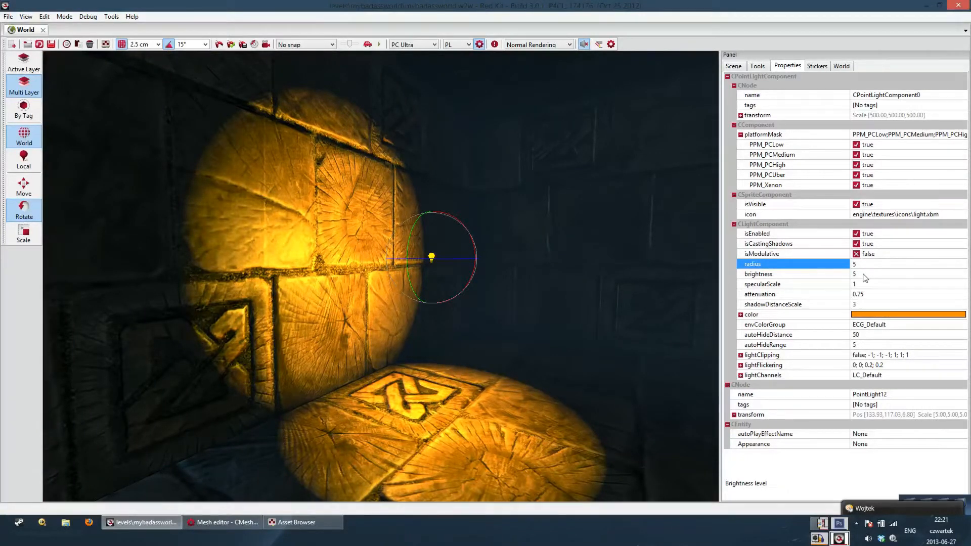
Try the point light's brightness at 0.2 and 550, and return it to 5.
click(898, 275)
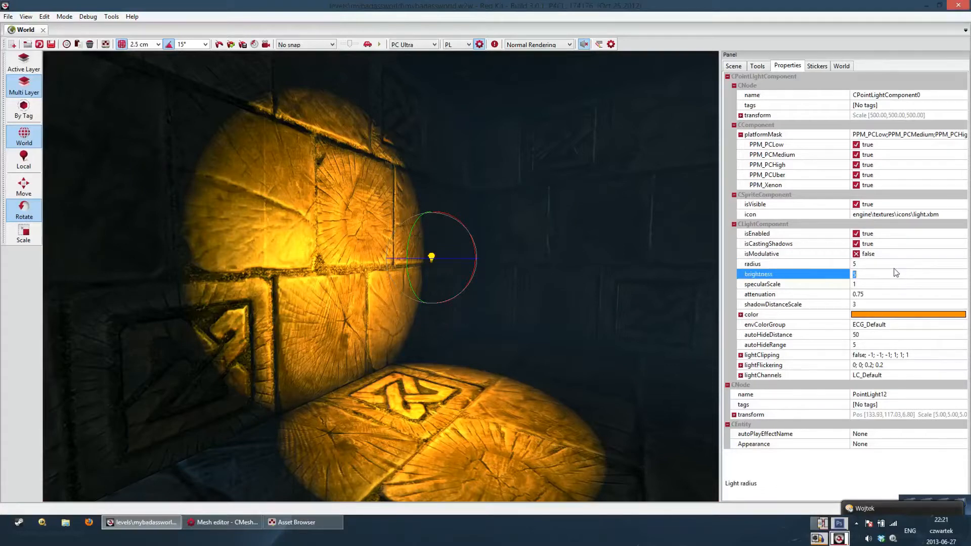
text(0.2)
key(Return)
drag(502, 342, 414, 309)
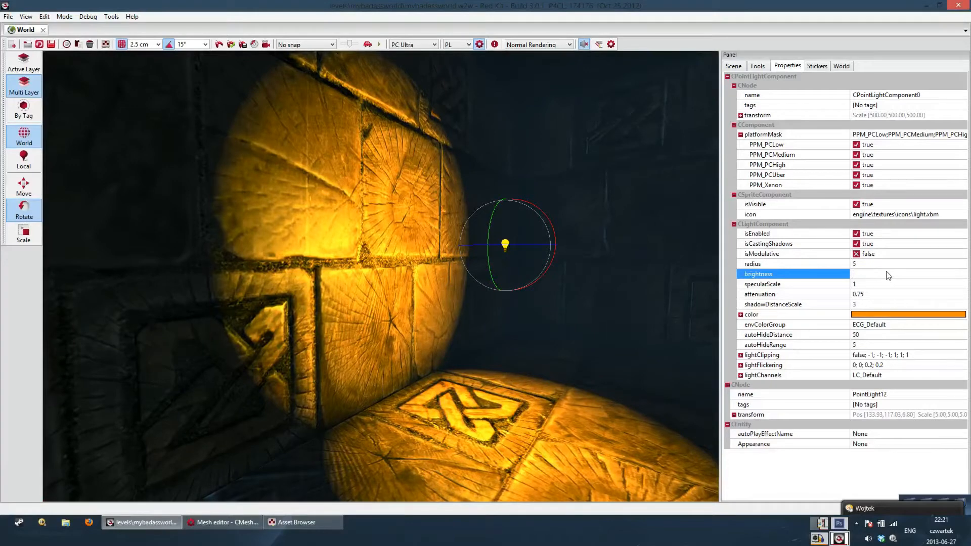
key(Return)
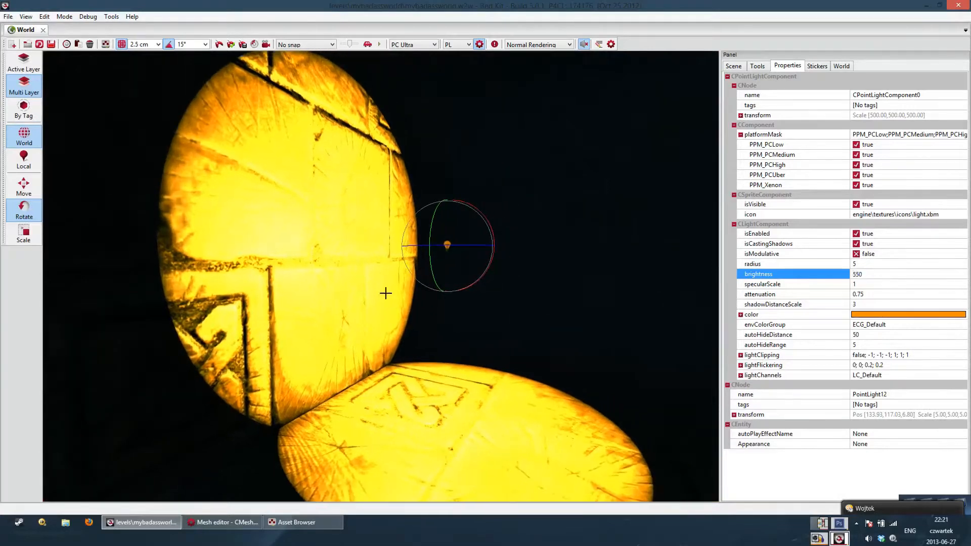
click(866, 274)
key(Return)
right_drag(527, 319, 460, 329)
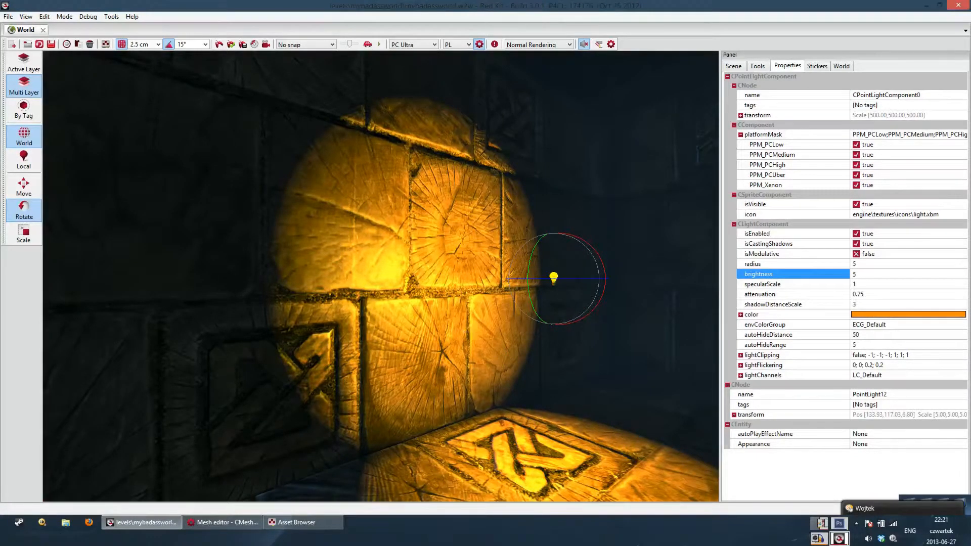
mouse_move(365, 294)
mouse_down()
mouse_move(364, 277)
mouse_move(374, 279)
mouse_up()
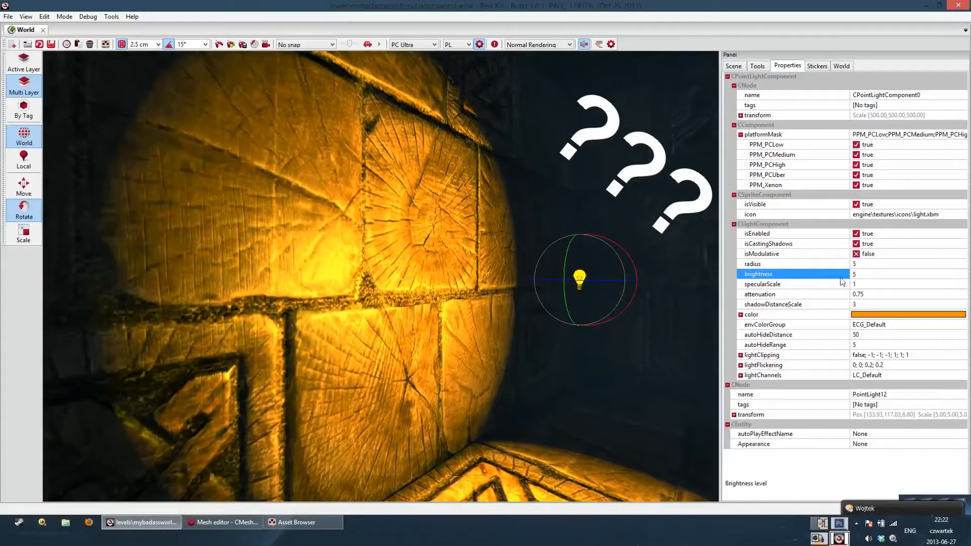
Try other specularScale values on the point light, including 0, and return it to 1.
click(870, 283)
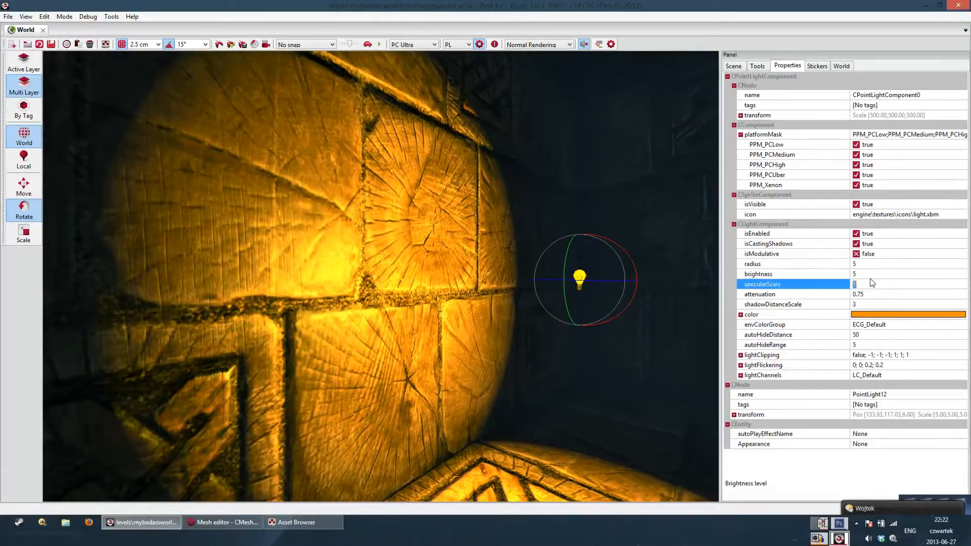
key(Return)
right_drag(429, 245, 423, 246)
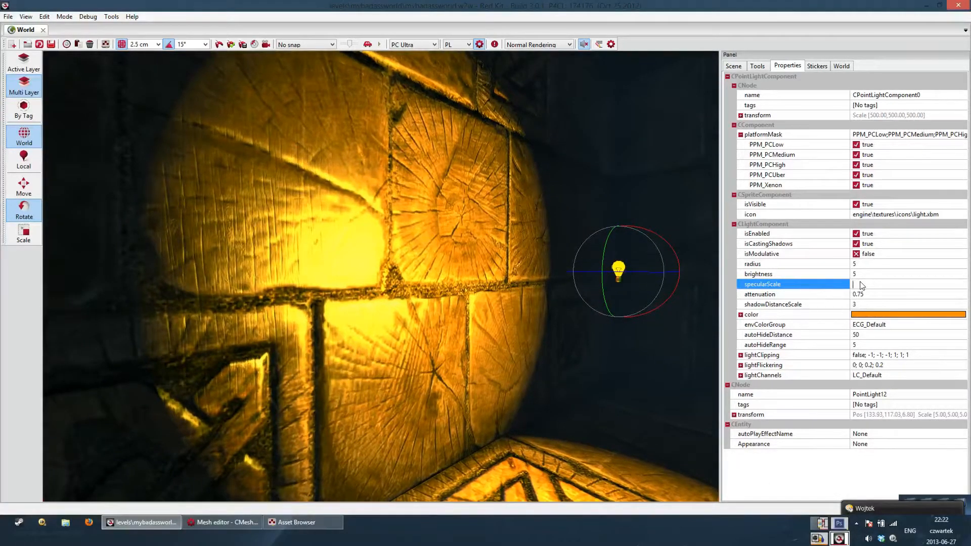
key(Return)
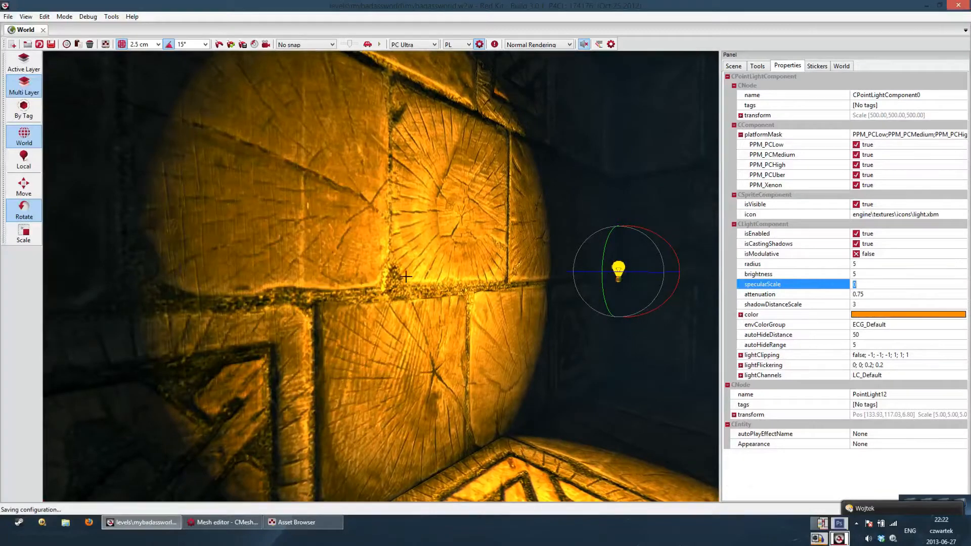
text(1)
key(Return)
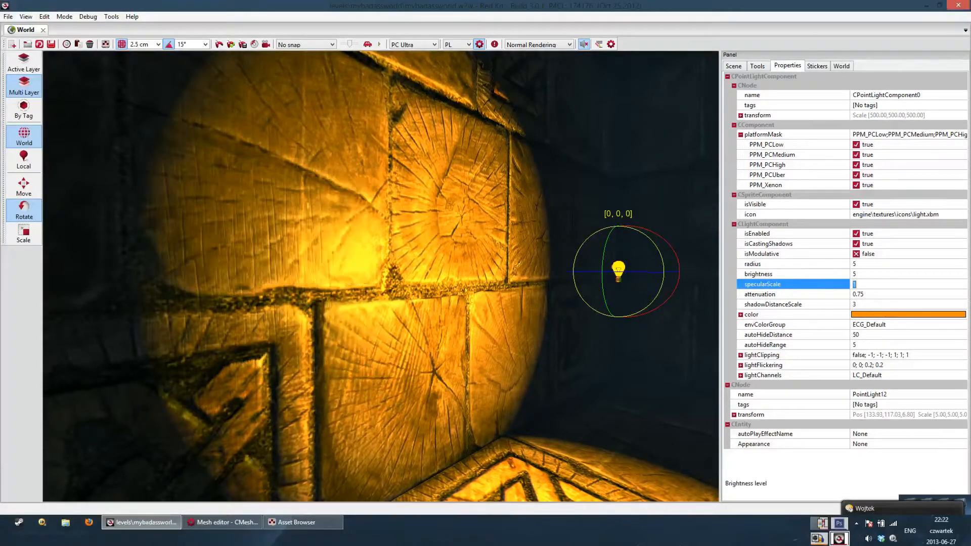
Compare the point light's falloff at a high and a low attenuation, and return the attenuation to 0.75.
right_drag(657, 283, 791, 336)
click(874, 296)
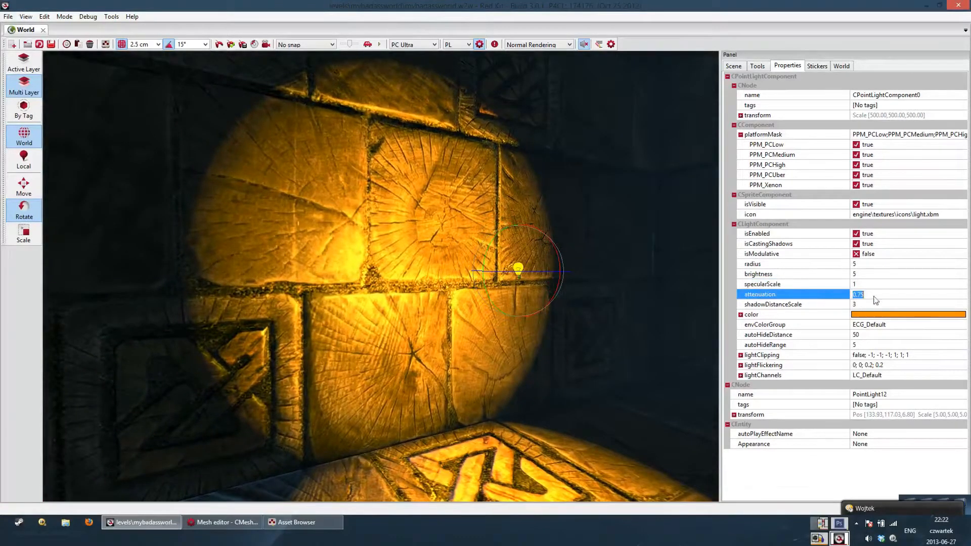
text(2)
key(Return)
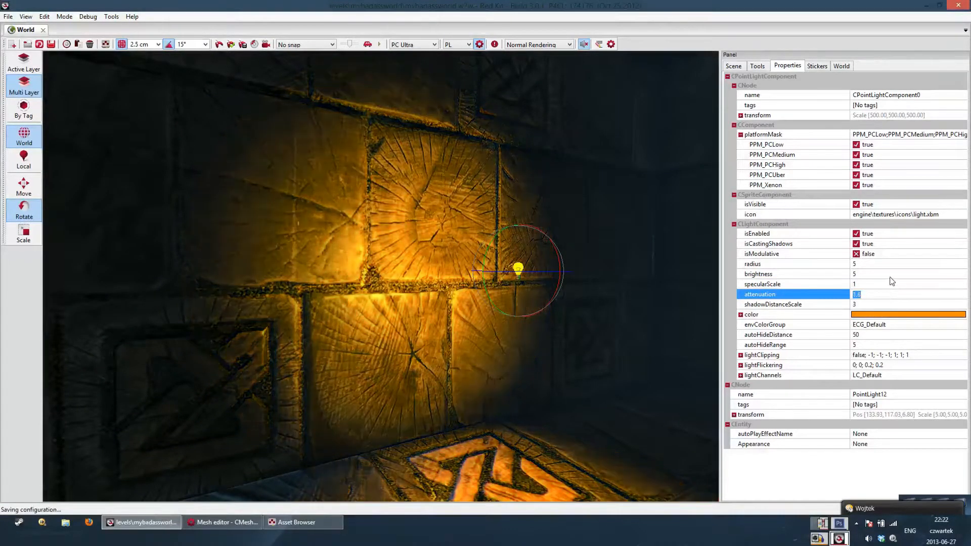
text(-0.1)
key(Return)
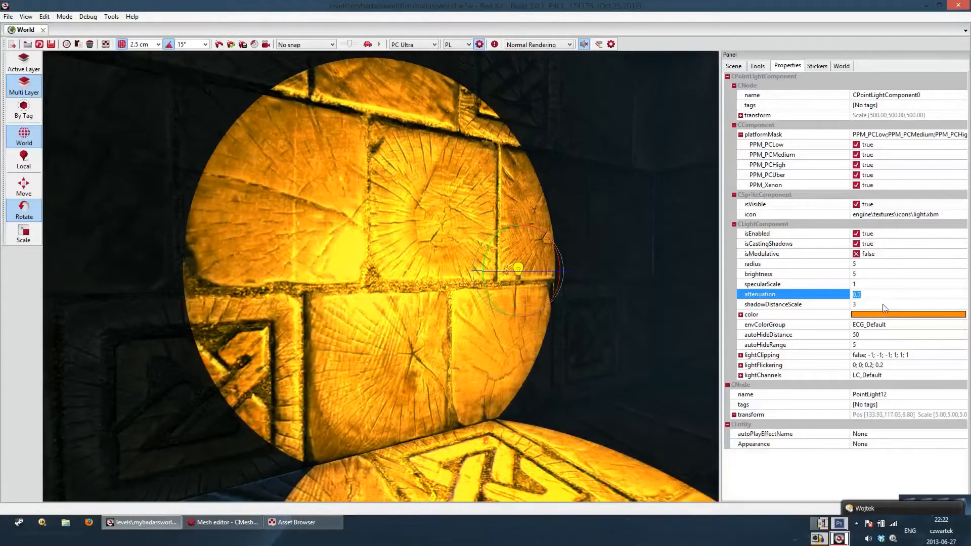
text(0.75)
key(Return)
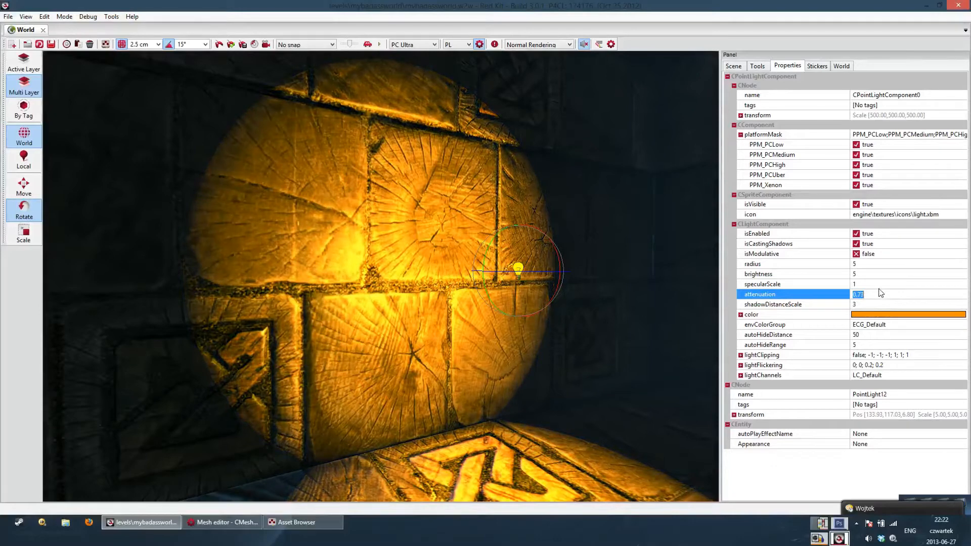
Raise the point light's attenuation to 1.3 and restore it to 0.75.
text(1.3)
key(Return)
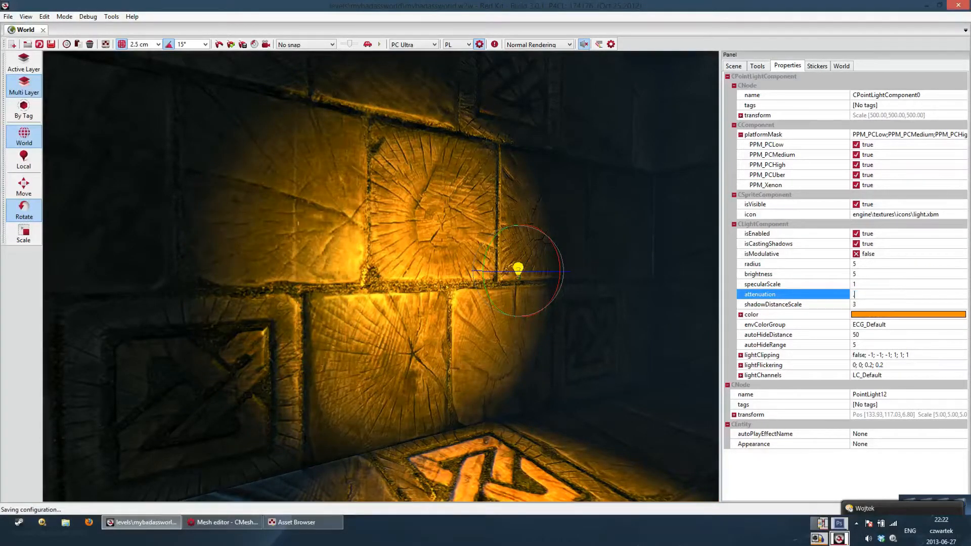
text(.75)
key(Return)
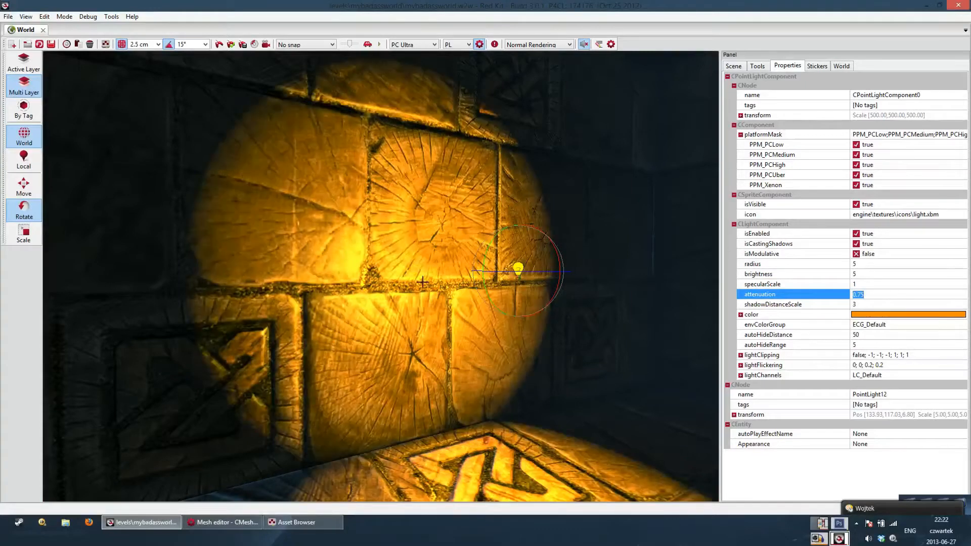
Expand the point light's color property to review its Red, Green, Blue and Alpha components.
mouse_move(422, 282)
mouse_down()
mouse_move(420, 318)
mouse_move(414, 282)
mouse_up()
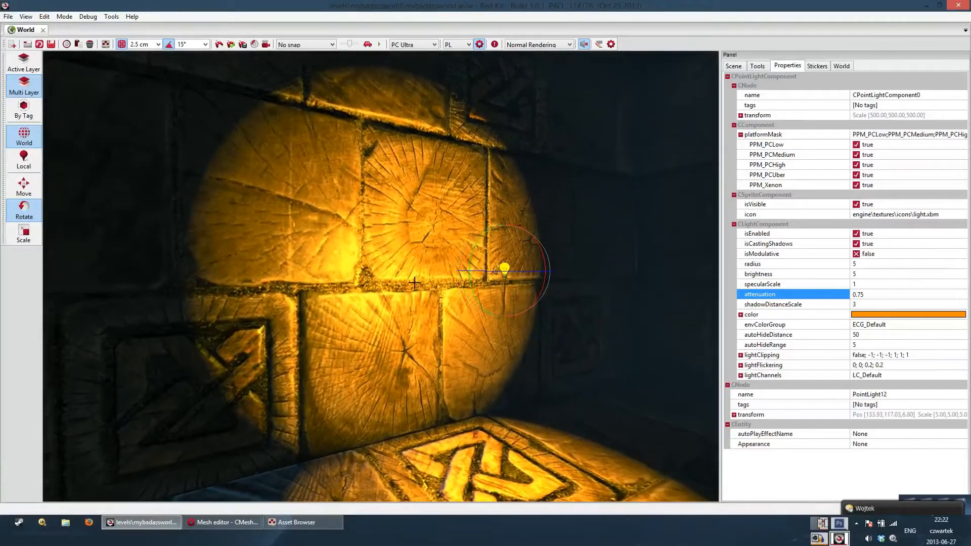
click(739, 317)
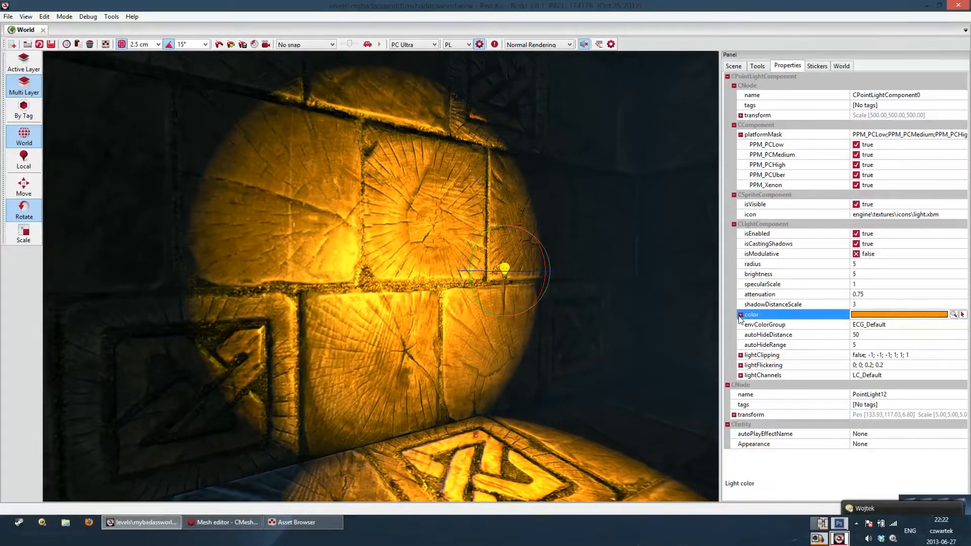
click(740, 315)
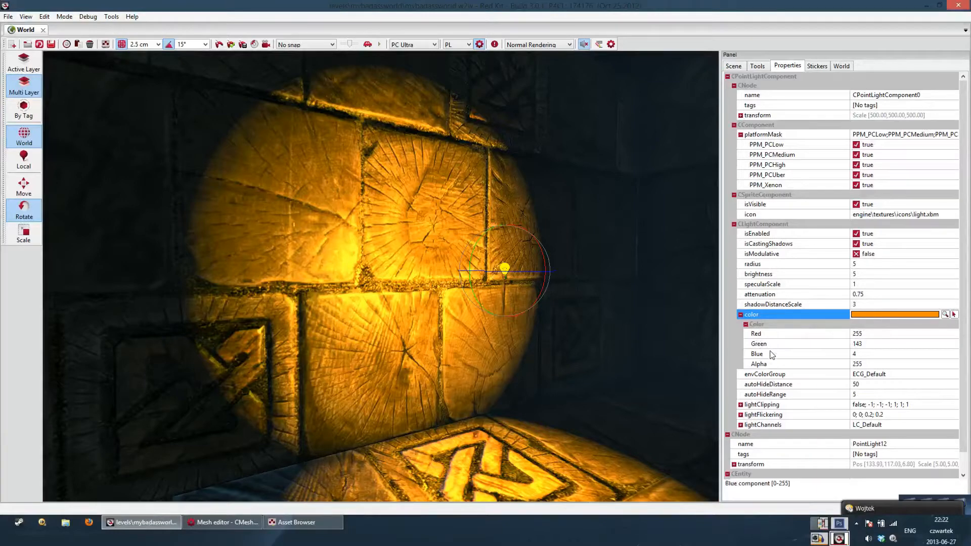
Try an Alpha value of 150 for the point light's color and examine the lit wall.
drag(652, 324, 662, 284)
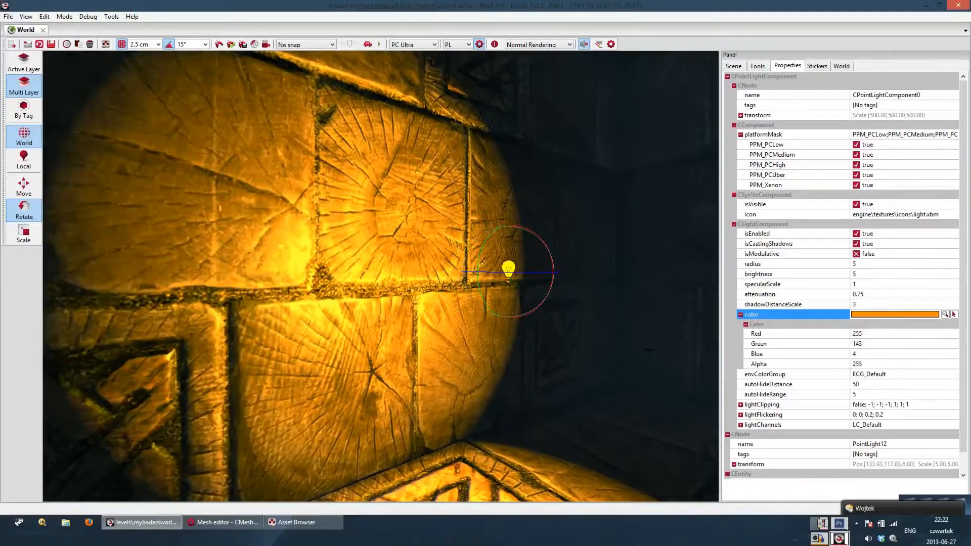
drag(652, 323, 654, 304)
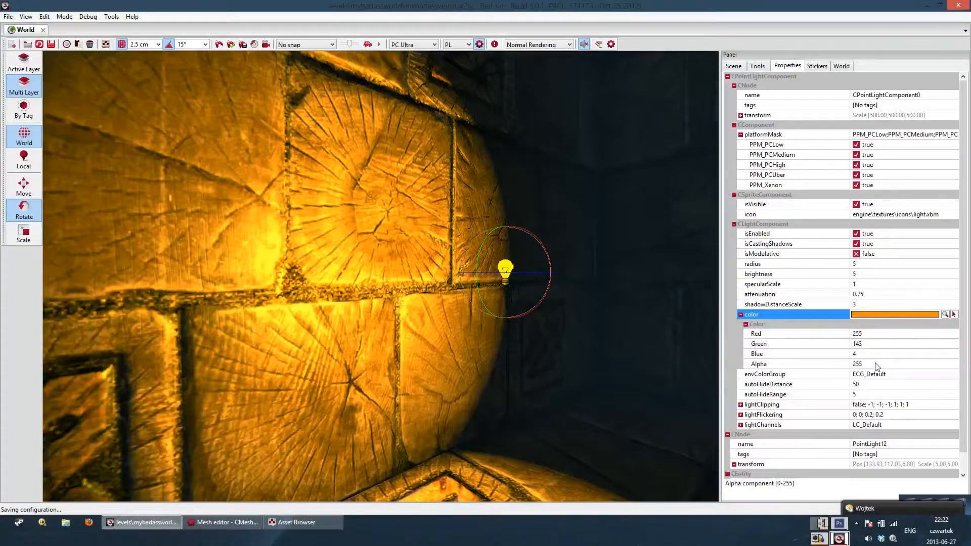
right_drag(642, 314, 693, 273)
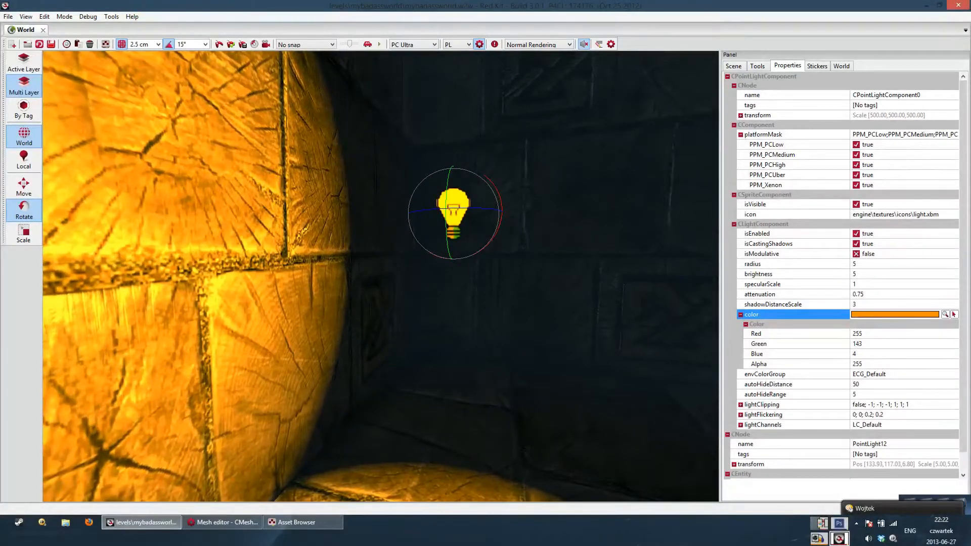
click(884, 363)
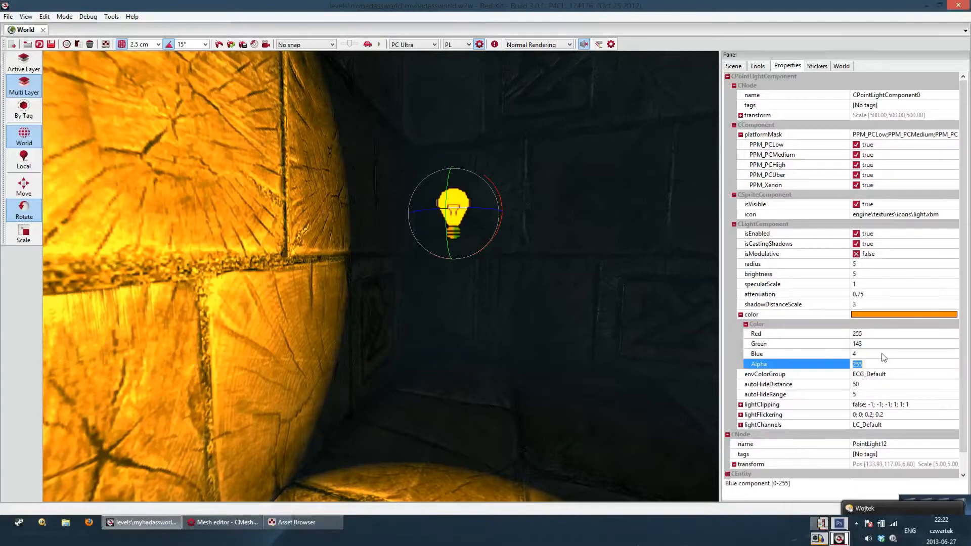
text(150)
mouse_move(621, 304)
mouse_down()
mouse_move(622, 258)
mouse_move(622, 296)
mouse_up()
Try lower Alpha values on the point light's color, ending at 80, and compare the effect on the wall.
click(881, 366)
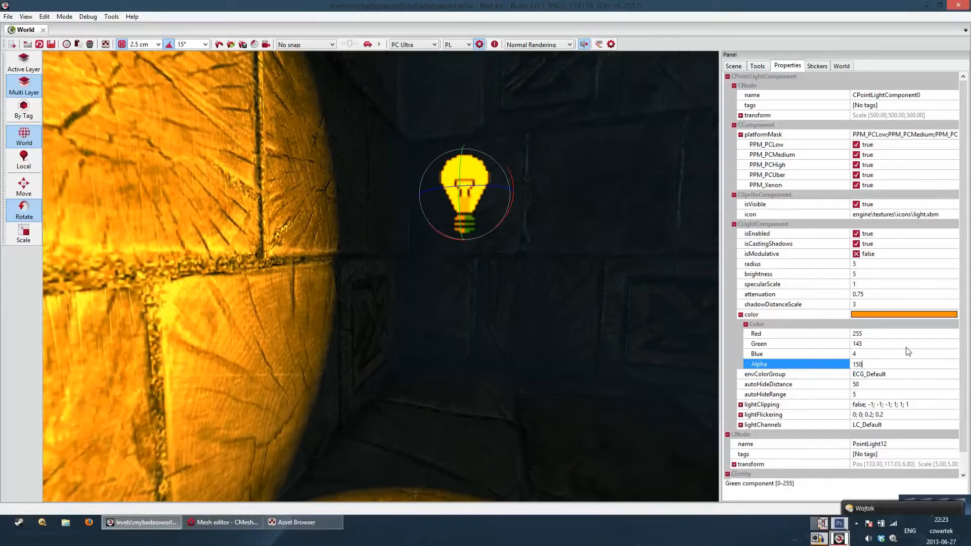
text(85)
key(Return)
drag(622, 304, 597, 311)
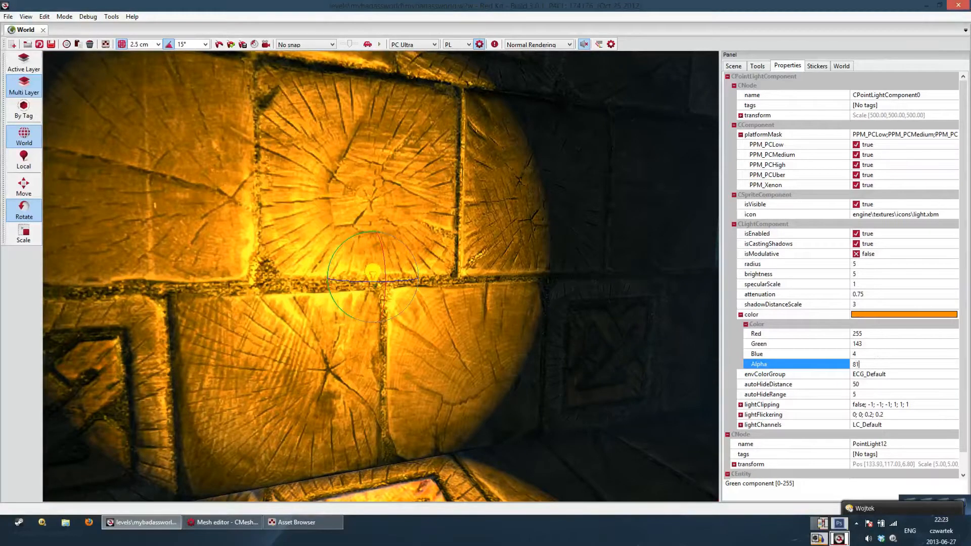
key(Return)
text(8)
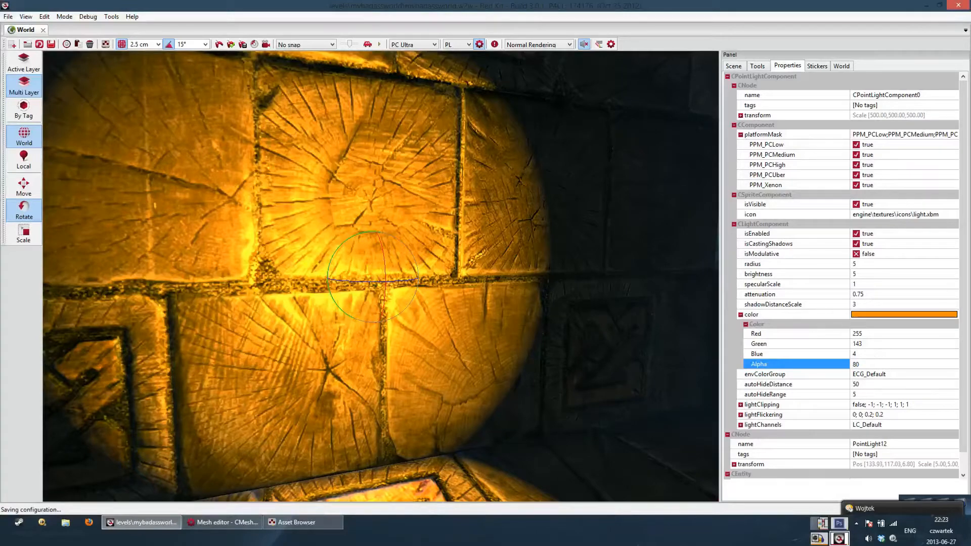
key(Return)
Return the point light color's Alpha to 255 and look over the lit wall.
drag(544, 323, 750, 353)
drag(542, 367, 886, 367)
click(882, 365)
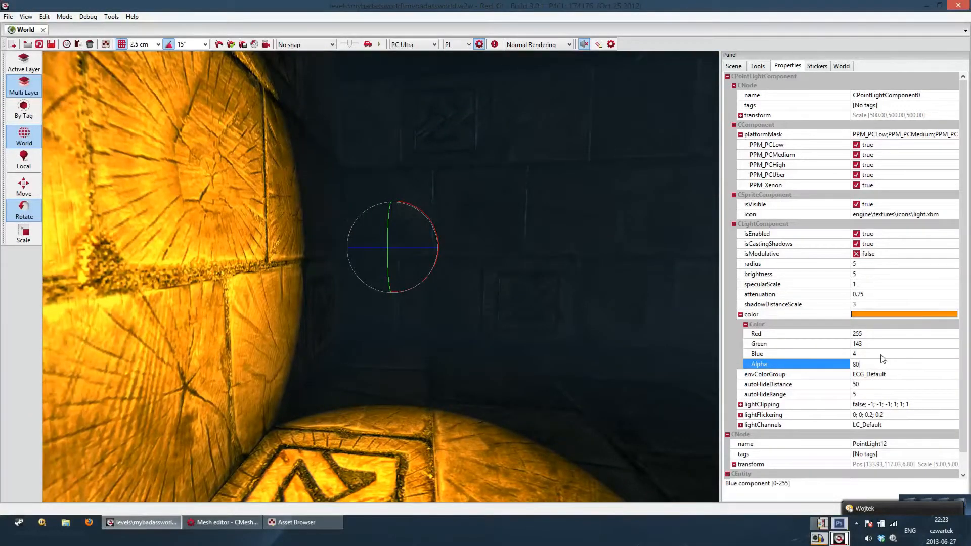
text(255)
key(Return)
drag(556, 354, 430, 349)
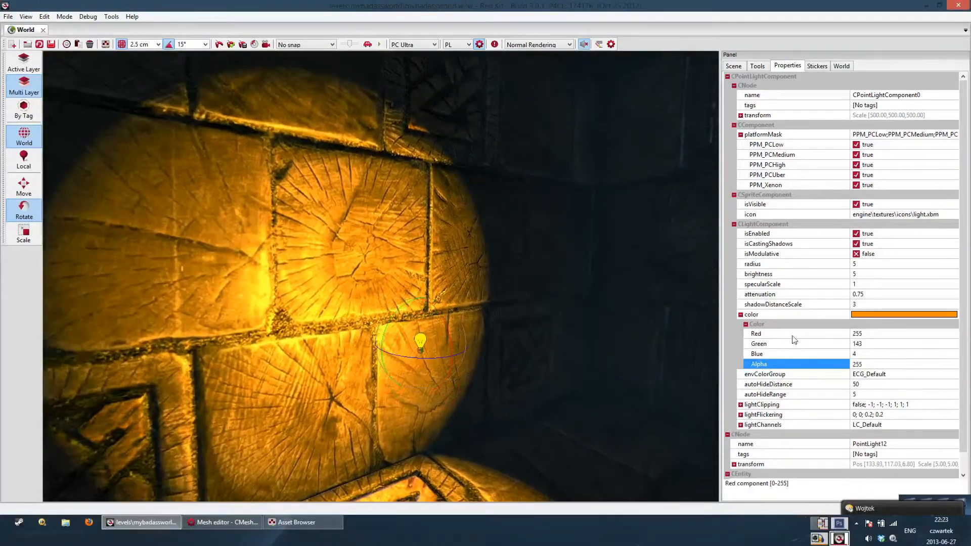
Open the point light's color picker and try a red-orange with Red 255, Green 44 and Blue 0.
click(939, 314)
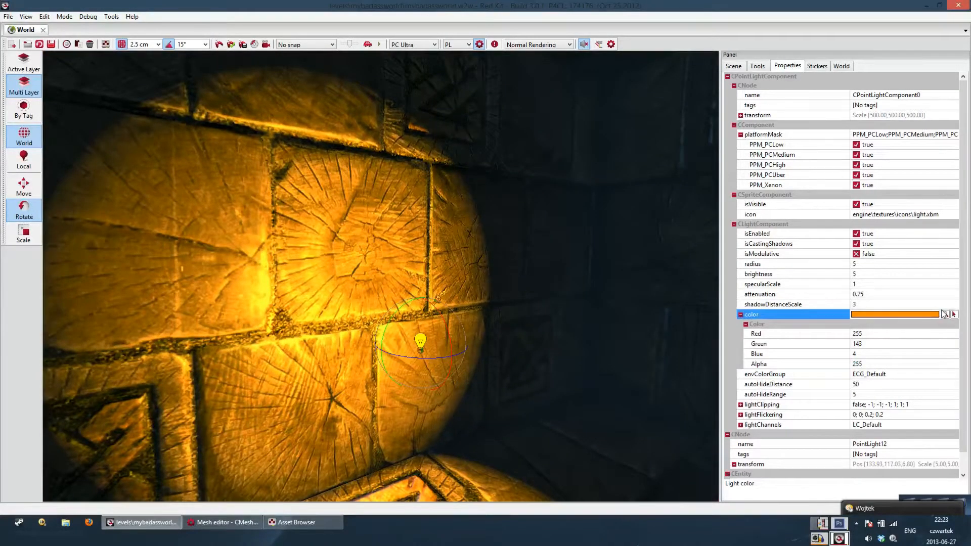
click(943, 315)
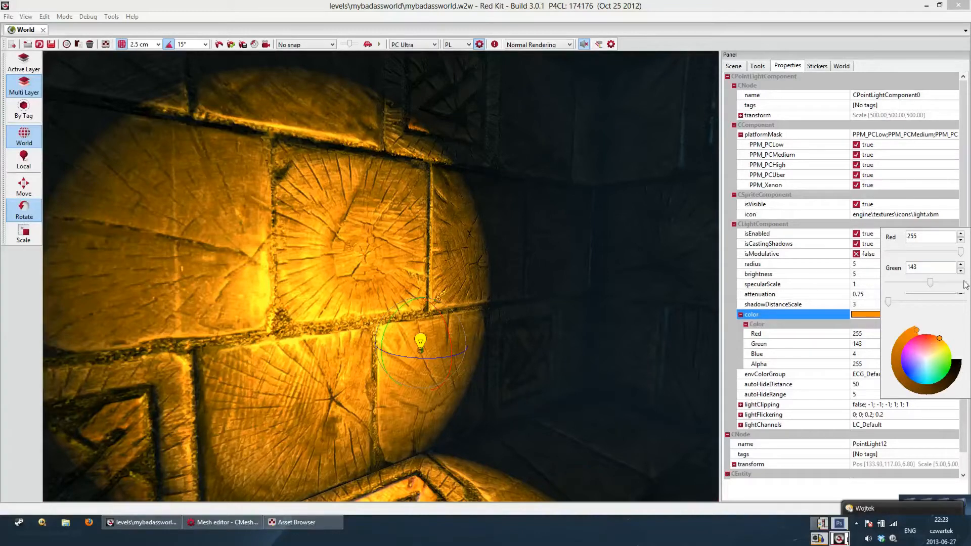
click(730, 321)
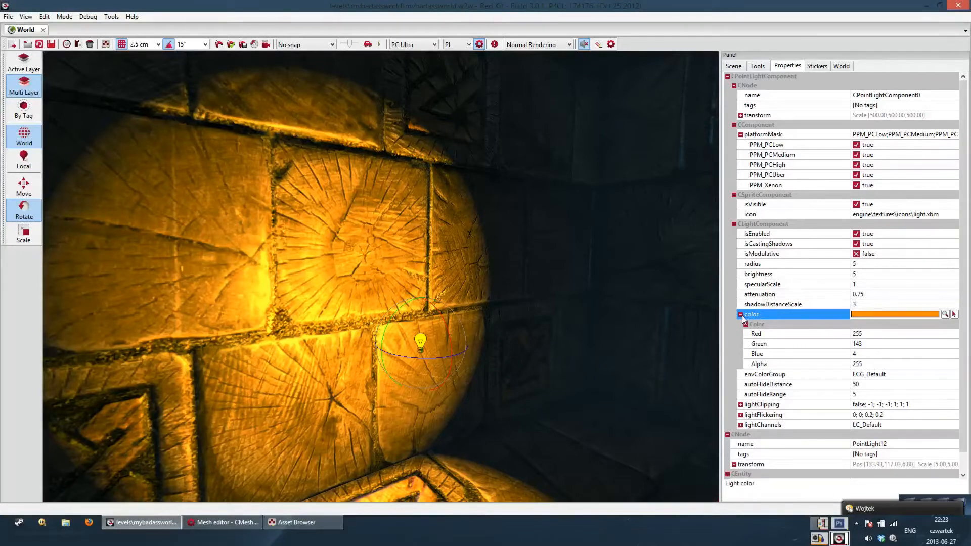
click(945, 314)
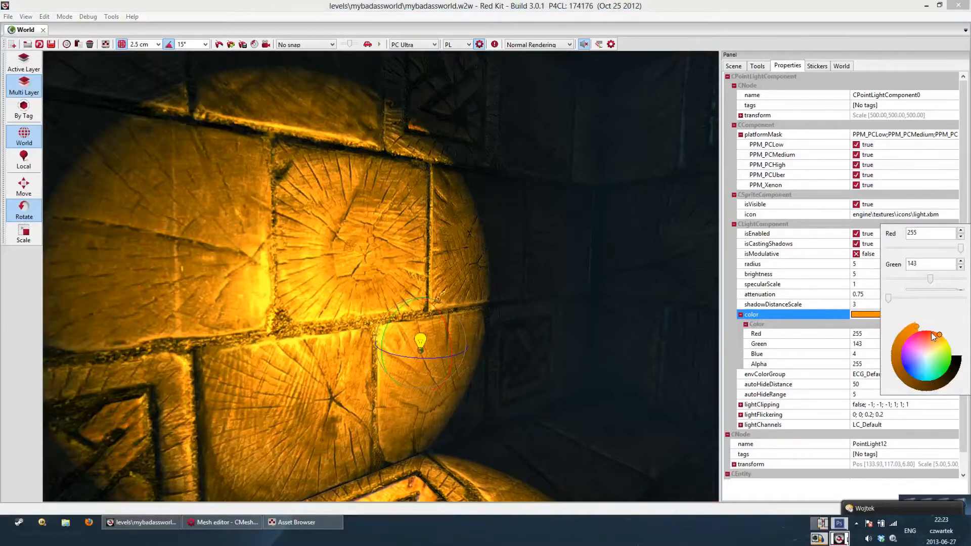
click(931, 332)
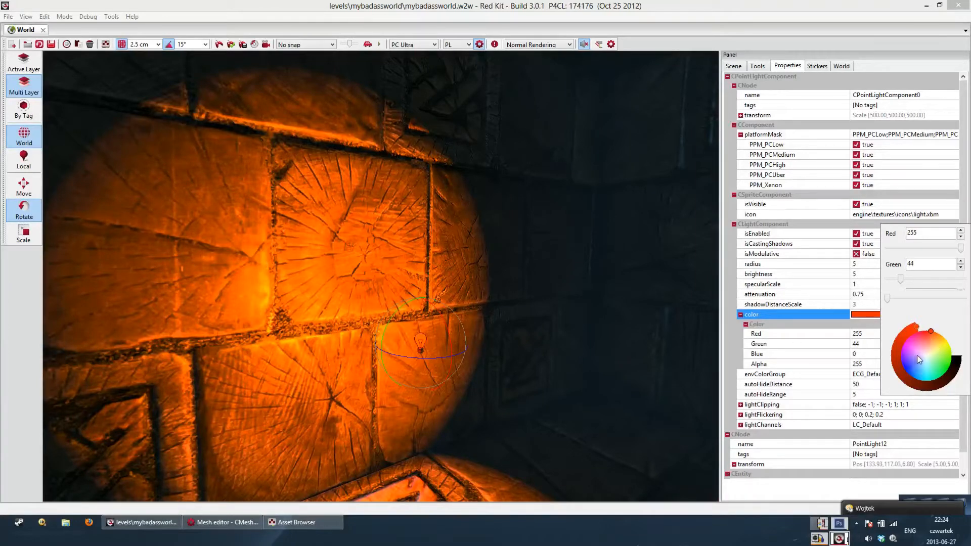
Try a dark muted red, a salmon tone and a bright red on the color wheel for the point light.
mouse_move(929, 346)
mouse_down()
mouse_move(921, 336)
mouse_move(896, 362)
mouse_move(911, 382)
mouse_up()
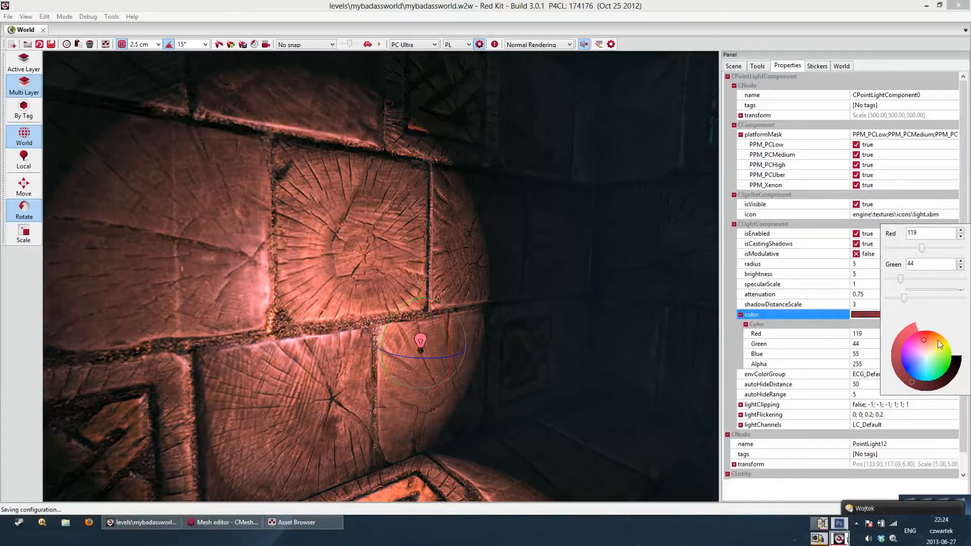
click(929, 340)
click(900, 342)
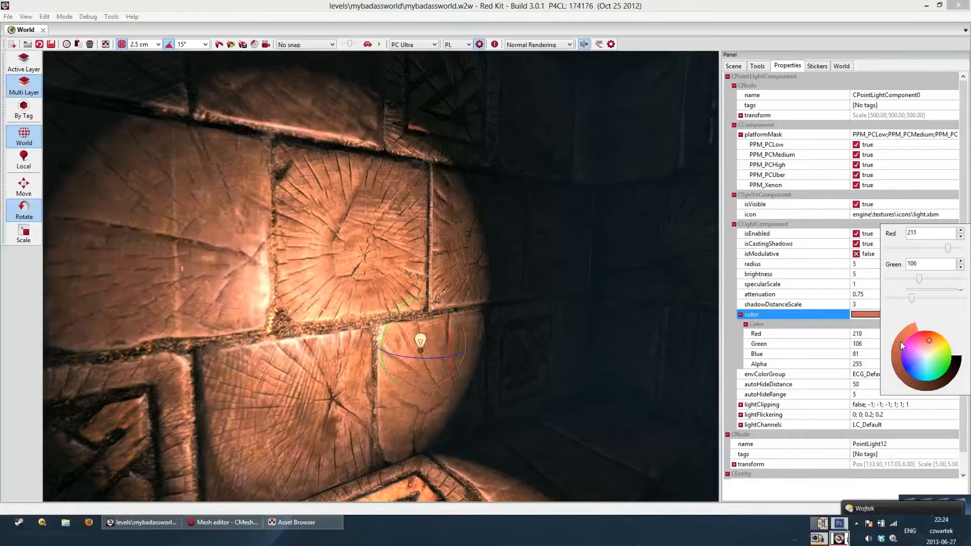
mouse_move(900, 342)
mouse_down()
mouse_move(915, 327)
mouse_move(929, 337)
mouse_move(930, 324)
mouse_up()
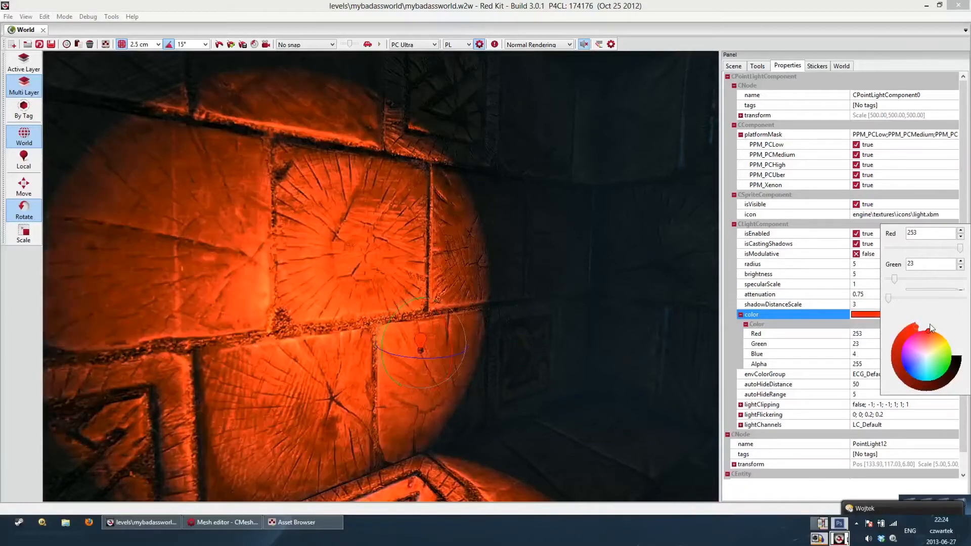
Set the point light's color to orange with Red 253, Green 140 and Blue 7, and collapse the color components.
click(940, 335)
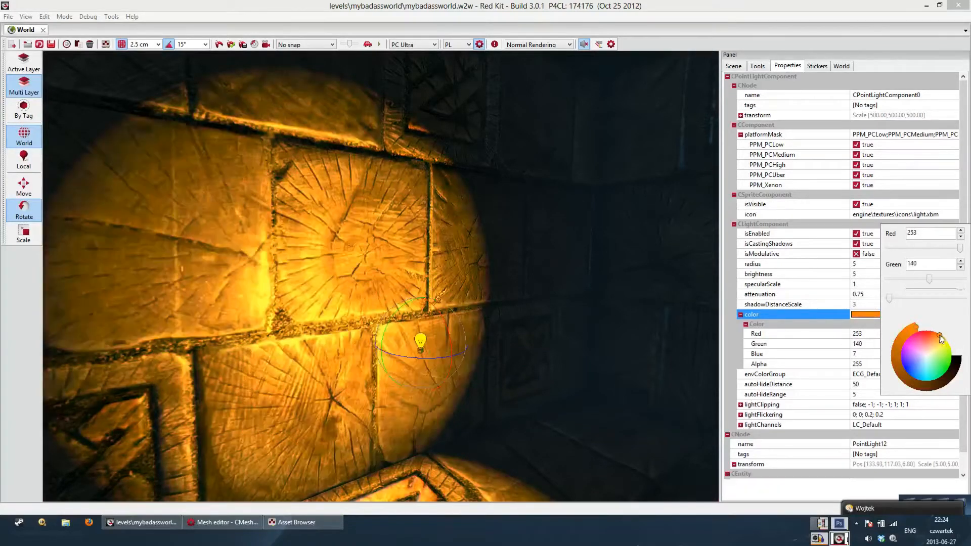
click(741, 315)
click(742, 314)
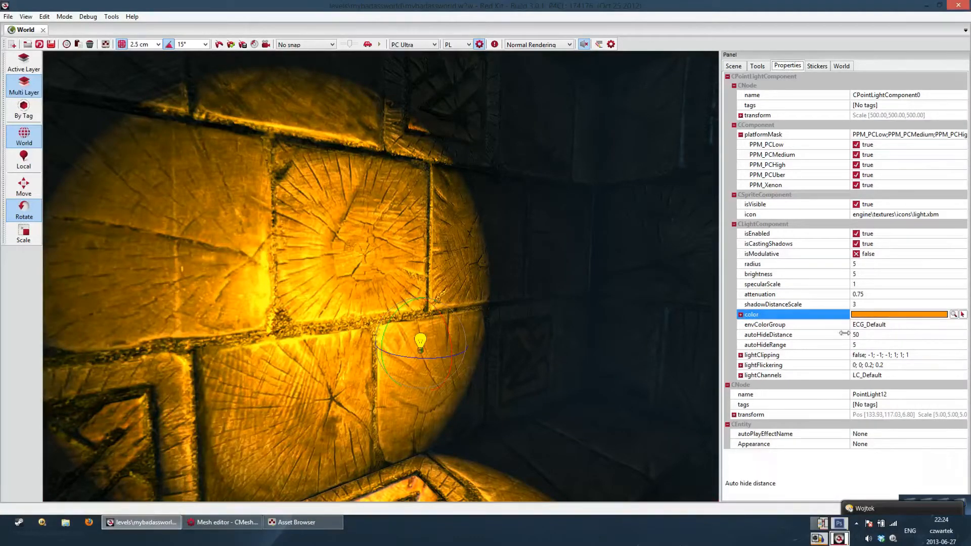
Set the point light's envColorGroup to ECG_LightsNight and view the lit corner from farther away.
click(906, 327)
click(962, 325)
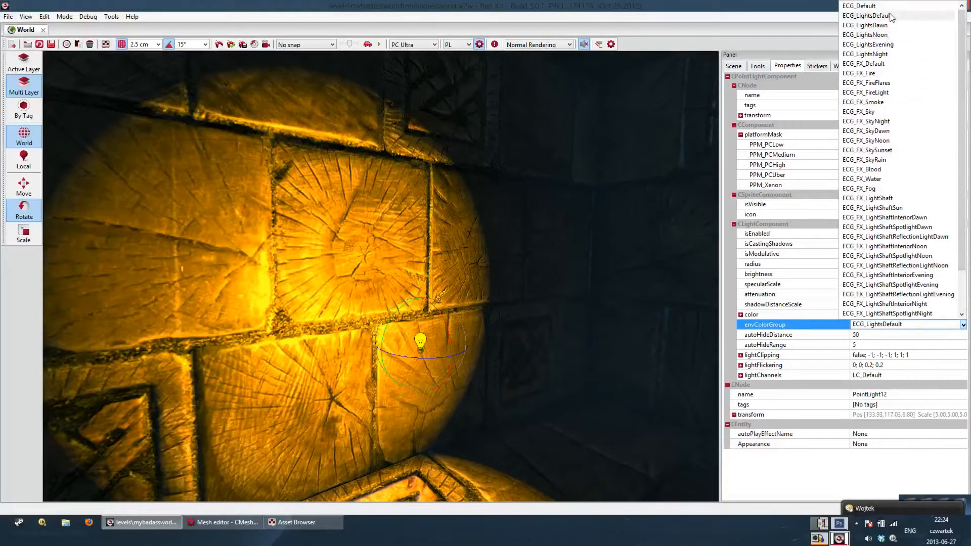
click(886, 53)
drag(463, 194, 467, 293)
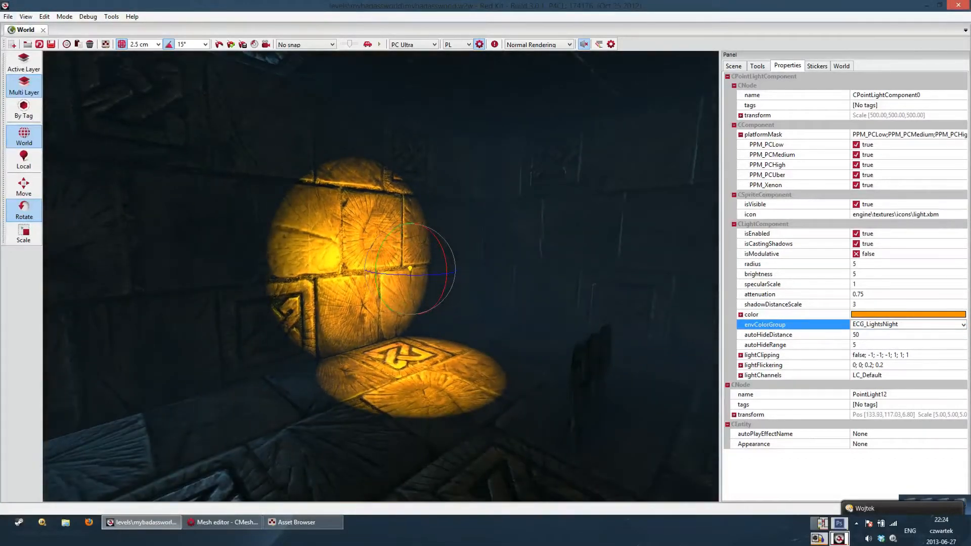
Select the area environment component outside the room and expand its parameters.
drag(527, 217, 425, 211)
click(417, 238)
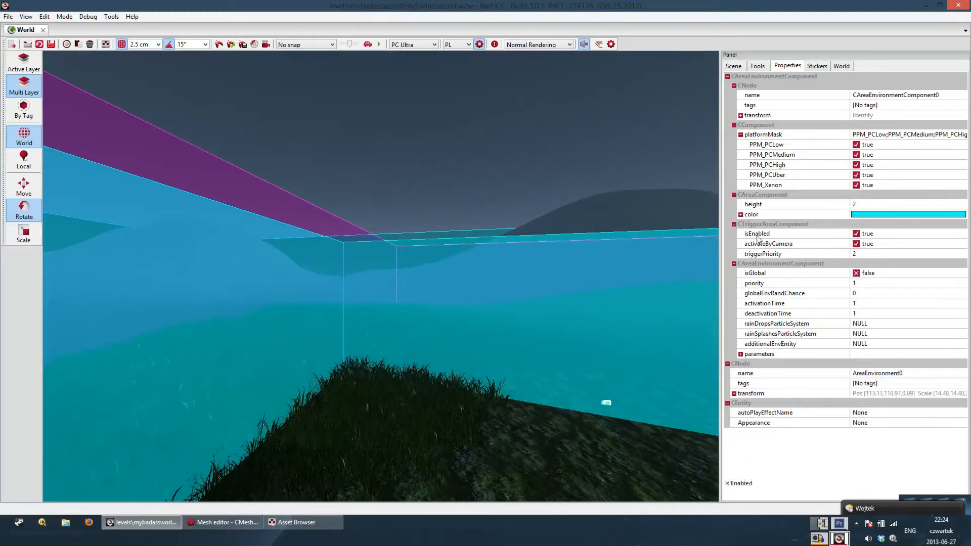
click(741, 353)
scroll(970, 302, down, 2)
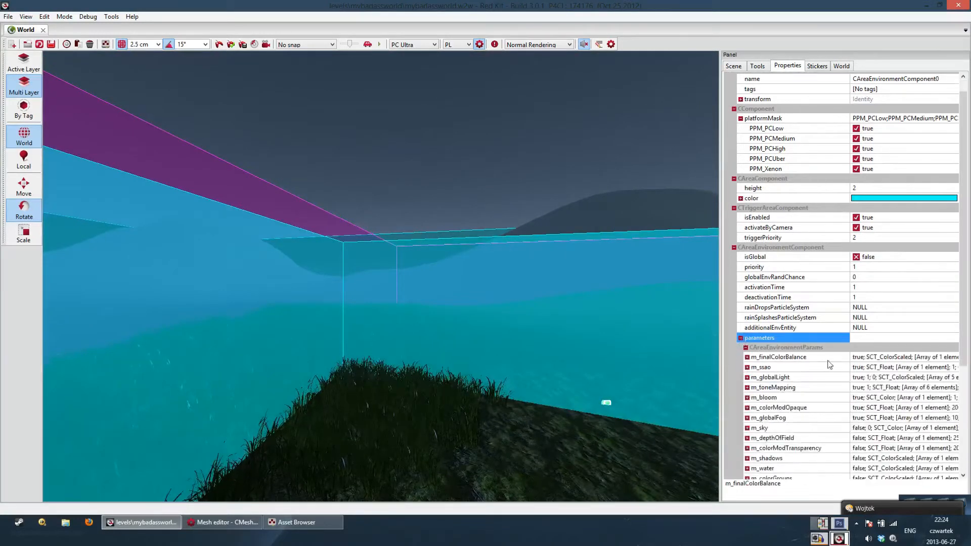
scroll(963, 302, down, 4)
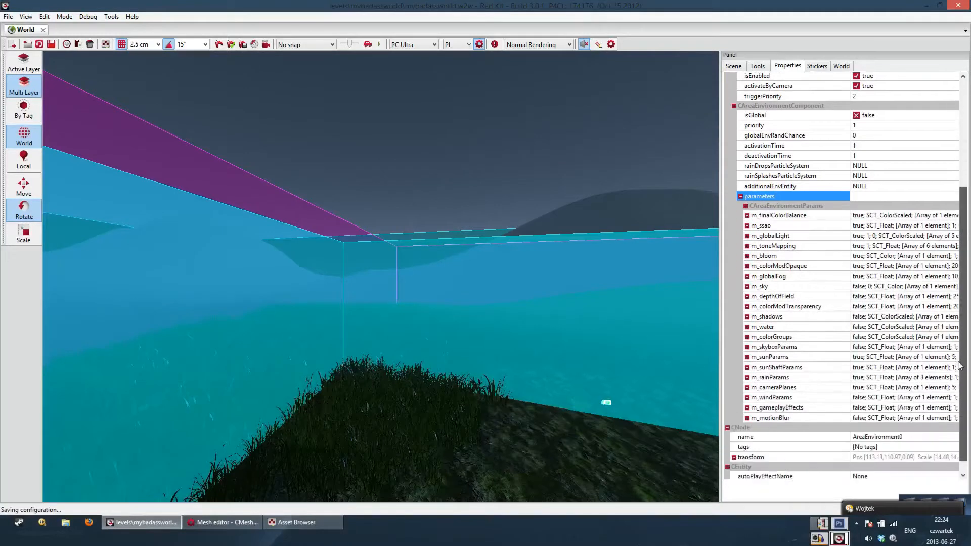
Expand m_colorGroups in the area environment's parameters and set activated to true.
click(747, 336)
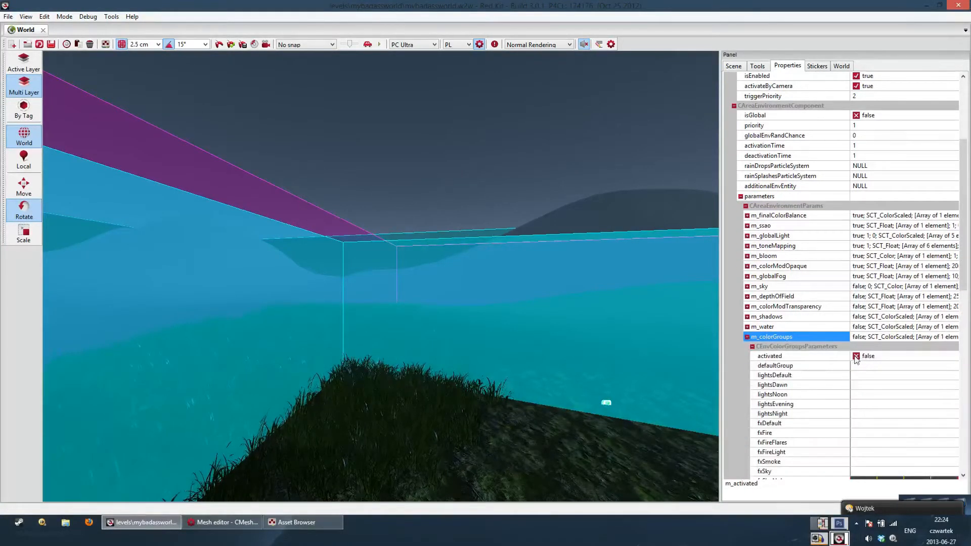
click(855, 356)
scroll(956, 302, down, 4)
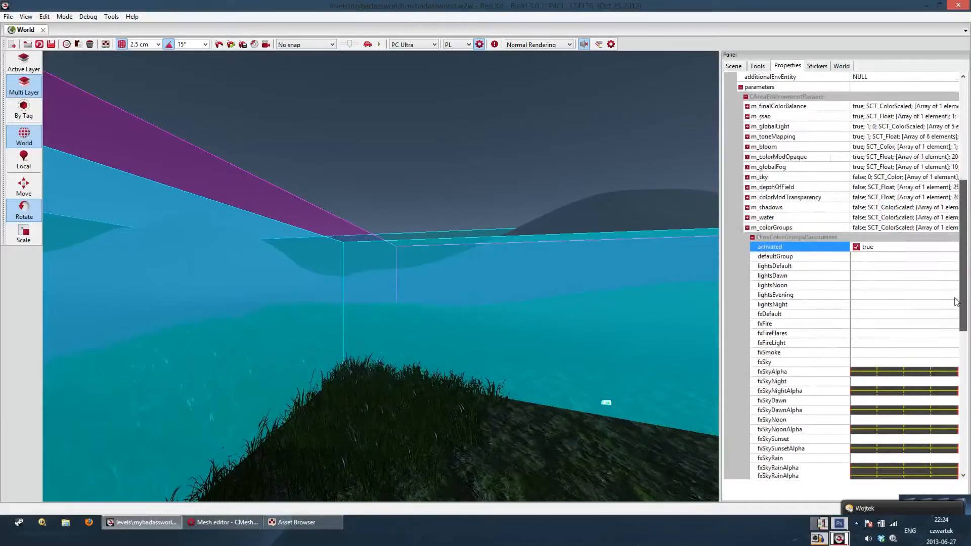
scroll(955, 302, down, 1)
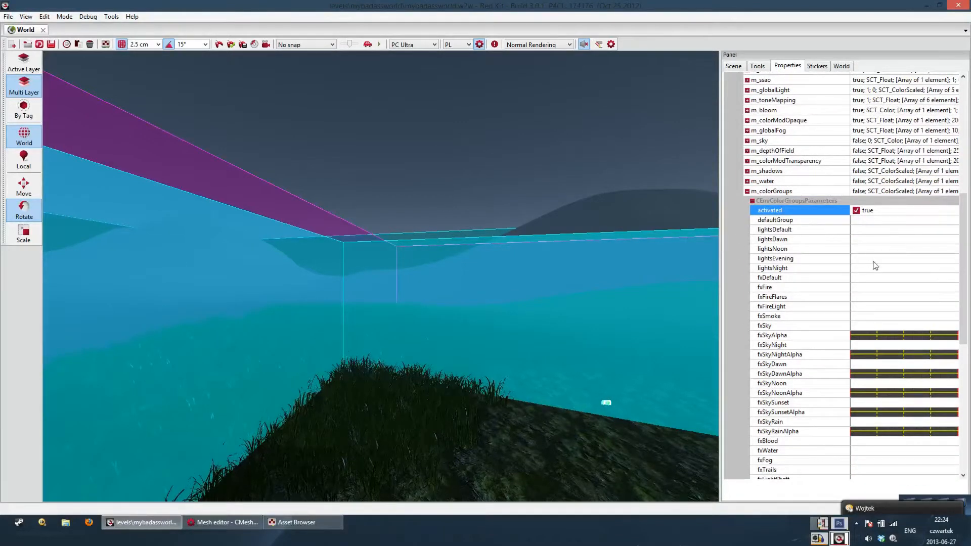
Expand the lightsNight color group to examine its time-of-day color and curve editor, and collapse it again.
click(904, 268)
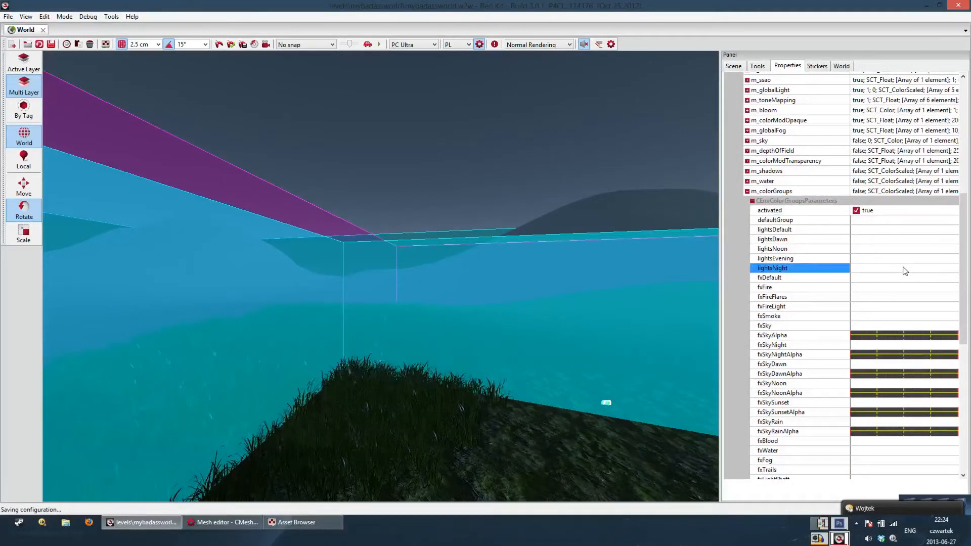
click(841, 271)
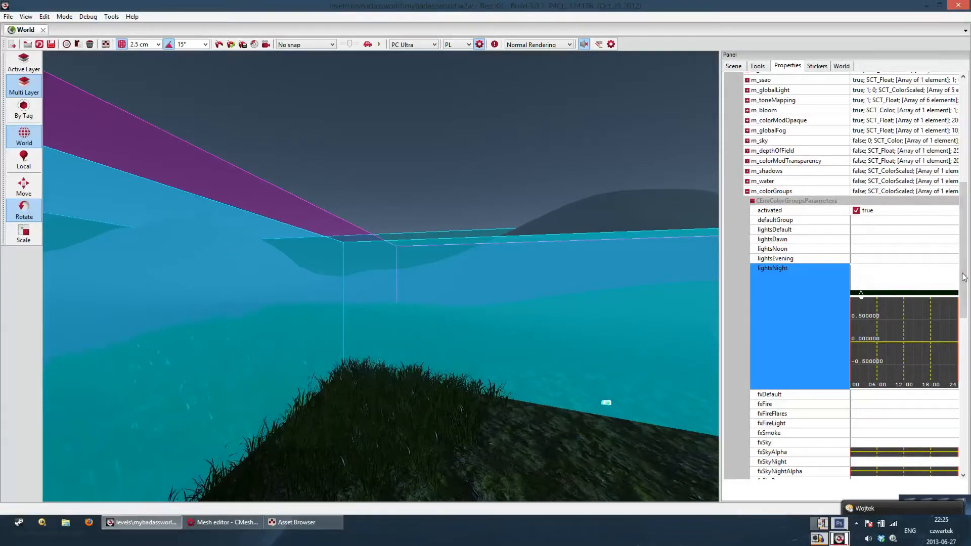
scroll(963, 282, down, 1)
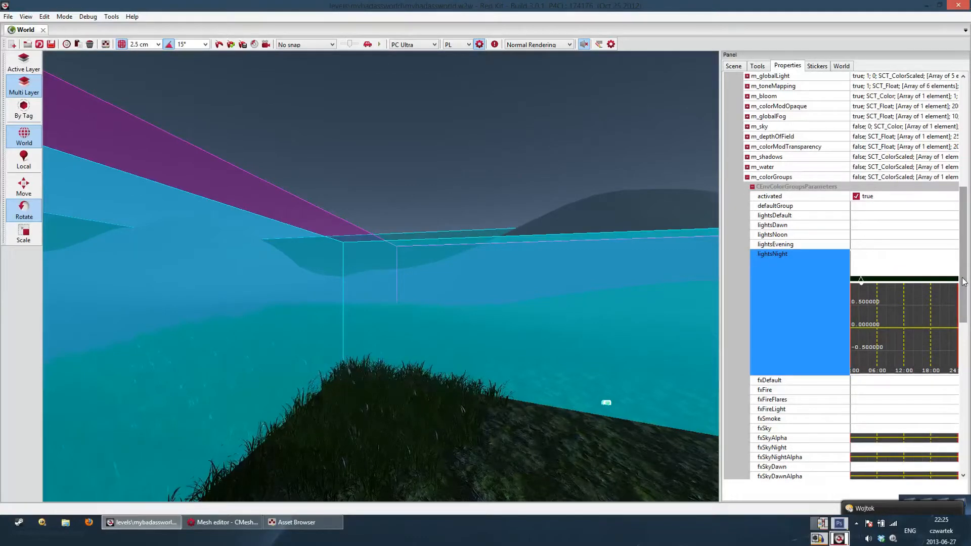
scroll(963, 281, up, 1)
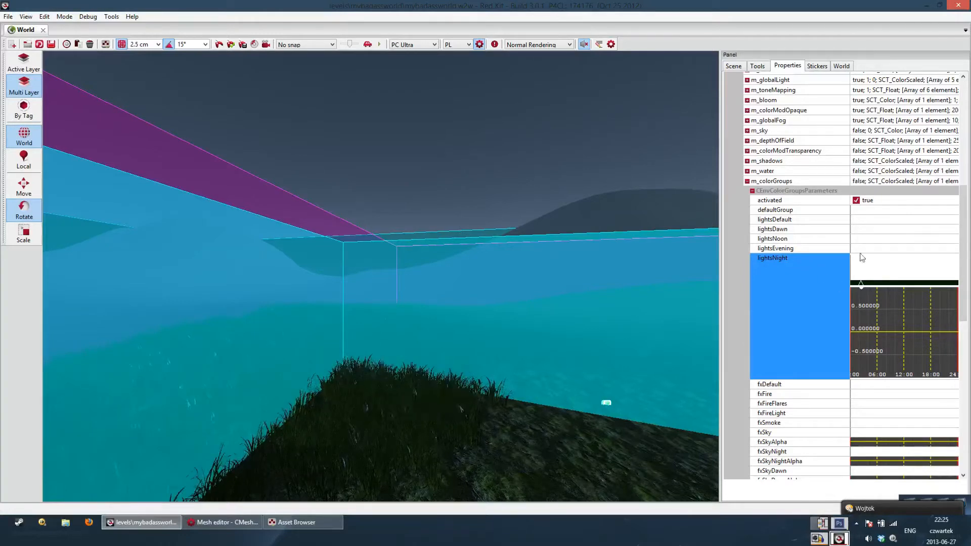
double_click(787, 257)
Return to the room's corner, select the orange point light and examine its range from above.
right_drag(491, 290, 590, 294)
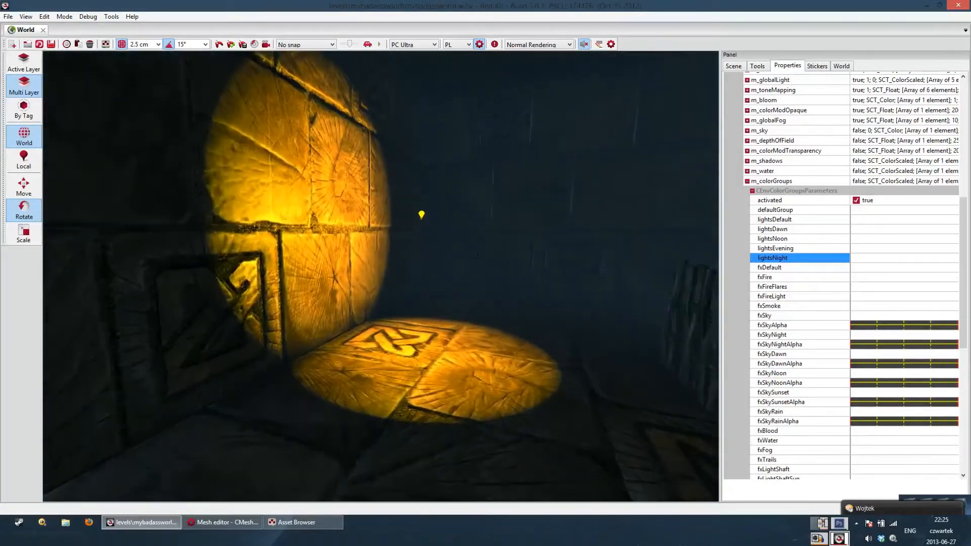
right_drag(478, 257, 495, 277)
click(453, 207)
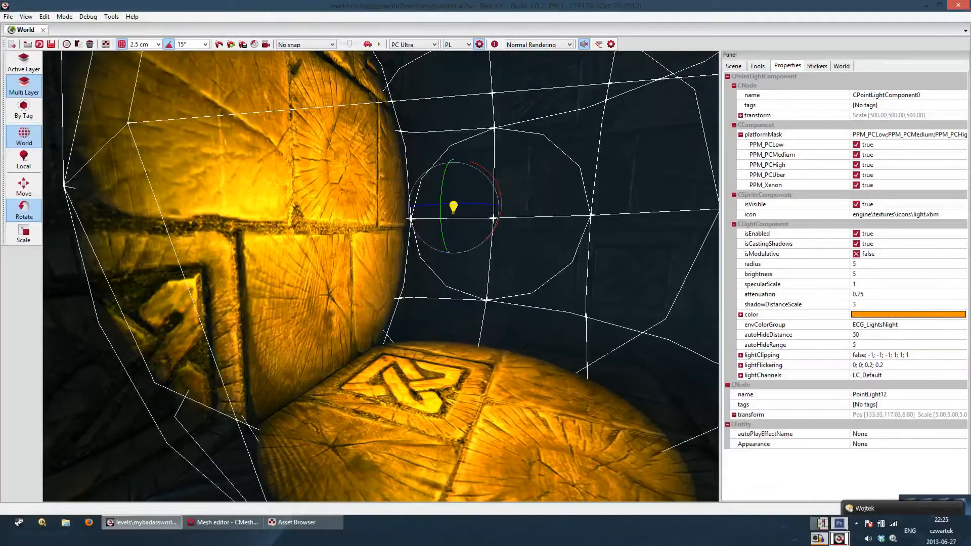
right_drag(541, 405, 543, 441)
right_drag(448, 430, 448, 423)
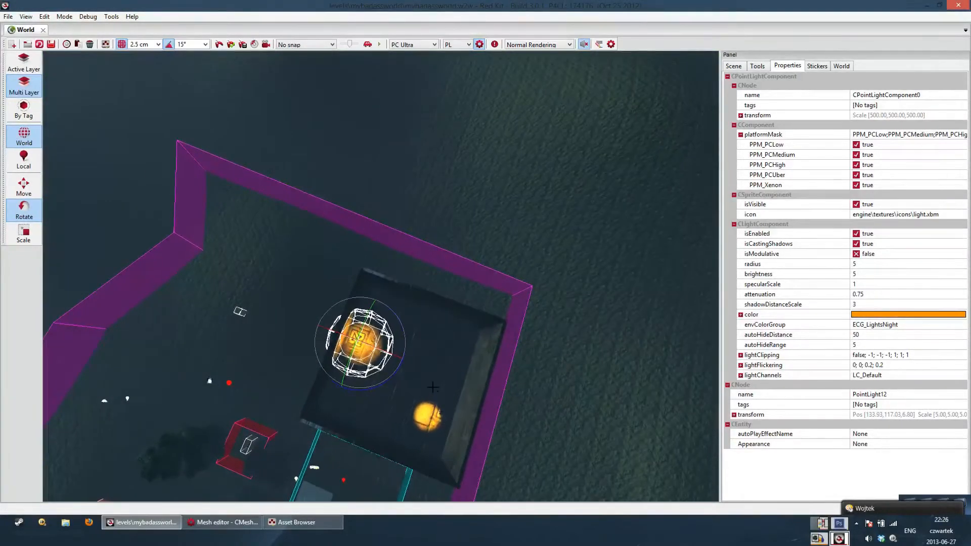
mouse_move(471, 360)
right_down()
mouse_move(406, 336)
mouse_move(468, 382)
mouse_move(466, 356)
right_up()
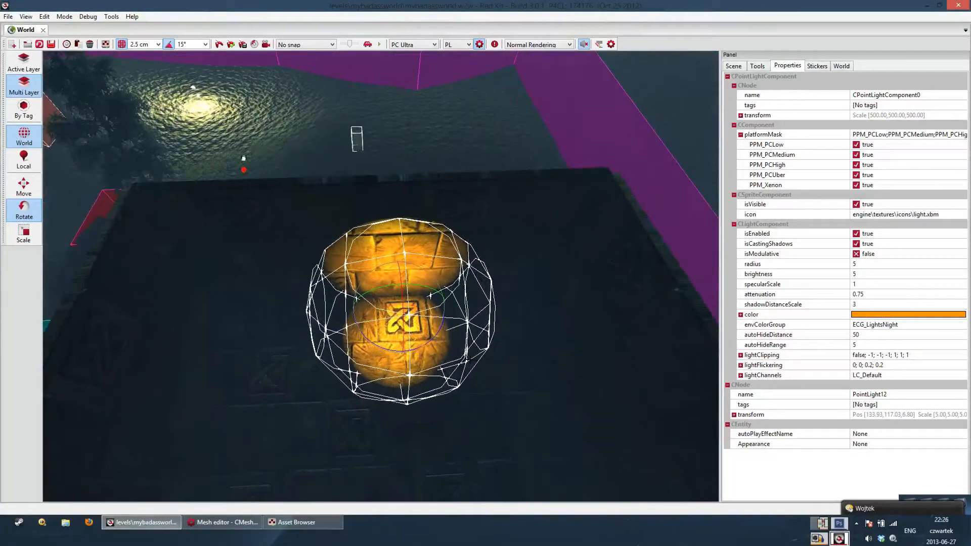
Try an autoHideDistance of 5 on the orange point light, then restore the value to 50.
click(869, 335)
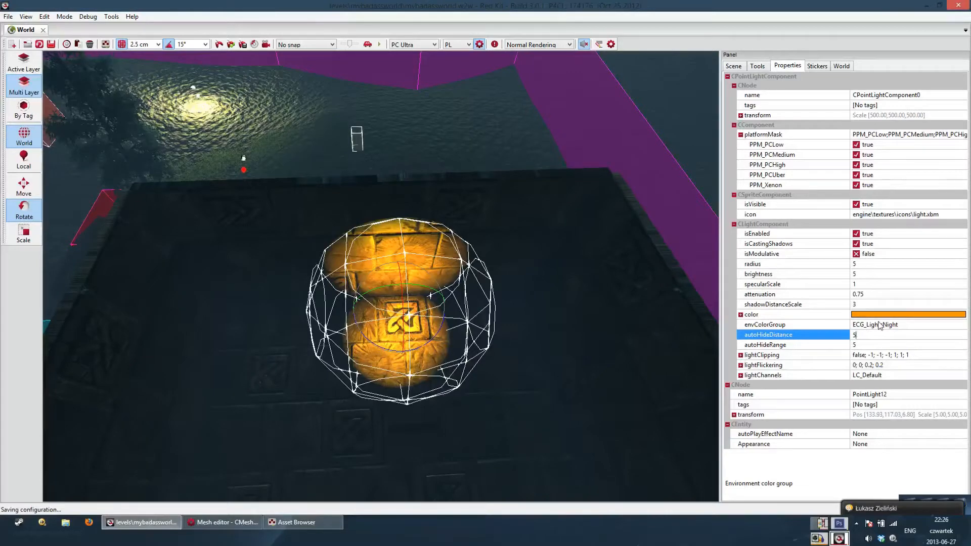
key(Return)
right_drag(470, 353, 469, 256)
click(865, 334)
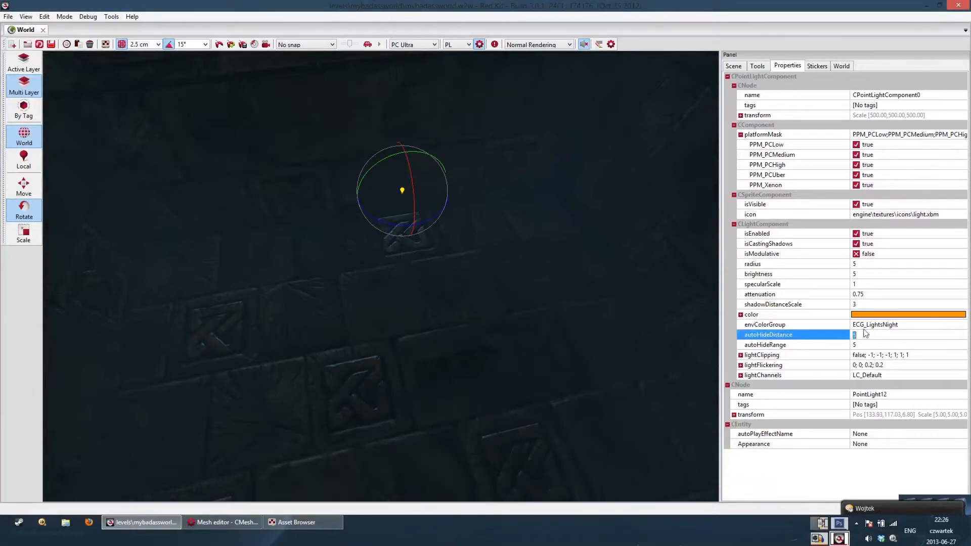
key(Return)
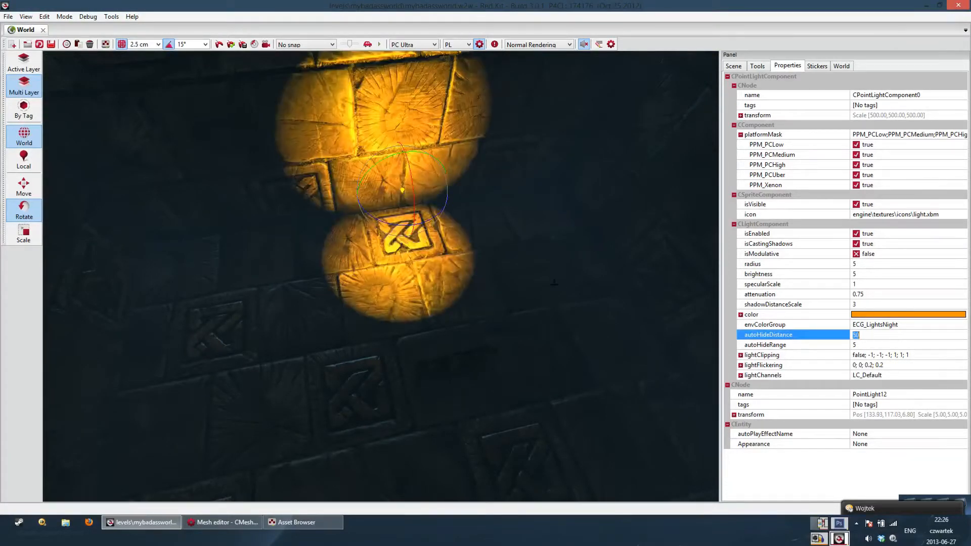
Set the orange point light's autoHideRange to 10 and check from high above the level how it fades.
right_drag(455, 283, 450, 205)
mouse_move(632, 344)
right_down()
mouse_move(627, 308)
mouse_move(627, 329)
right_up()
click(875, 345)
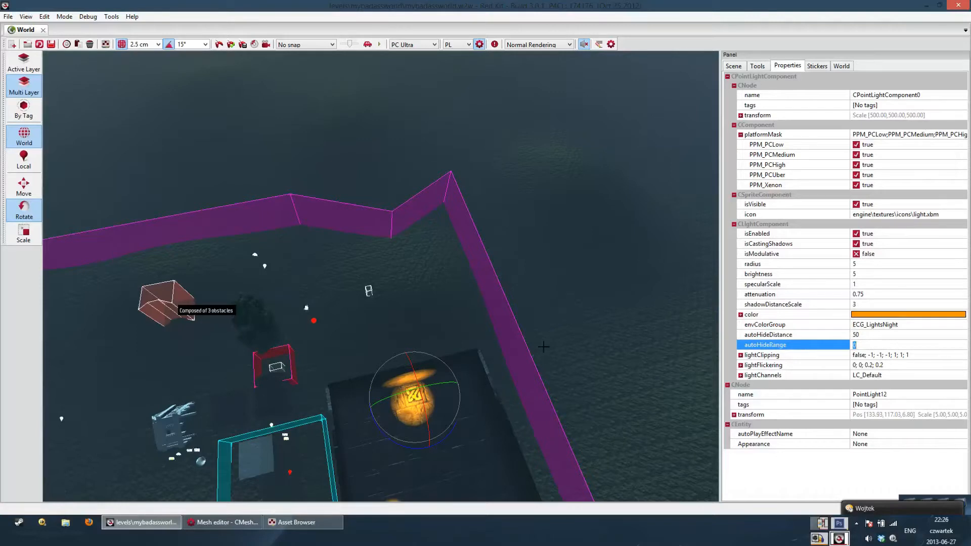
right_drag(508, 341, 508, 357)
mouse_move(380, 276)
middle_down()
mouse_move(380, 299)
mouse_move(381, 285)
middle_up()
middle_drag(547, 347, 548, 352)
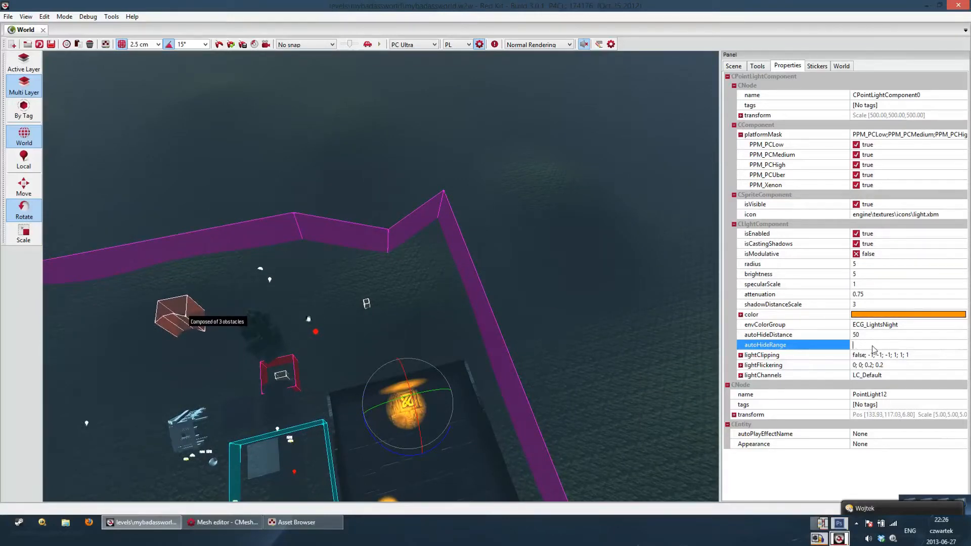
text(10)
key(Return)
mouse_move(439, 292)
middle_down()
mouse_move(438, 339)
mouse_move(438, 265)
mouse_move(438, 310)
mouse_move(438, 300)
middle_up()
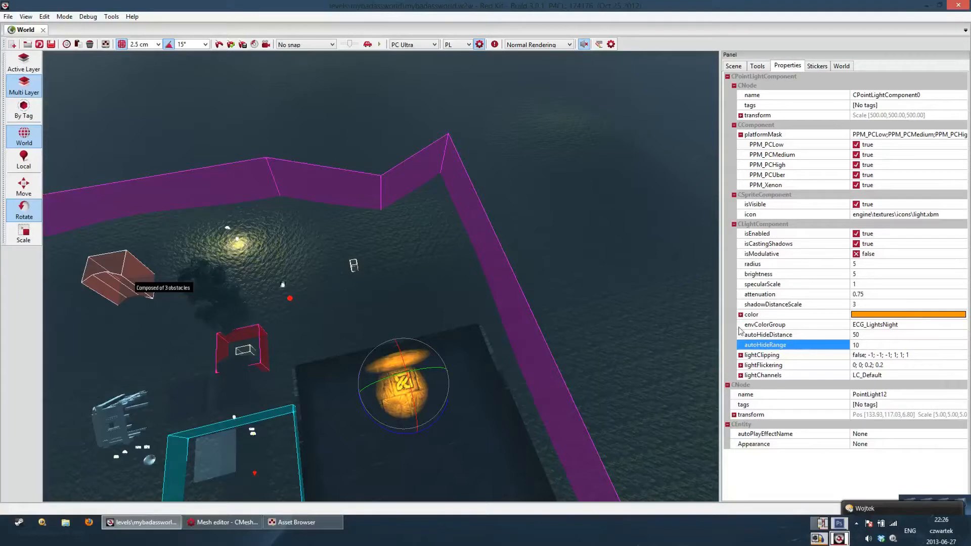
Expand the orange point light's lightClipping group to examine its clip minimum and maximum parameters, and collapse it again.
click(740, 355)
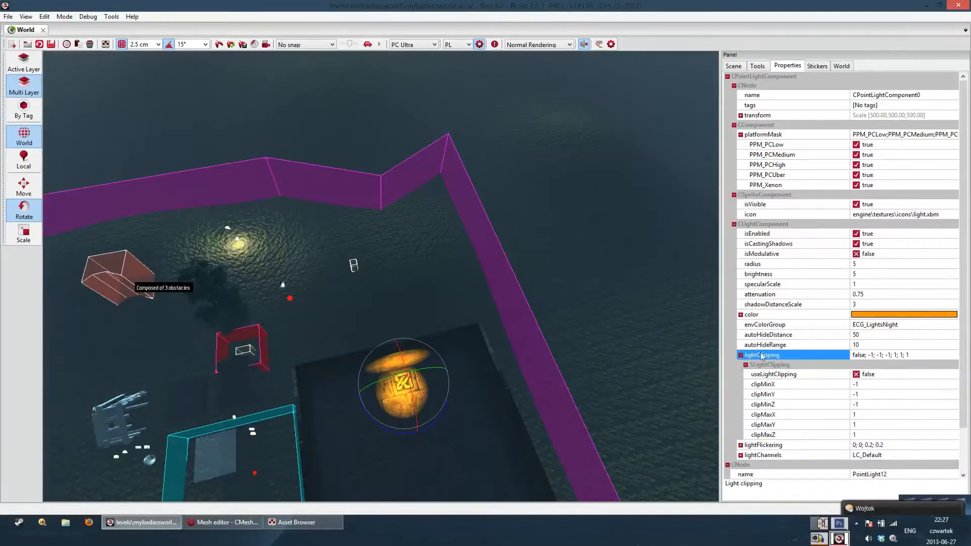
scroll(959, 394, down, 3)
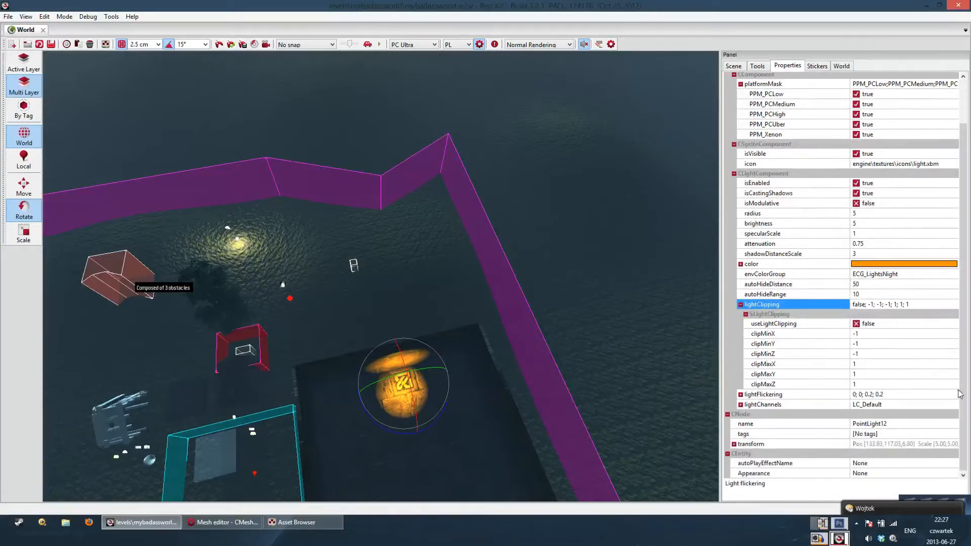
right_drag(521, 315, 520, 379)
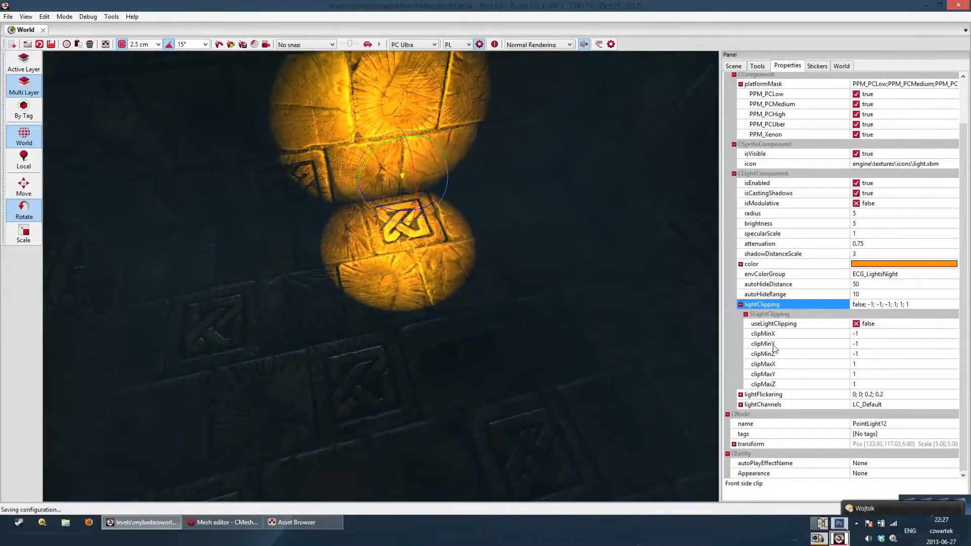
click(740, 305)
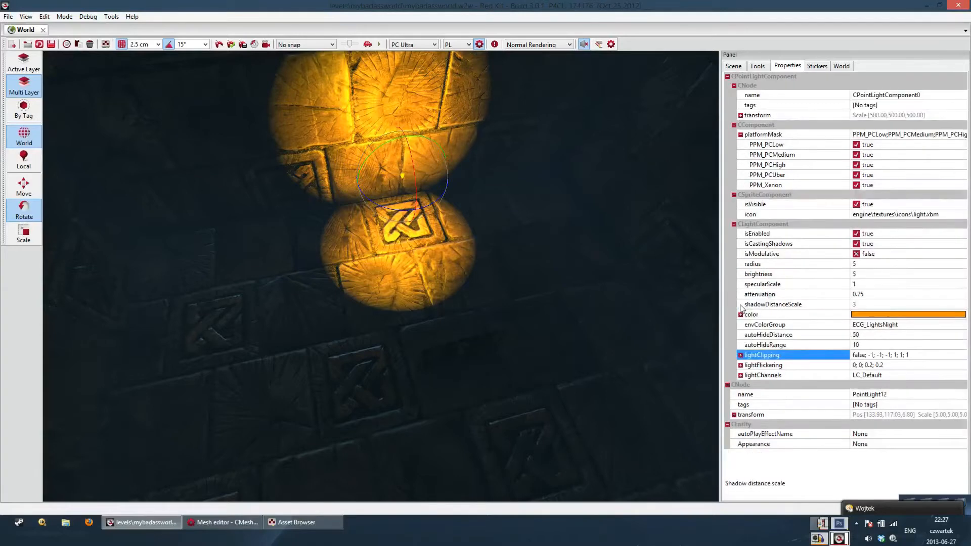
Expand the lightFlickering parameters and select the pale yellow point light beside the stone building outside the room.
click(741, 365)
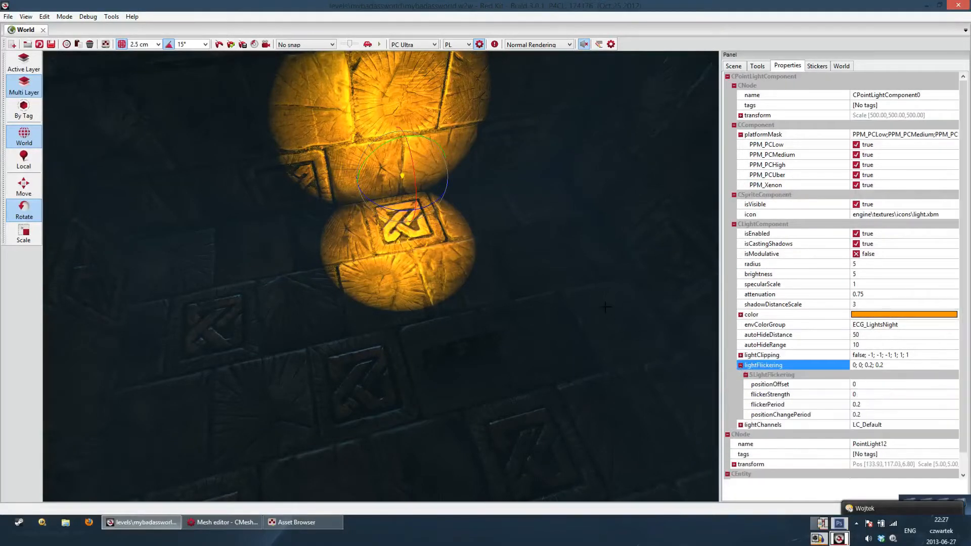
right_drag(605, 307, 470, 360)
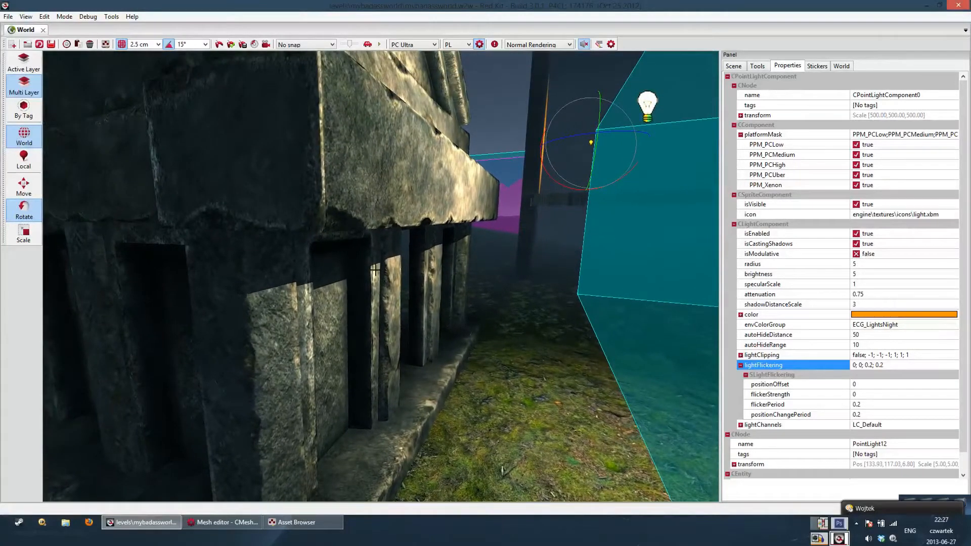
click(647, 103)
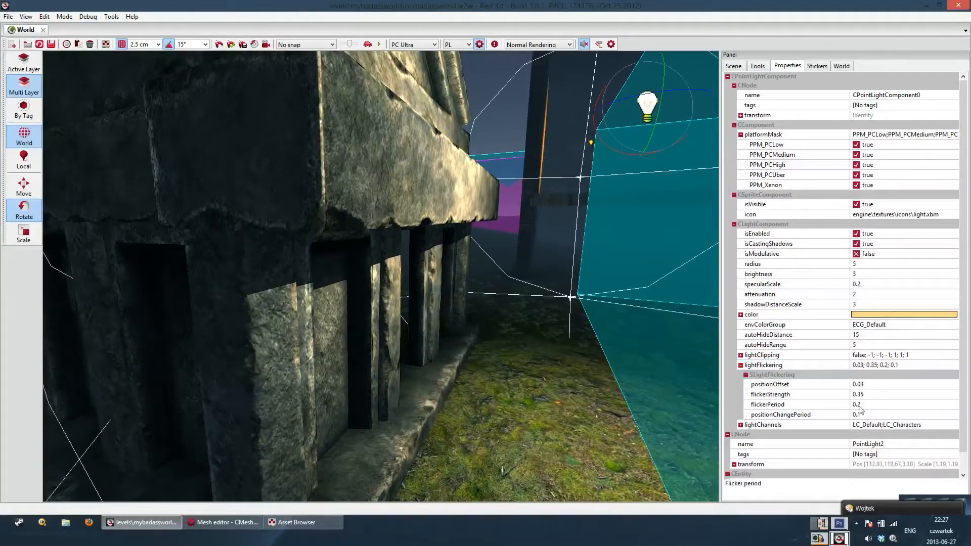
Set the selected point light's flickering positionOffset to 0.1.
click(879, 386)
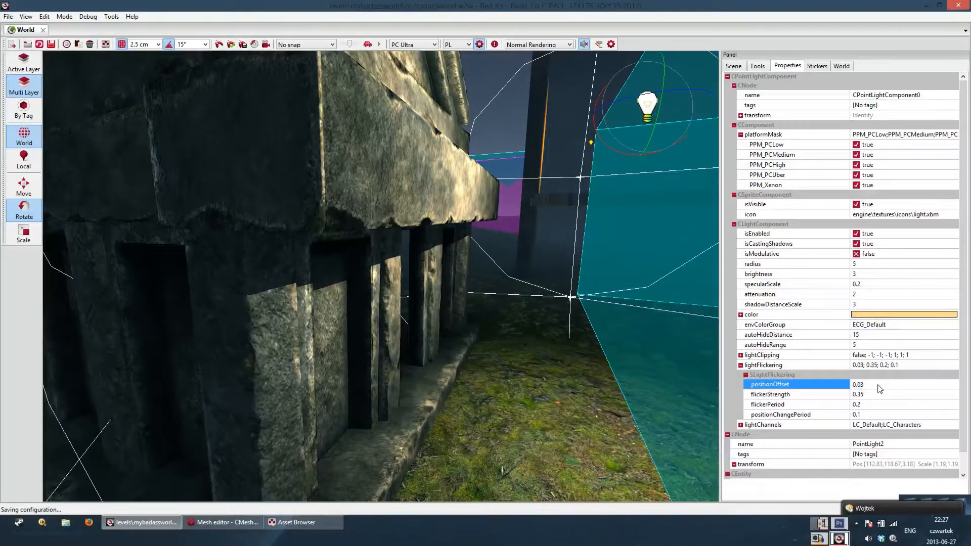
key(BackSpace)
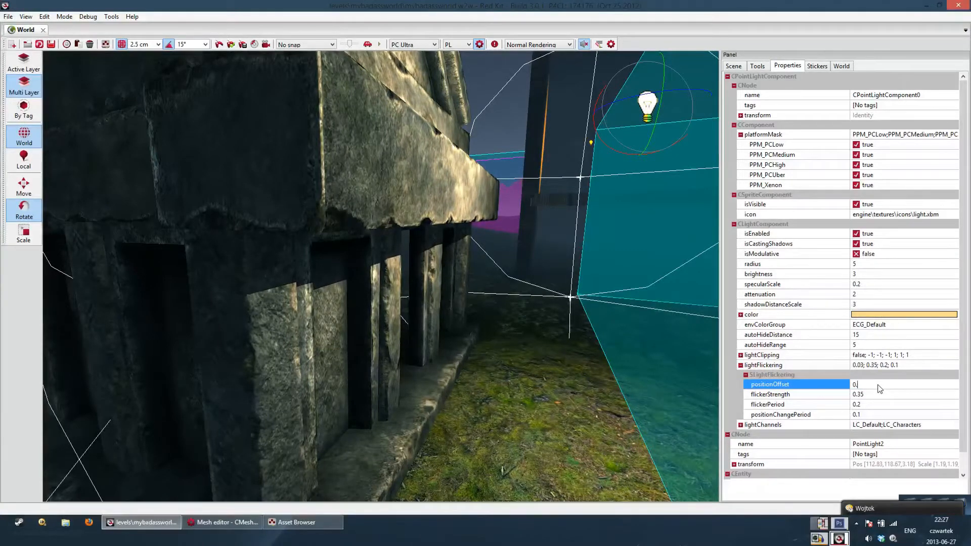
text(1)
key(Return)
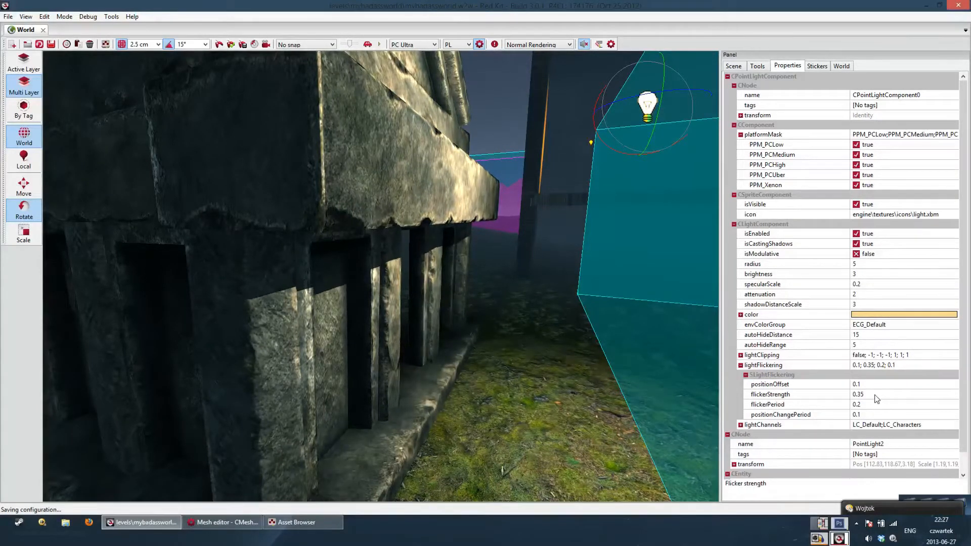
Try positionChangePeriod values of 0.5 and 0.01 on the building's point light and watch how its shadows move.
click(868, 415)
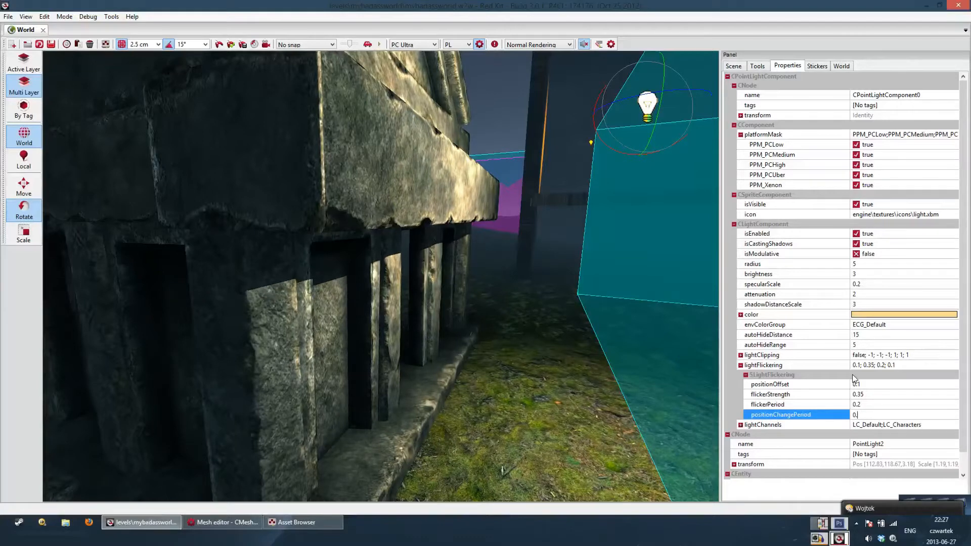
text(5)
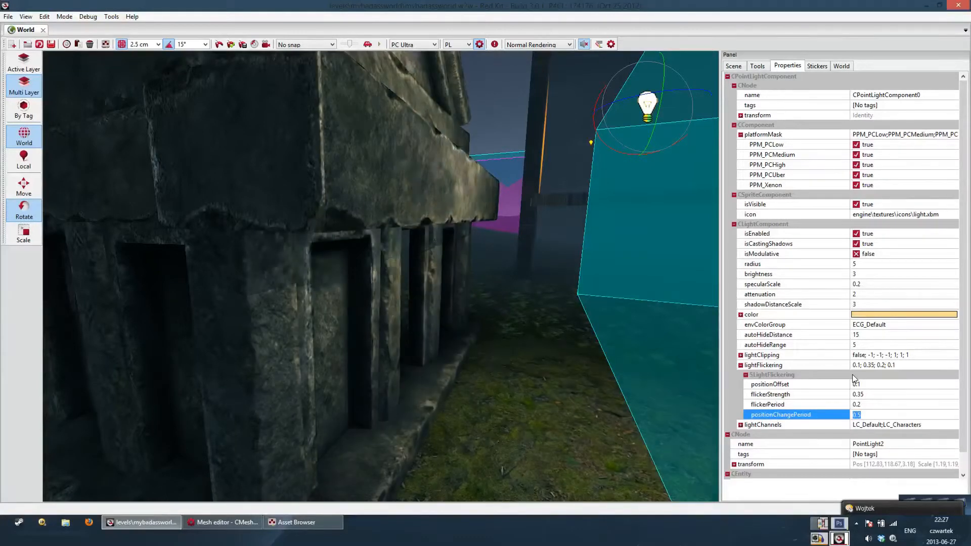
right_click(615, 328)
click(892, 417)
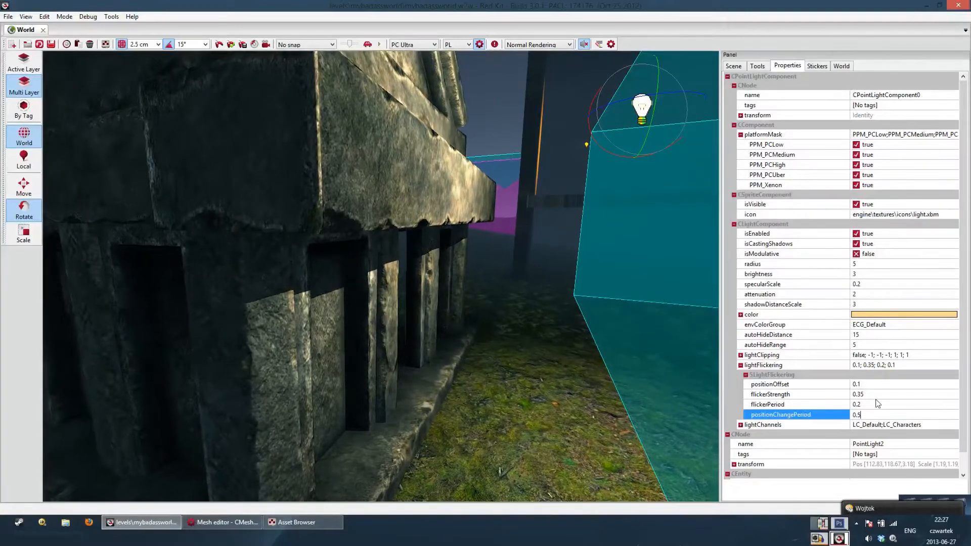
key(BackSpace)
text(01)
key(Return)
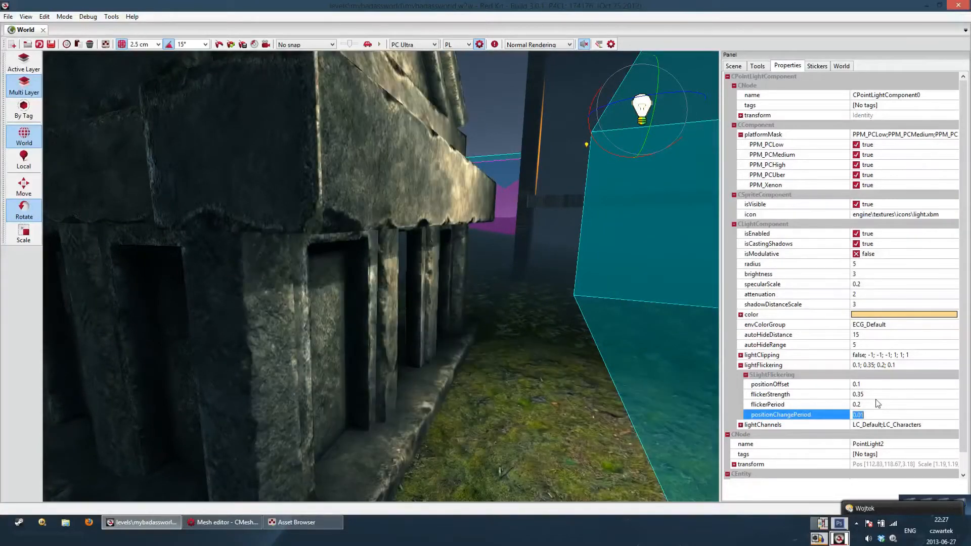
mouse_move(551, 369)
right_down()
mouse_move(530, 359)
mouse_move(582, 367)
mouse_move(567, 374)
right_up()
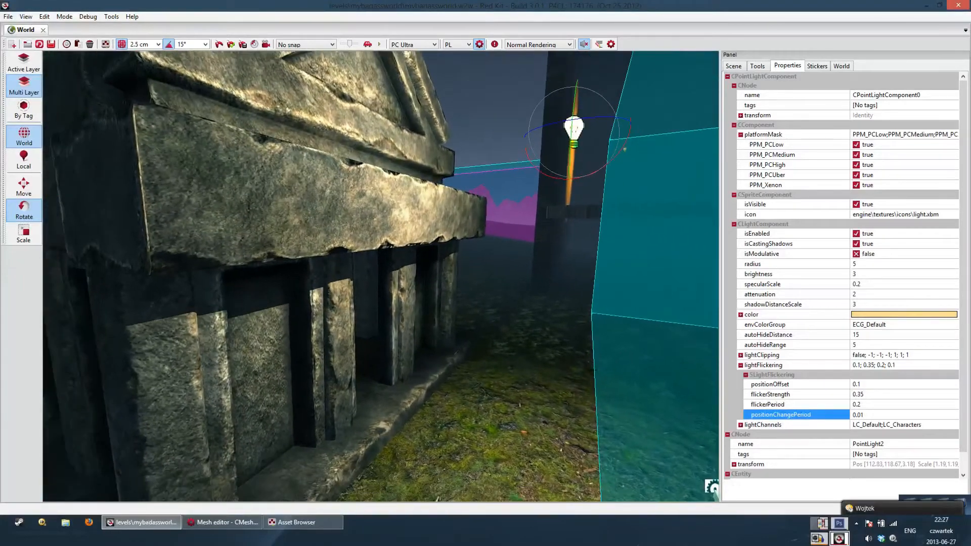
Set the building light's positionChangePeriod to 0.05.
click(891, 416)
key(BackSpace)
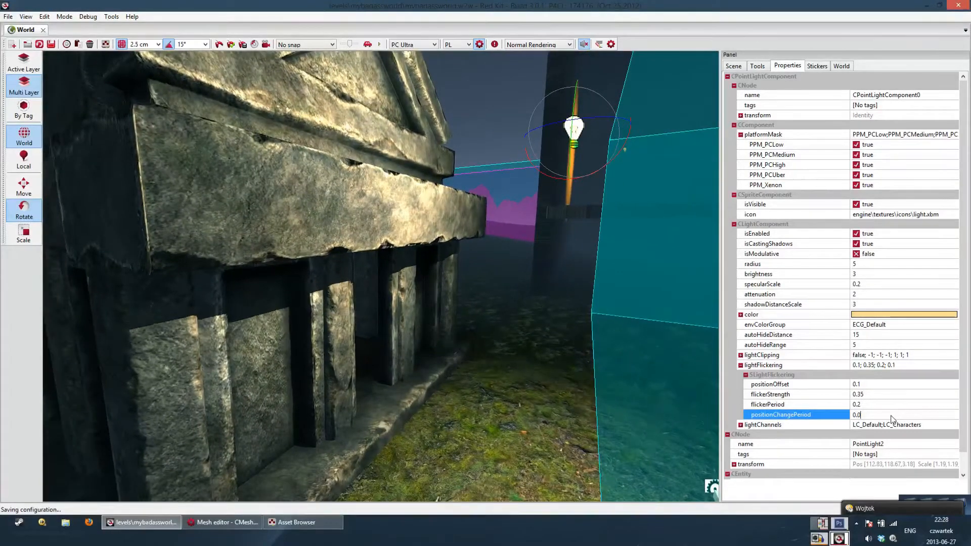
text(5)
key(Return)
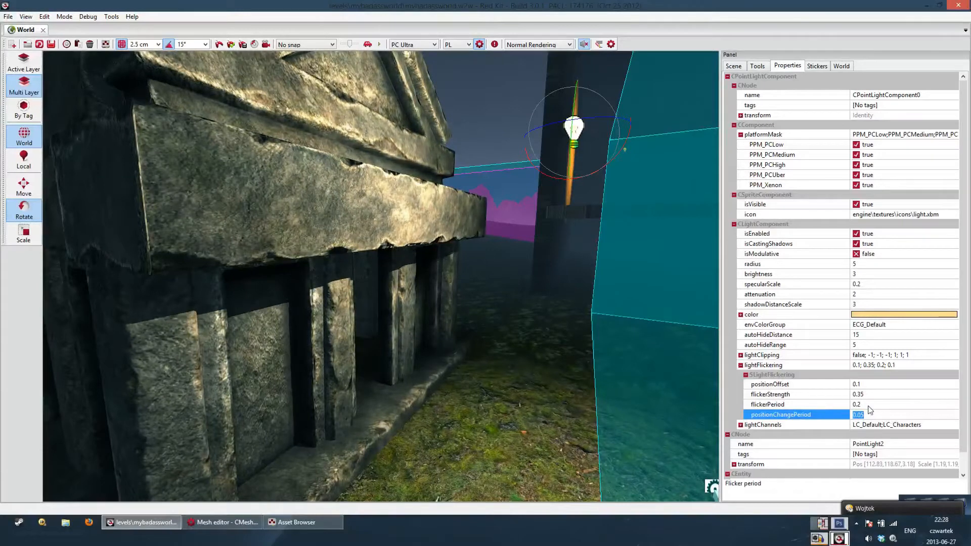
Try a flickerStrength of 0.7 on the building's point light and watch the flicker on the stone facade.
click(804, 404)
click(793, 395)
right_drag(653, 374, 627, 379)
click(876, 400)
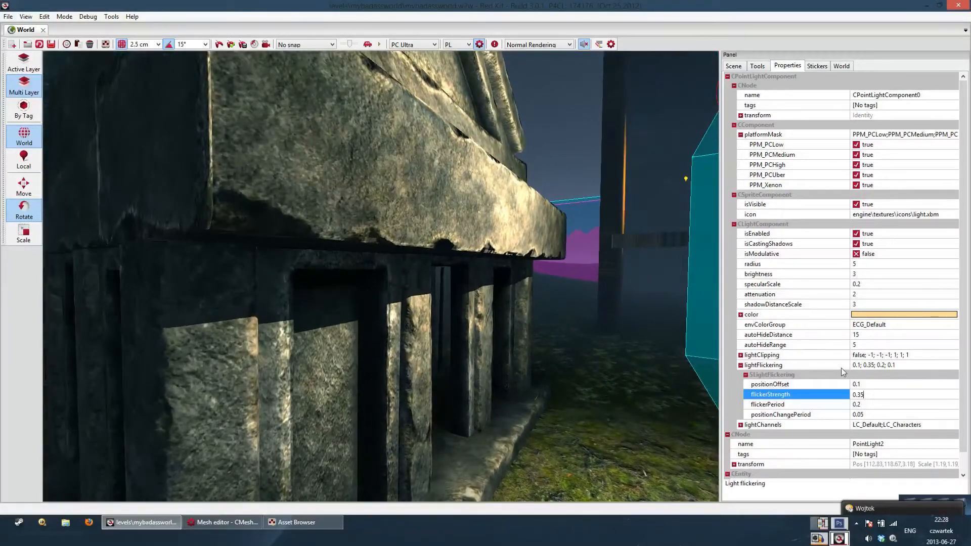
key(BackSpace)
key(BackSpace)
text(7)
key(Return)
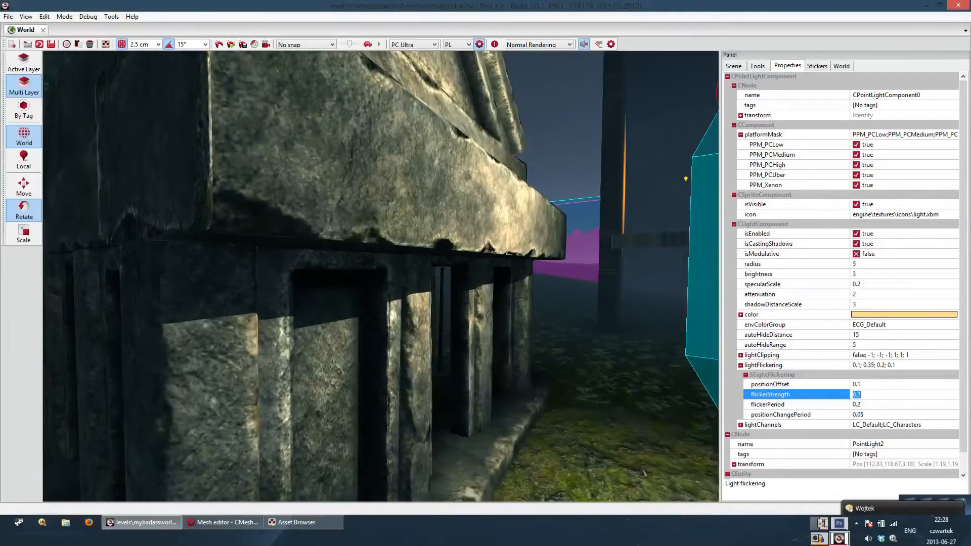
right_drag(622, 362, 647, 365)
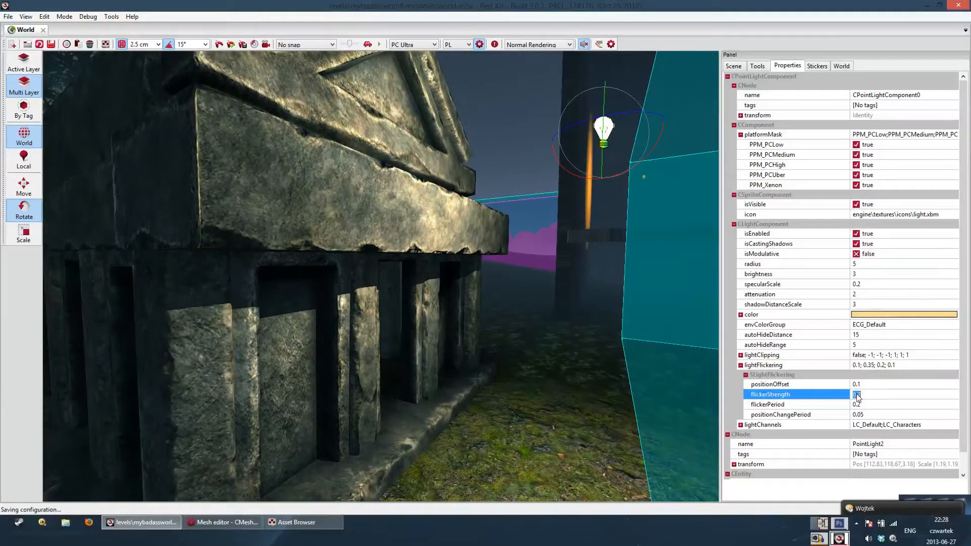
Try very low flickerStrength values of 0.01 and 0.001 on the building's point light.
click(869, 395)
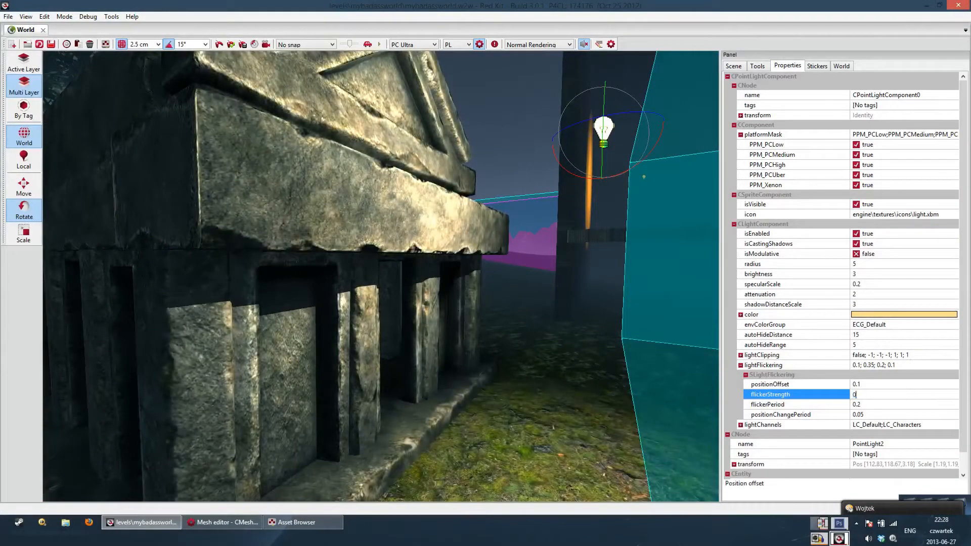
text(0.01)
key(Return)
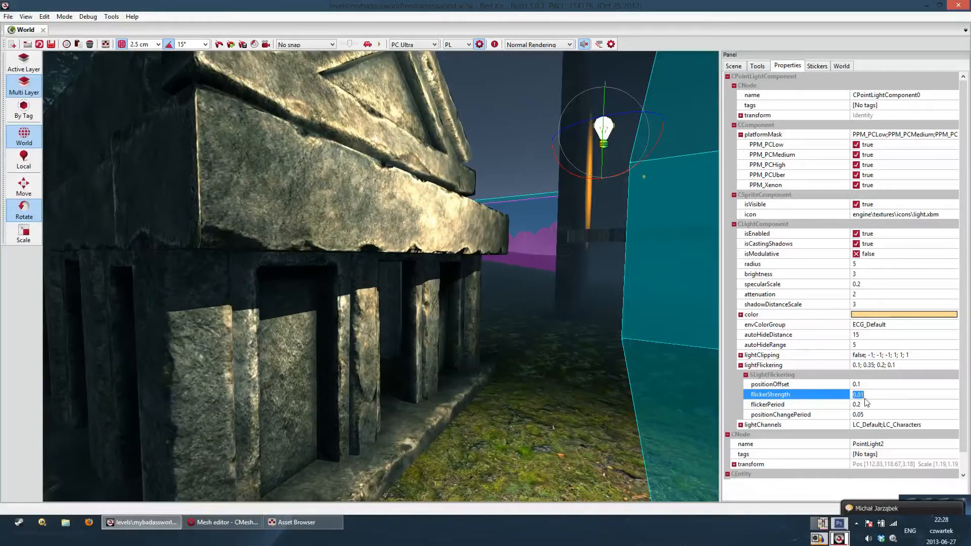
click(863, 402)
click(862, 396)
click(862, 395)
text(0)
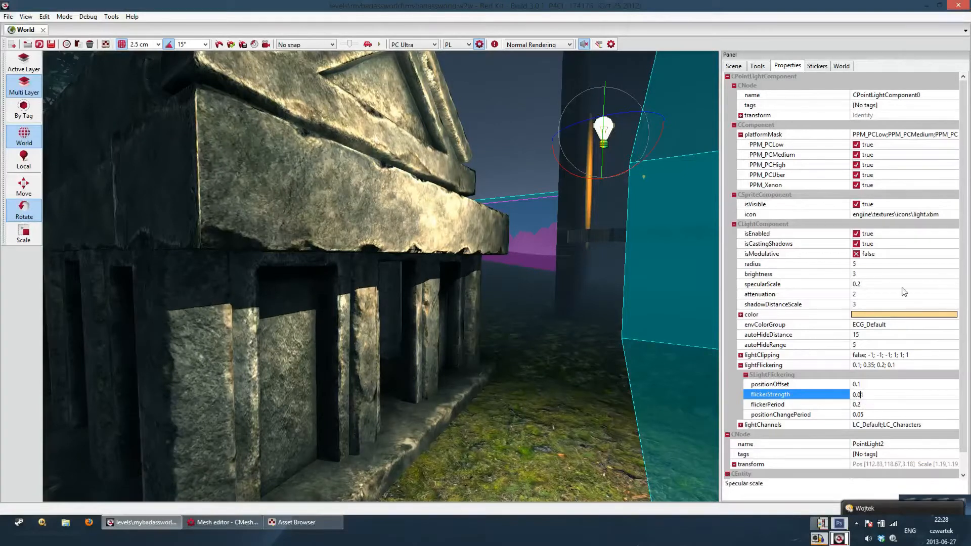
key(Return)
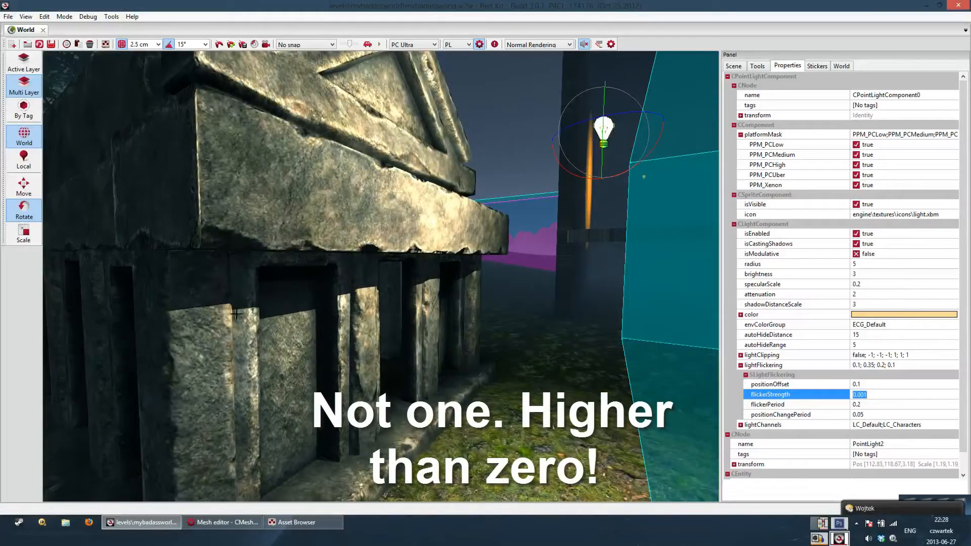
Set the building light's flickerStrength to 5 and examine the flicker on the facade from slightly different angles.
click(865, 404)
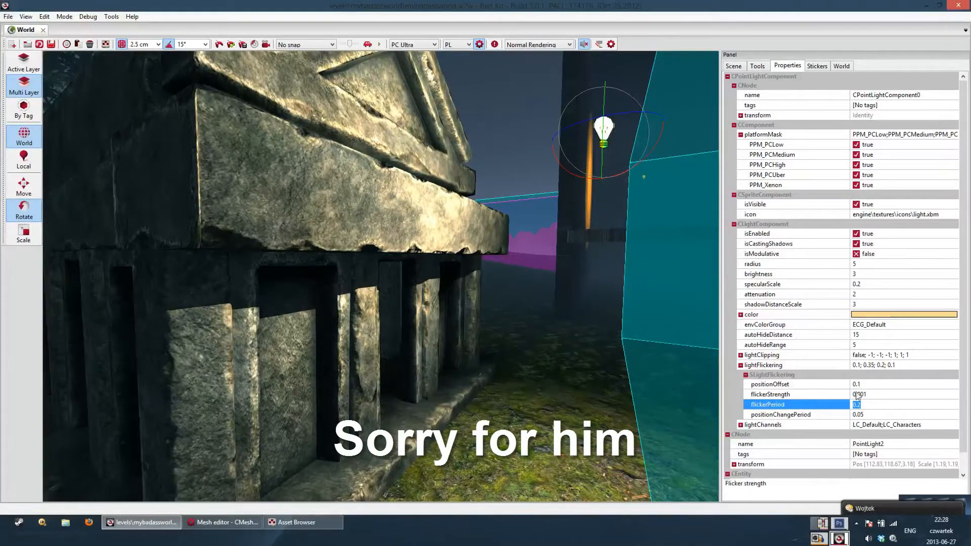
click(881, 397)
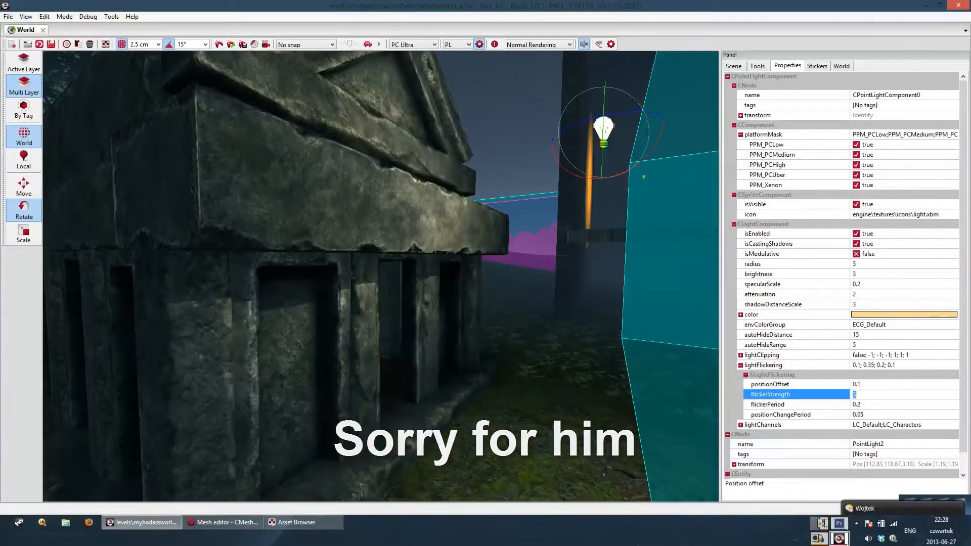
drag(480, 306, 476, 324)
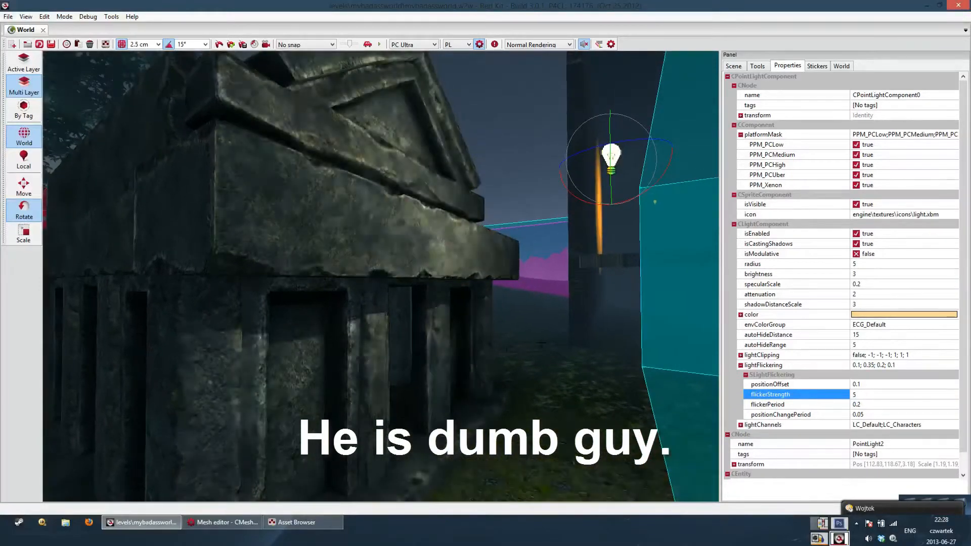
right_drag(480, 306, 515, 303)
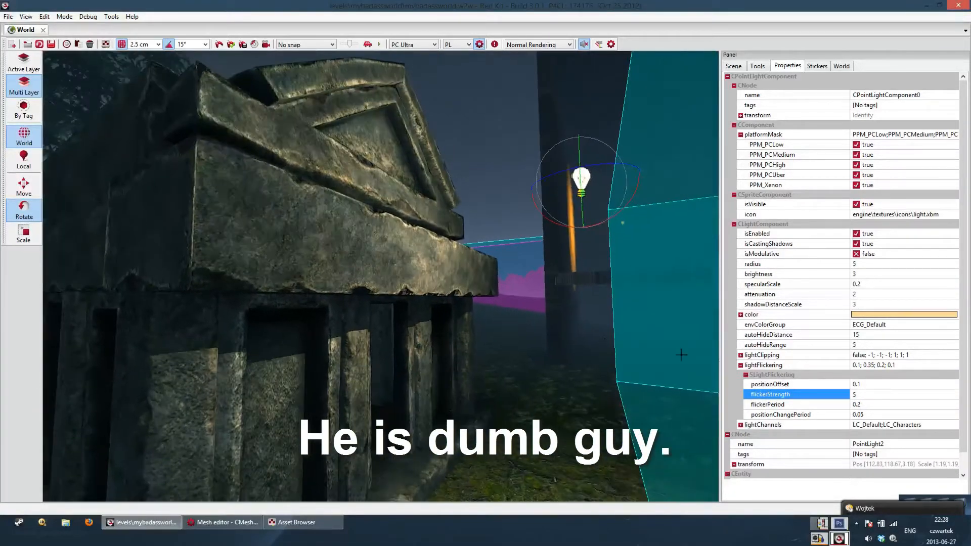
Try flickerPeriod values of 0.5 and 1 on the building's point light and watch the flicker on the facade.
click(869, 405)
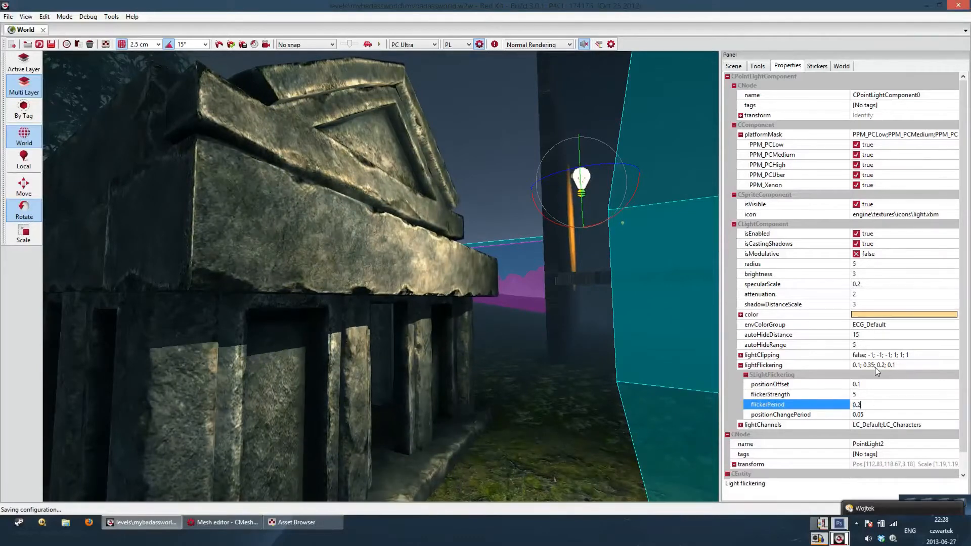
key(BackSpace)
text(5)
key(Return)
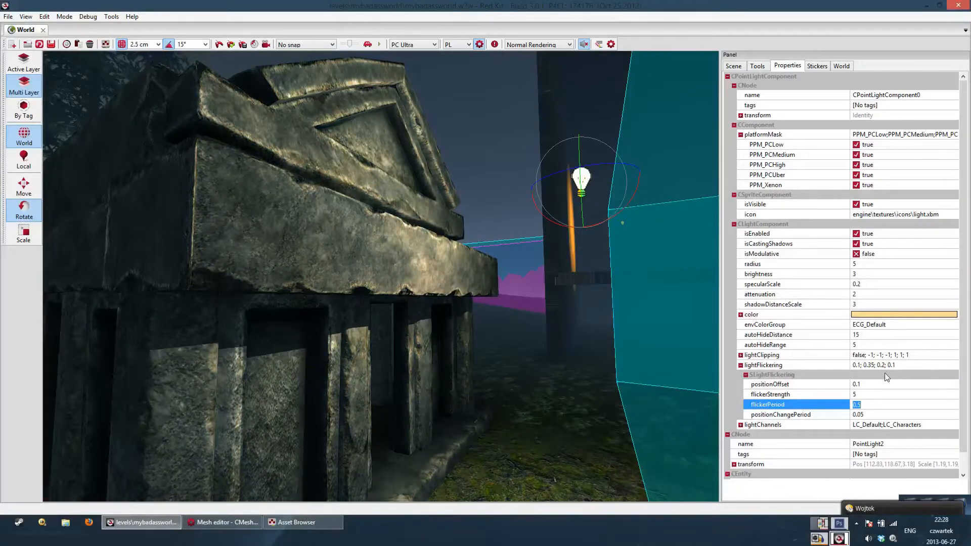
text(5)
key(Return)
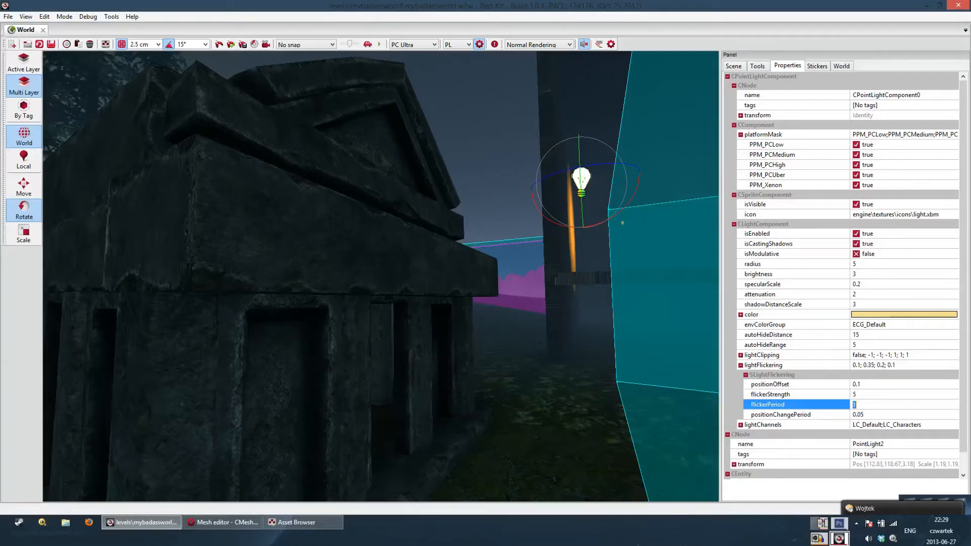
right_drag(661, 369, 637, 368)
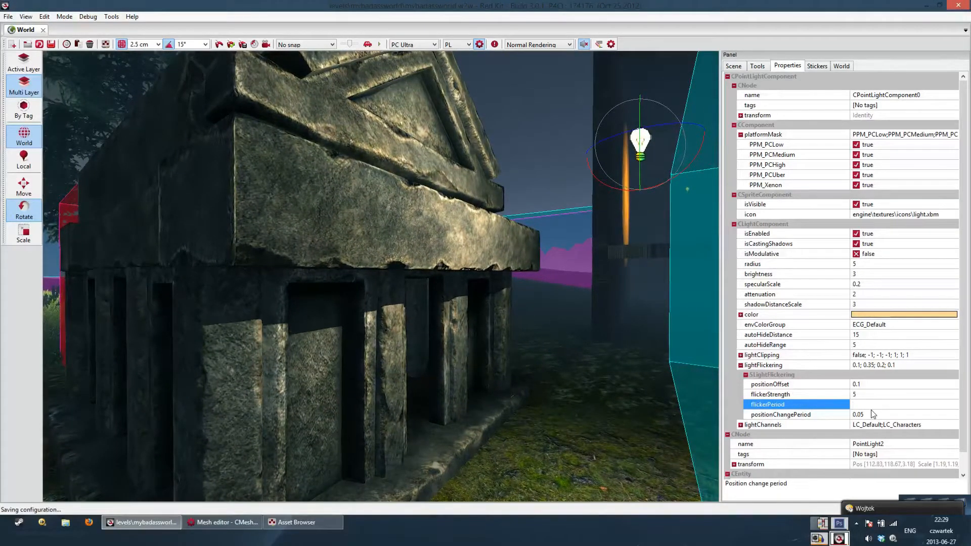
Set the building light's flickerPeriod to 0.1 and collapse its lightFlickering settings.
text(0.1)
key(Return)
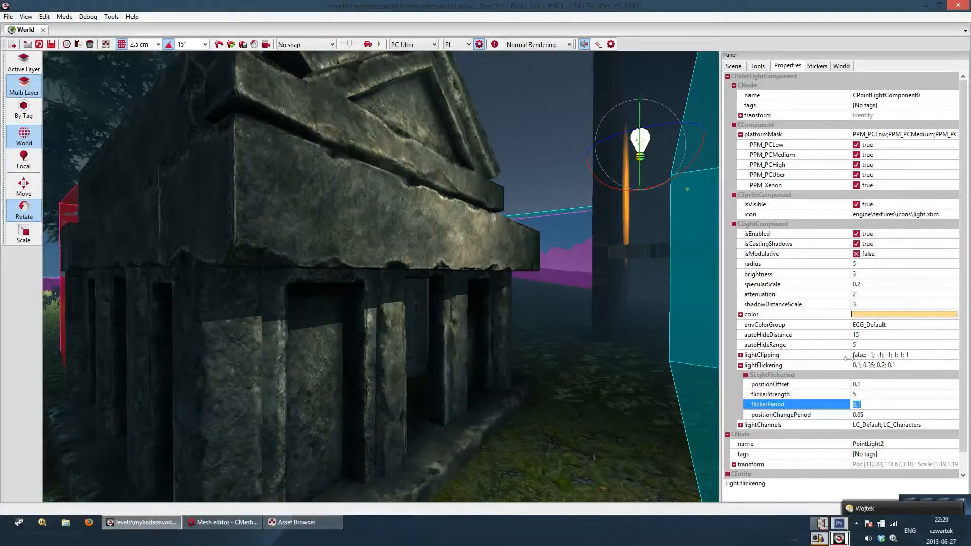
scroll(789, 383, down, 1)
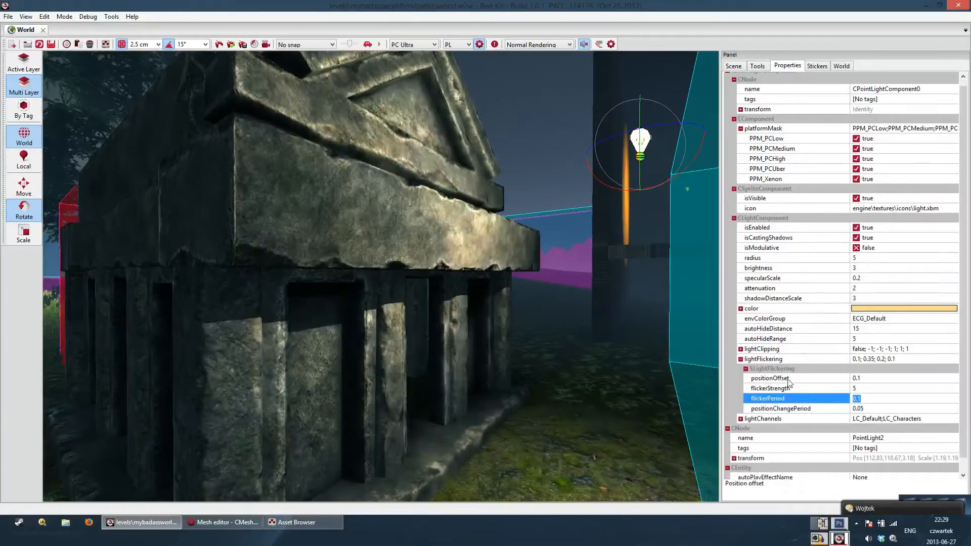
click(739, 359)
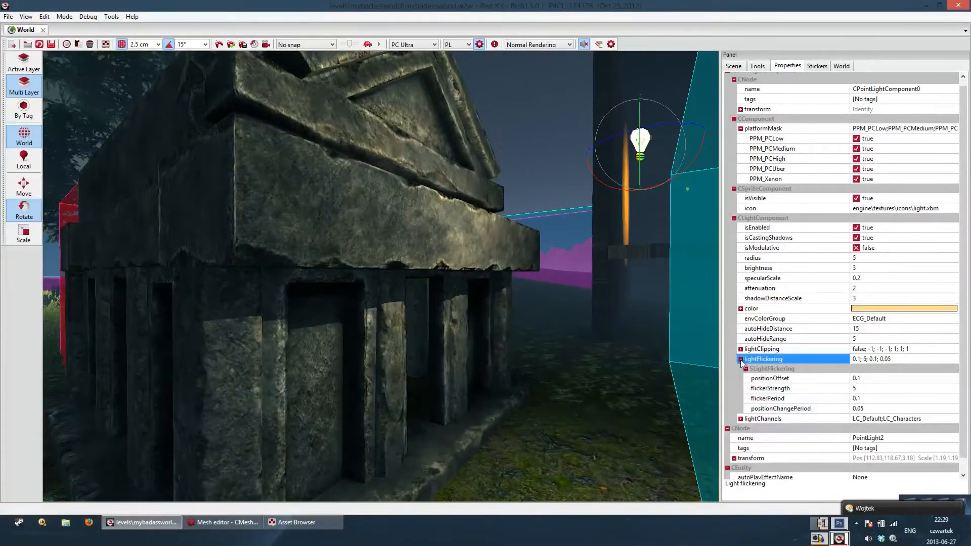
click(741, 360)
Expand the point light's lightChannels and examine the available channels and the lit building from another angle.
click(741, 375)
click(931, 379)
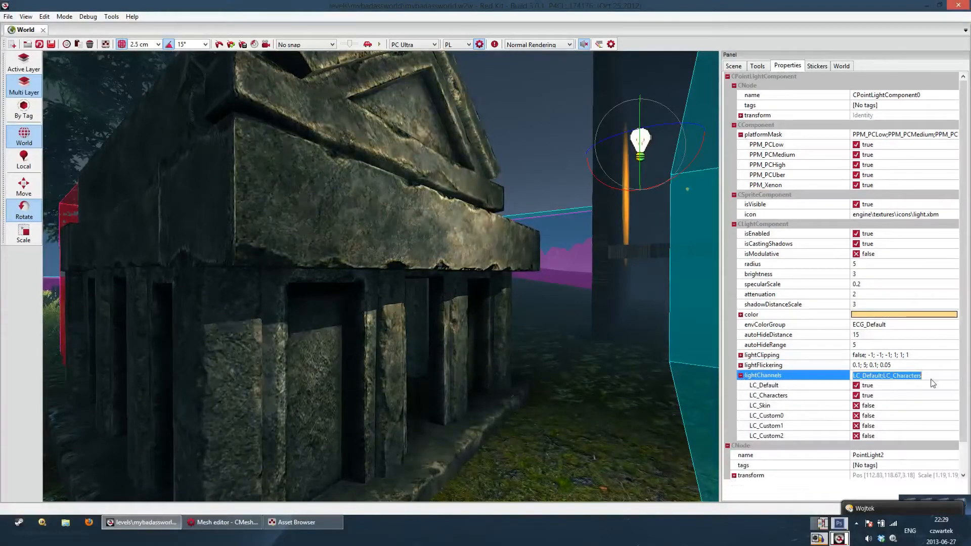
scroll(966, 325, down, 1)
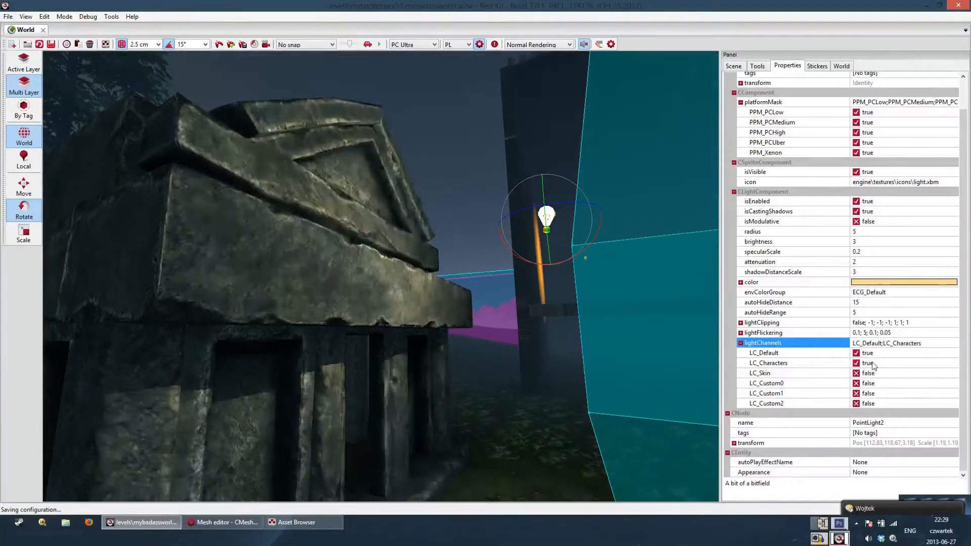
mouse_move(587, 303)
right_down()
mouse_move(566, 375)
mouse_move(580, 373)
mouse_move(573, 301)
right_up()
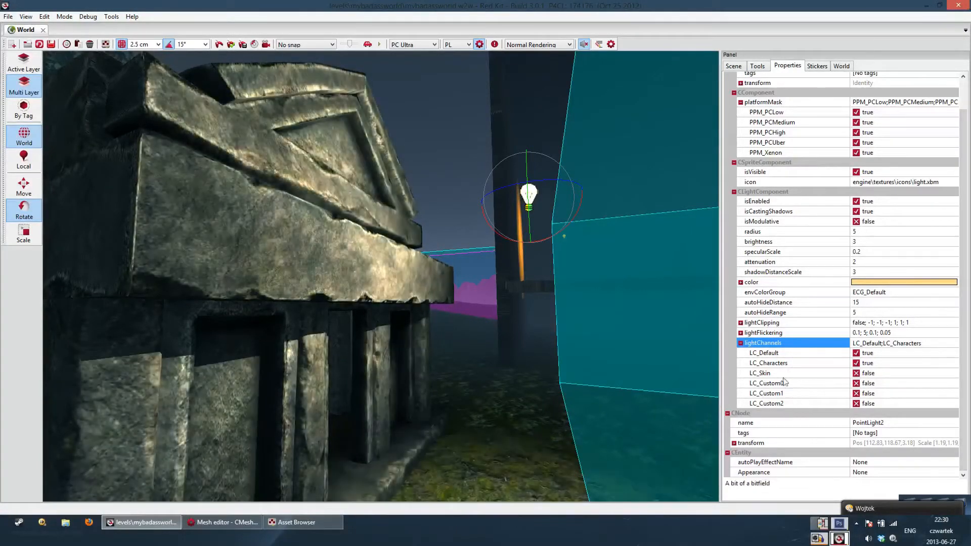
right_drag(506, 304, 412, 348)
drag(413, 348, 434, 329)
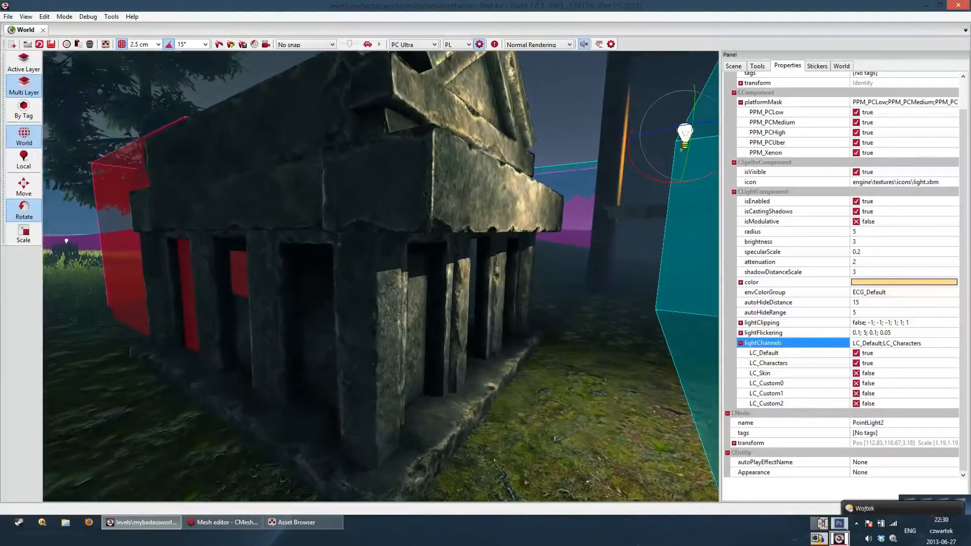
Turn off LC_Default and LC_Characters on the building's point light and enable LC_Custom0 instead.
click(858, 355)
click(856, 353)
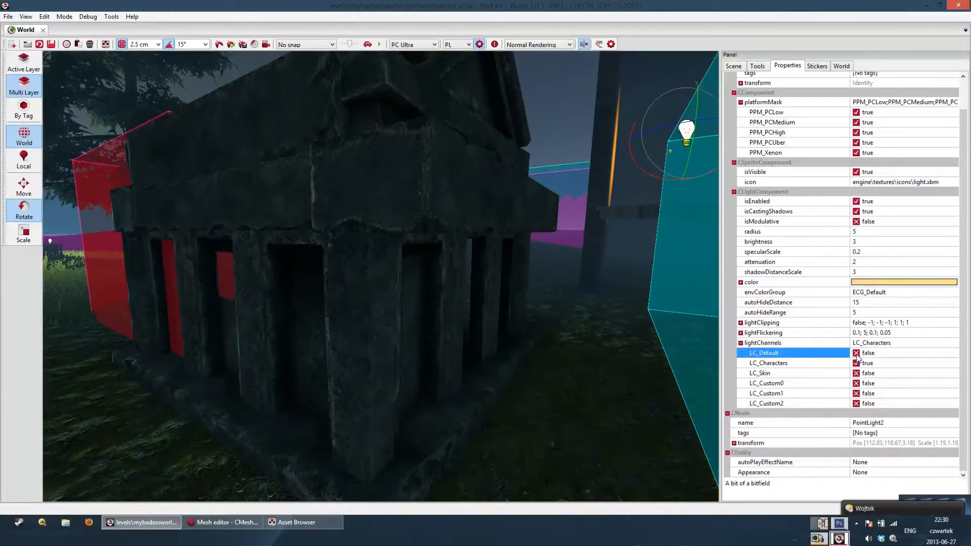
click(857, 364)
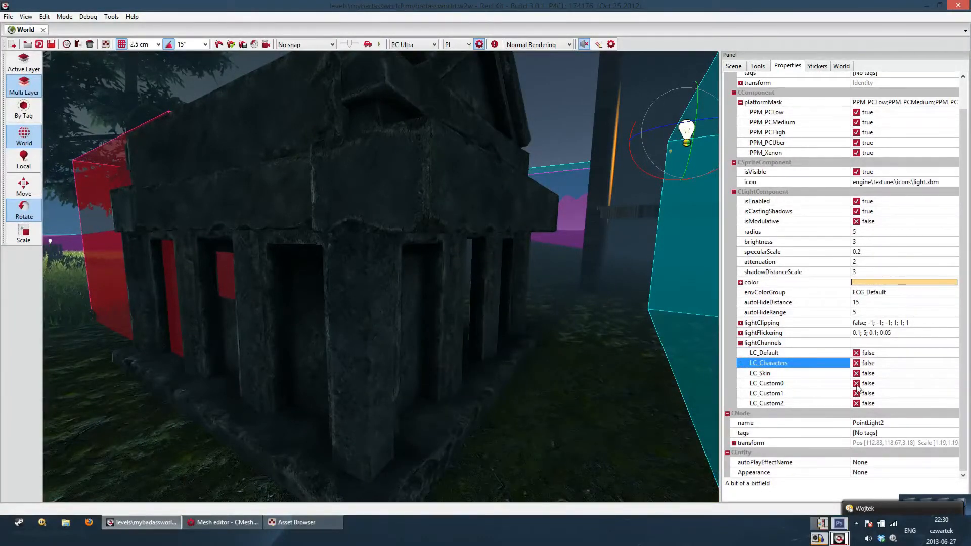
click(856, 384)
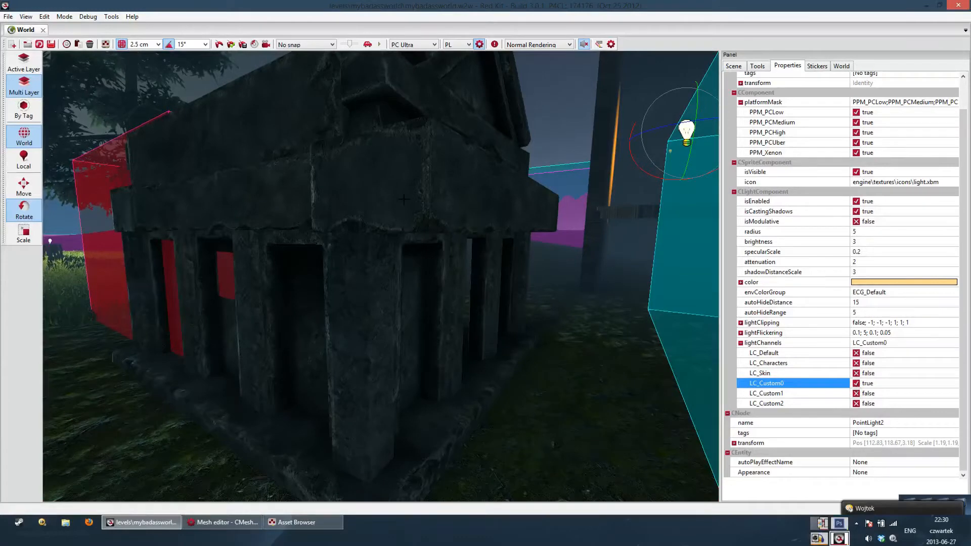
Enable the LC_Custom0 light channel on the stone building mesh and inspect the lighting from several angles.
click(404, 199)
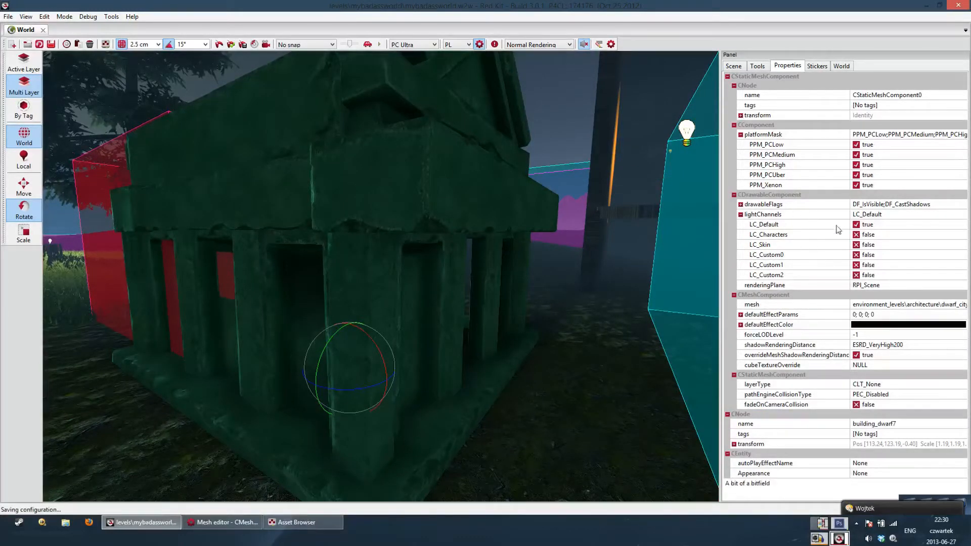
click(859, 255)
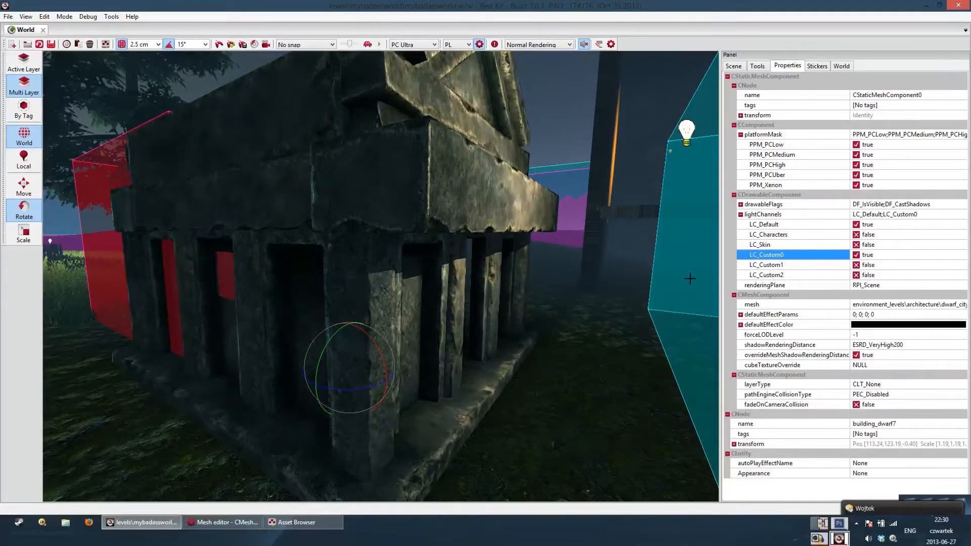
right_drag(586, 287, 632, 258)
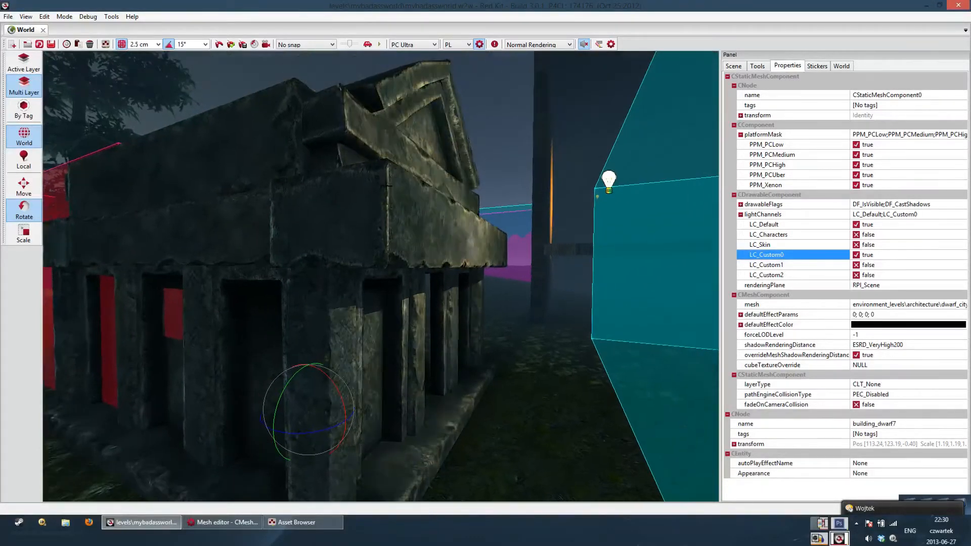
right_drag(398, 234, 405, 238)
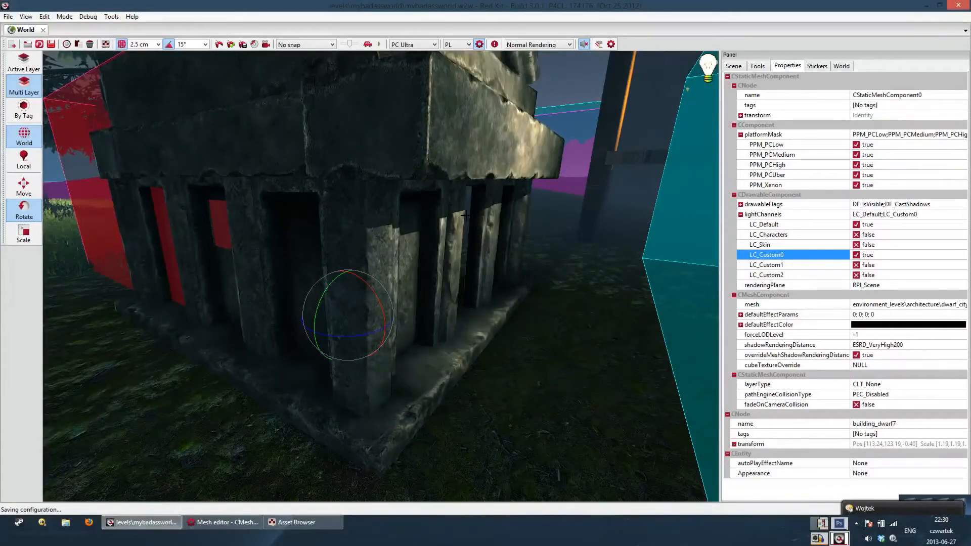
right_drag(645, 187, 662, 188)
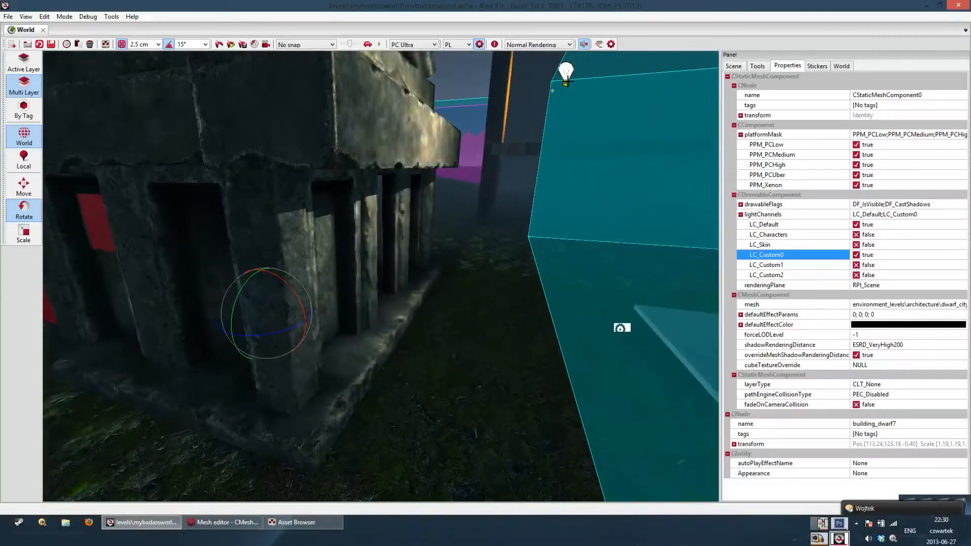
Reselect the building's point light and collapse its lightChannels list.
click(565, 73)
scroll(809, 334, down, 1)
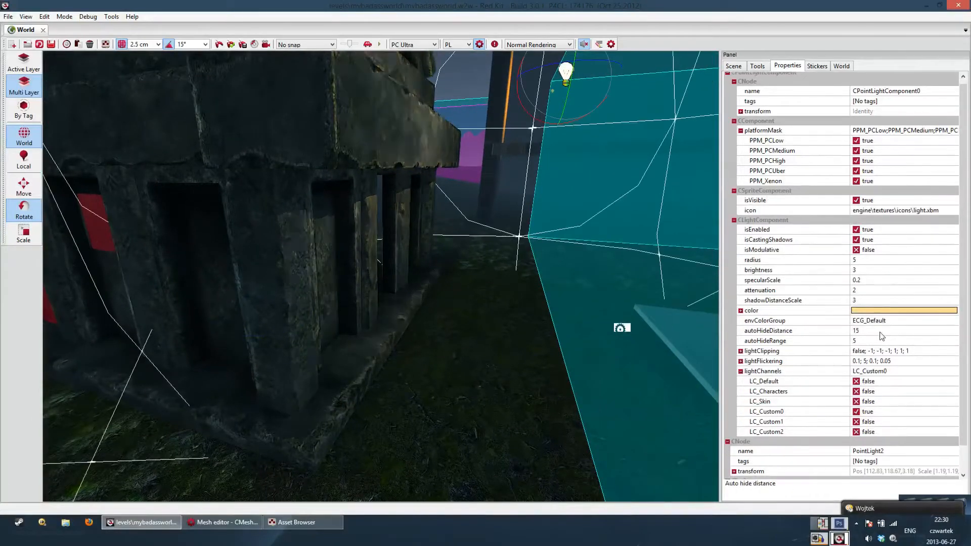
click(740, 364)
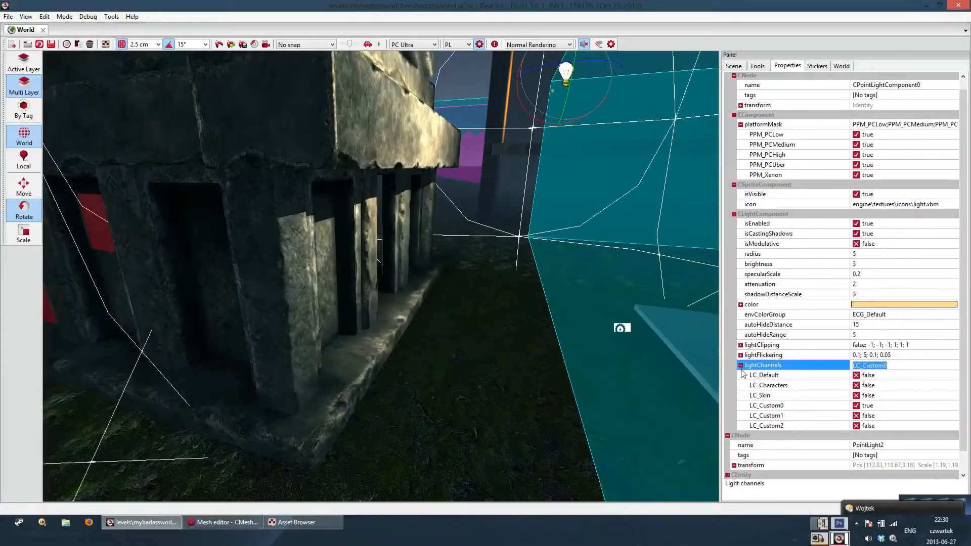
click(740, 365)
Go into the carved stone room, select the orange spot light and view its light up close.
right_drag(526, 284, 571, 258)
right_drag(153, 257, 444, 216)
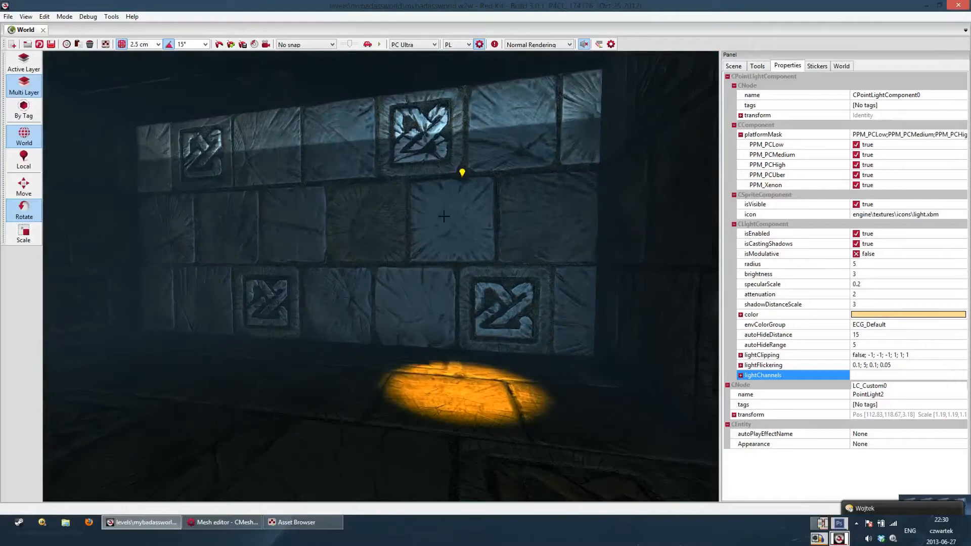
click(462, 172)
right_drag(462, 173, 508, 202)
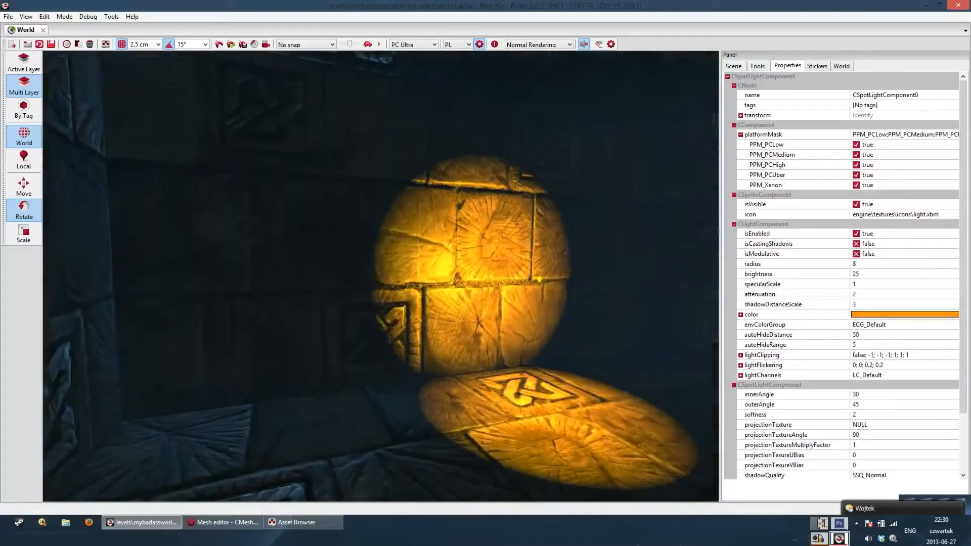
right_drag(582, 281, 573, 283)
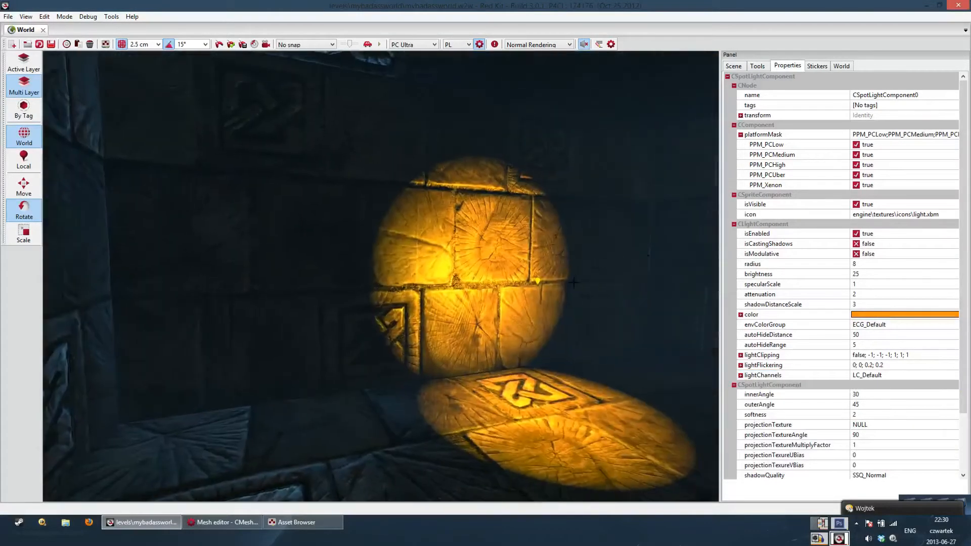
Set the radius of the orange point light in the stone room to 15.
click(543, 278)
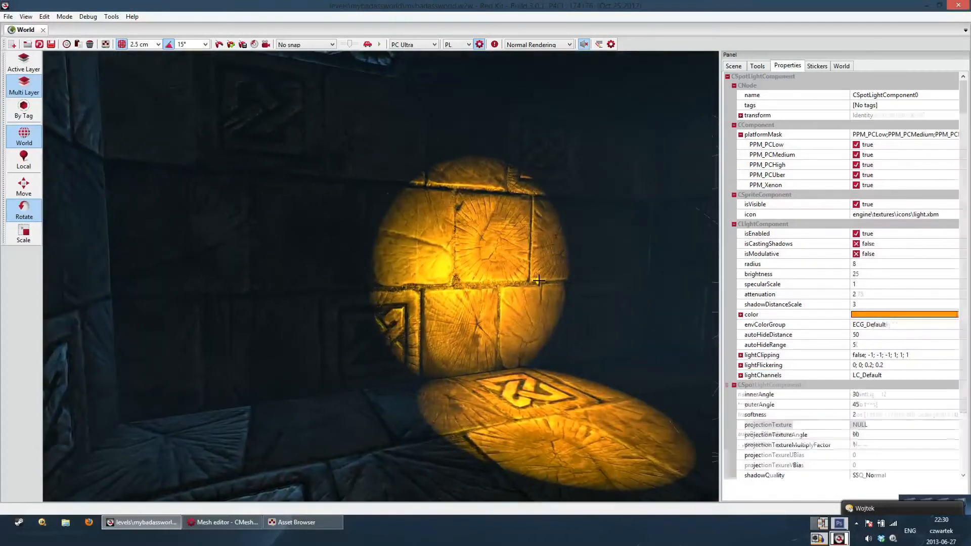
click(862, 264)
text(15)
key(Return)
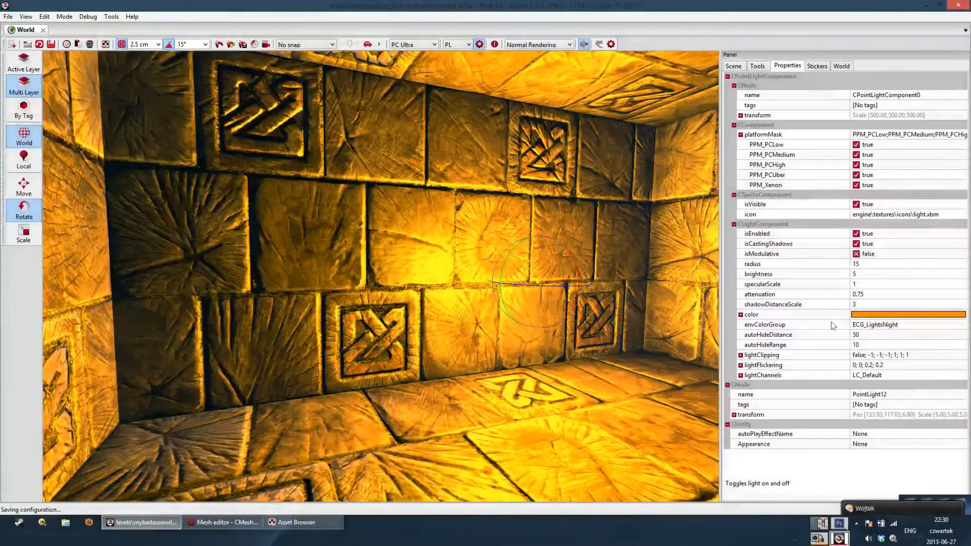
Select the spot light in the stone room and examine its cone from above the floor and below.
right_drag(457, 206, 421, 201)
click(439, 201)
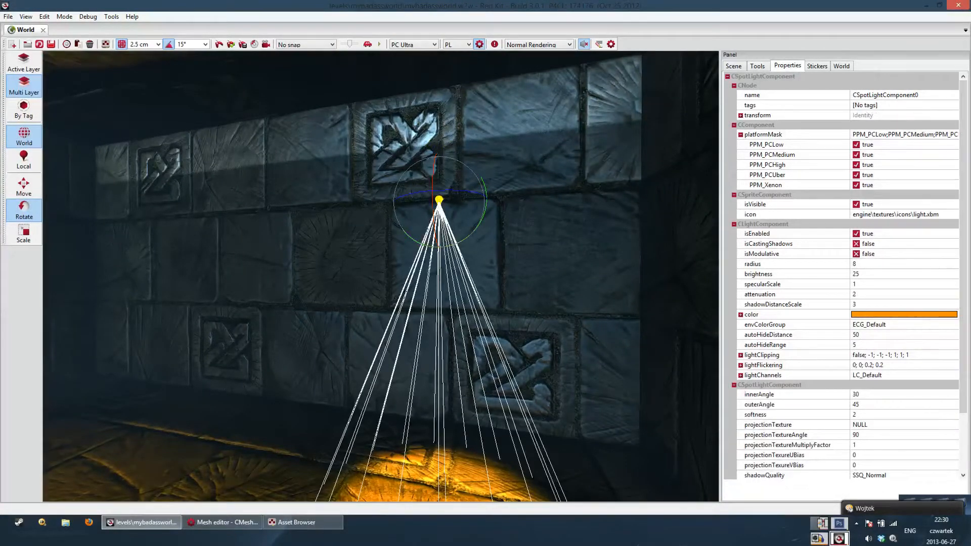
right_drag(439, 243, 444, 213)
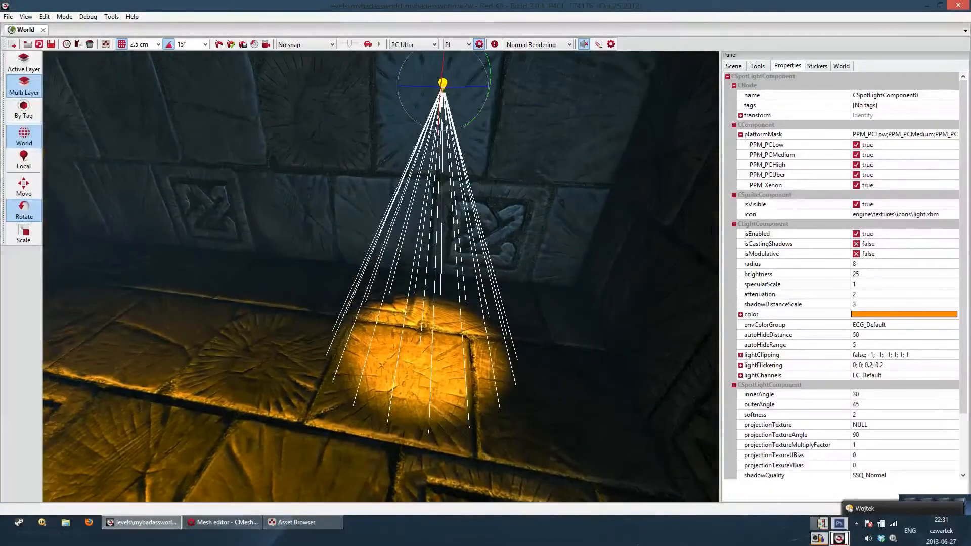
right_drag(505, 267, 535, 288)
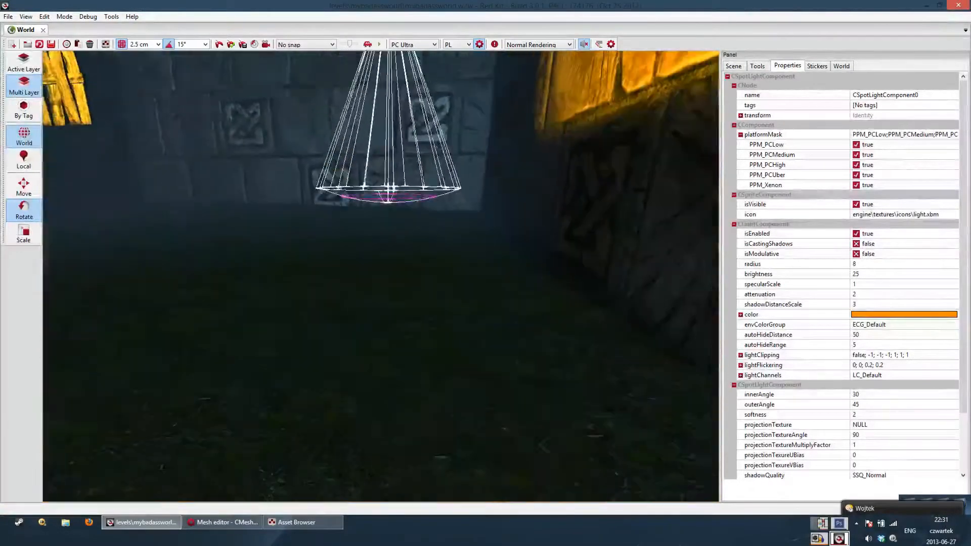
Try a radius of 8.55 on the spot light and check how far its beam reaches in the room.
drag(889, 264, 885, 245)
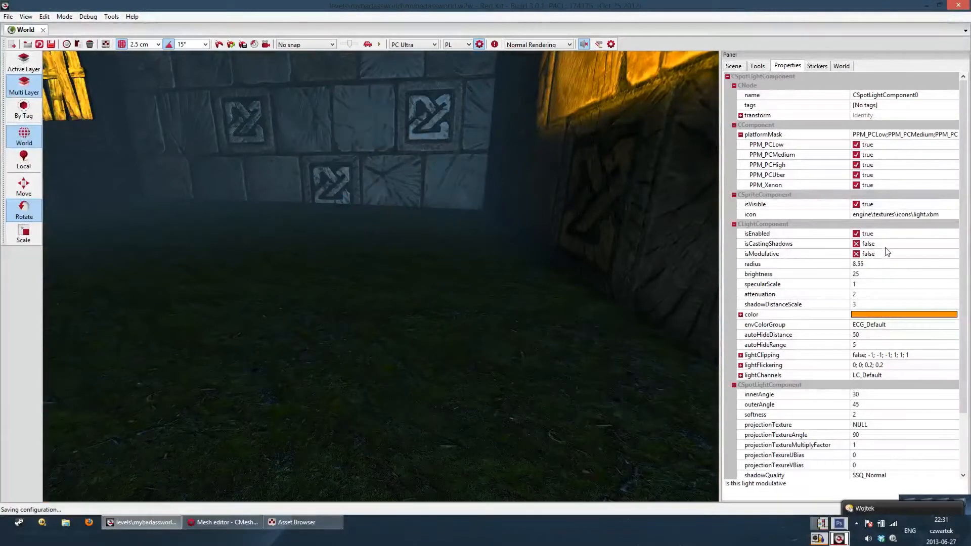
right_drag(658, 268, 650, 208)
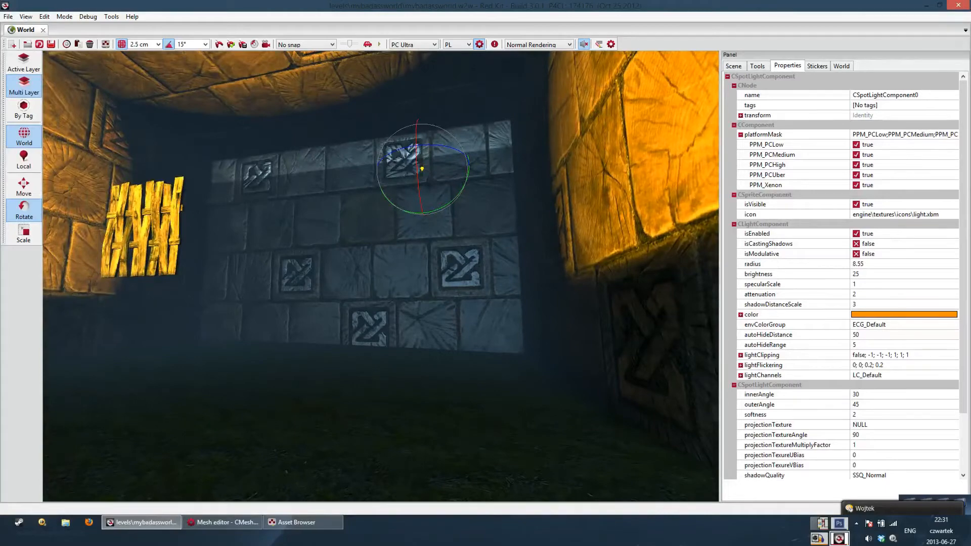
right_drag(533, 353, 532, 313)
right_drag(586, 327, 574, 377)
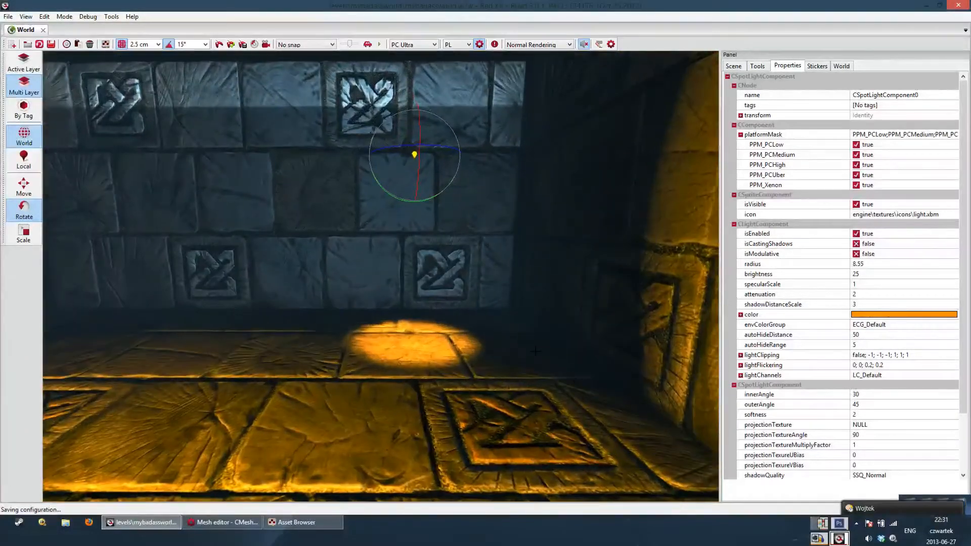
right_drag(535, 350, 528, 350)
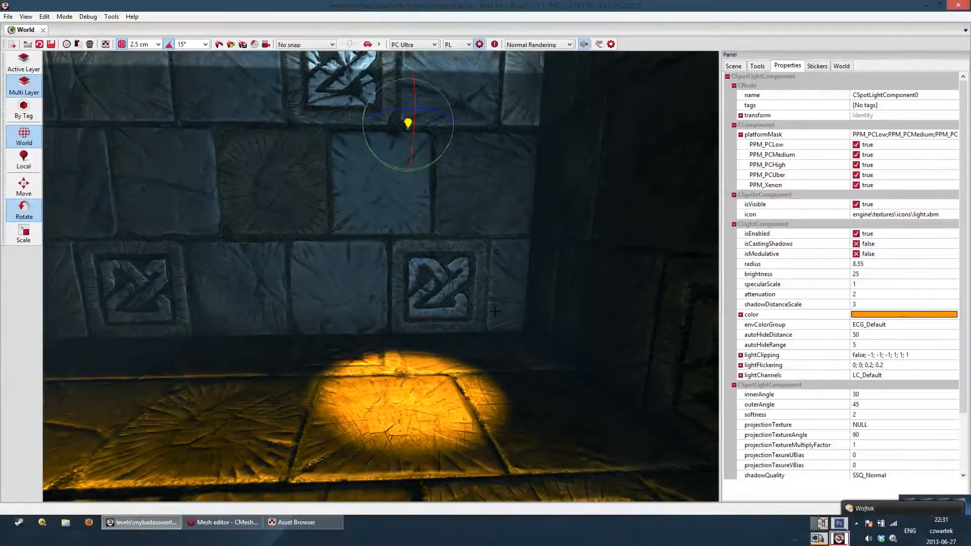
right_drag(495, 311, 476, 299)
Set the spot light's radius to 15.
click(496, 307)
click(418, 214)
click(880, 265)
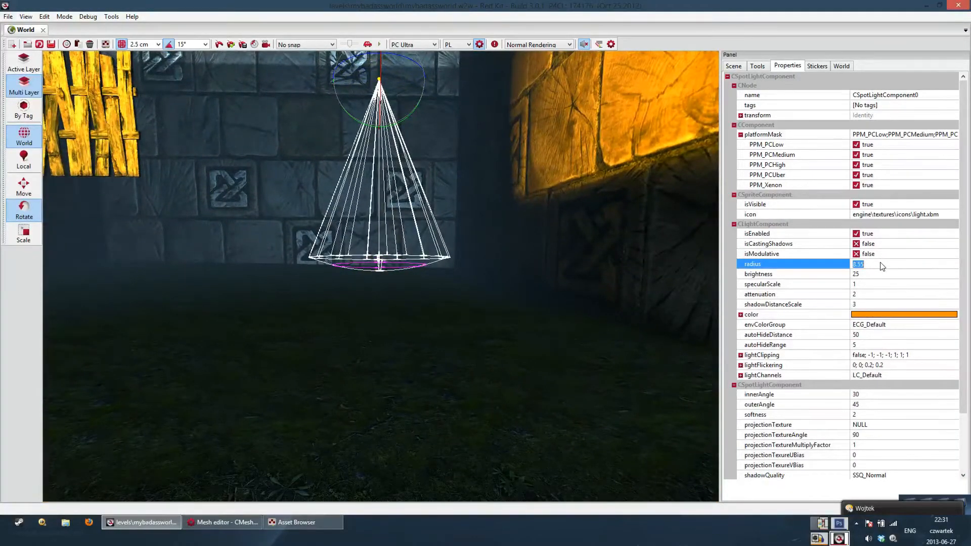
text(15)
key(Return)
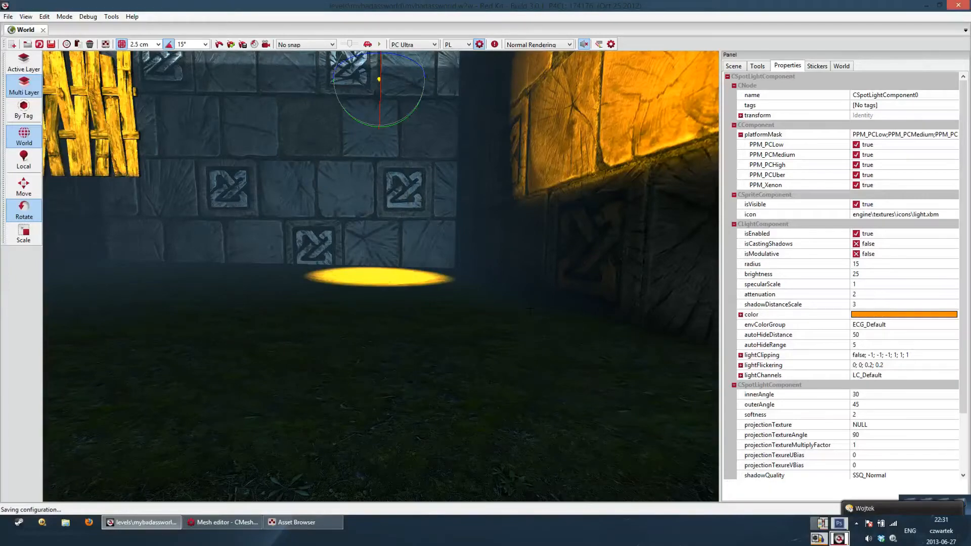
Select the spot light in the stone room and review its cone and its spot-light-specific properties.
right_drag(530, 311, 592, 326)
click(461, 307)
click(447, 213)
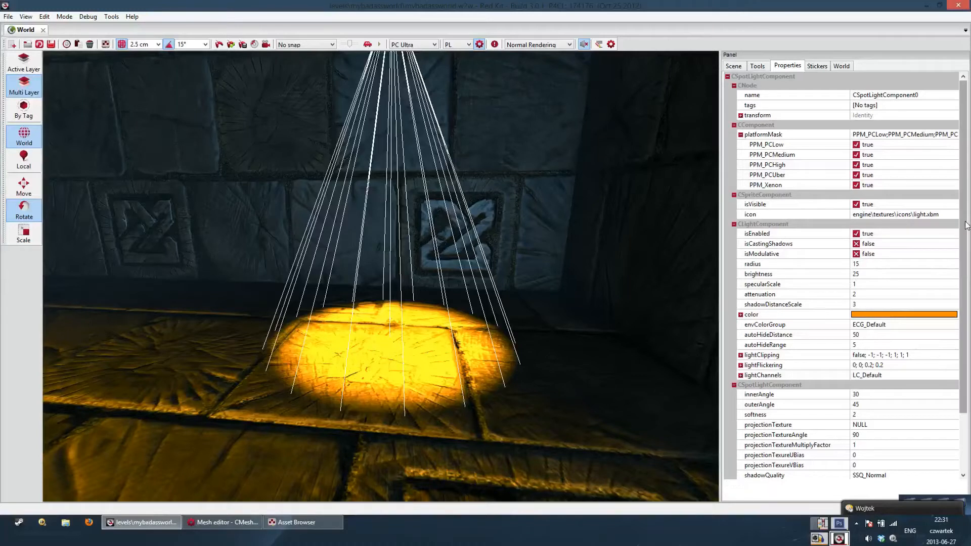
scroll(860, 286, down, 2)
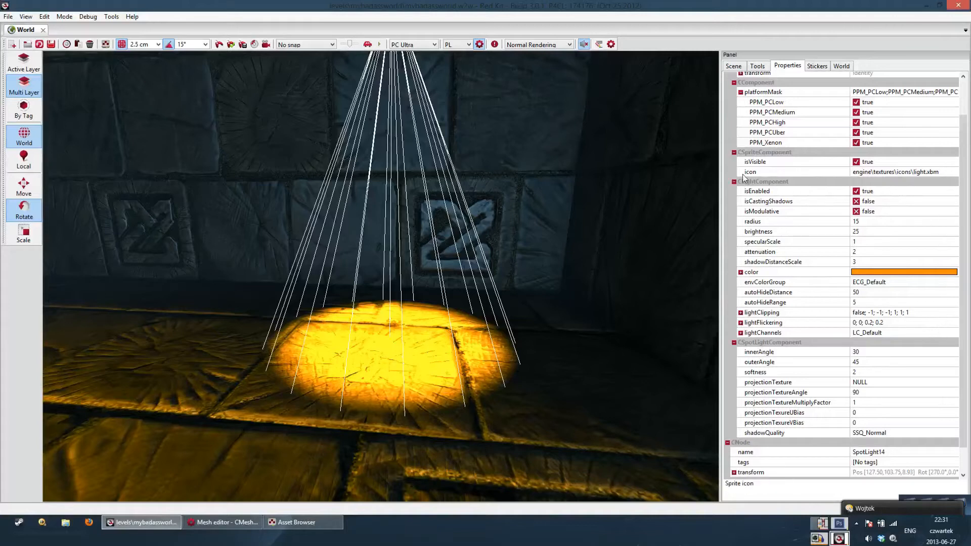
scroll(864, 324, down, 1)
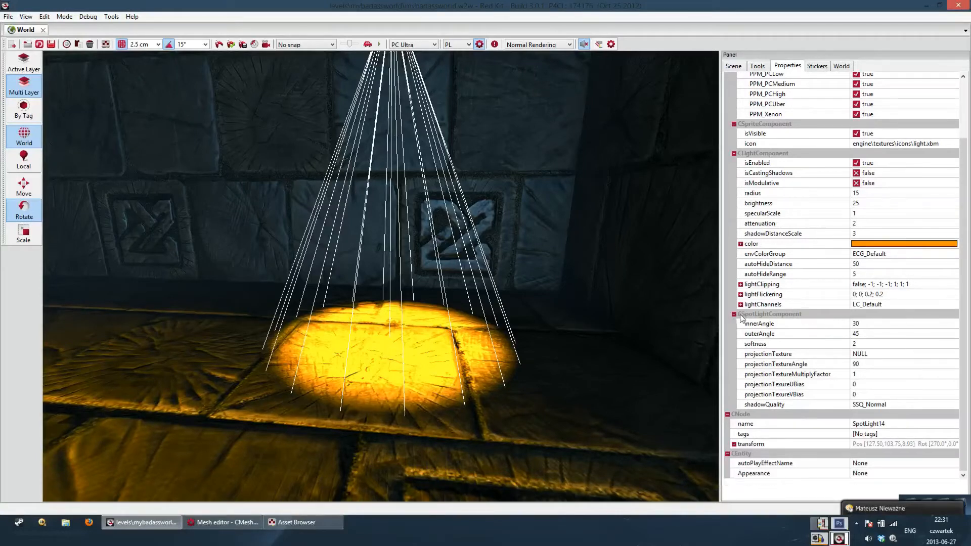
right_drag(505, 303, 498, 347)
Try inner angles of 15 and 0 on the spot light.
click(862, 324)
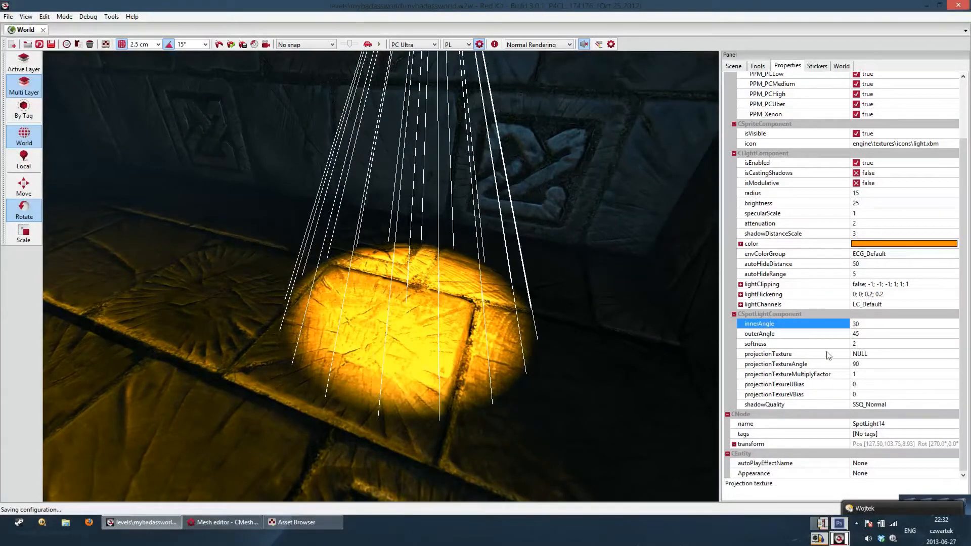
click(885, 333)
click(875, 324)
text(15)
key(Return)
click(875, 324)
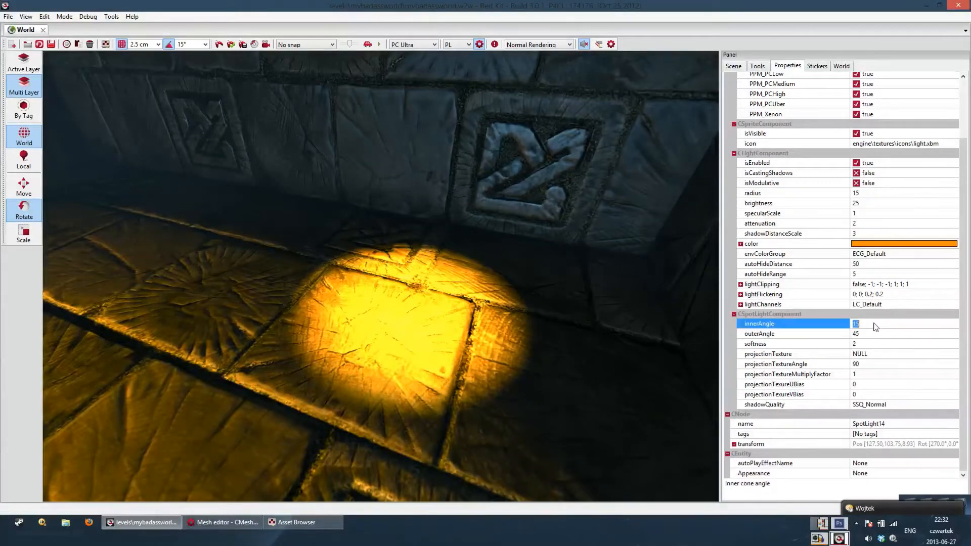
text(5)
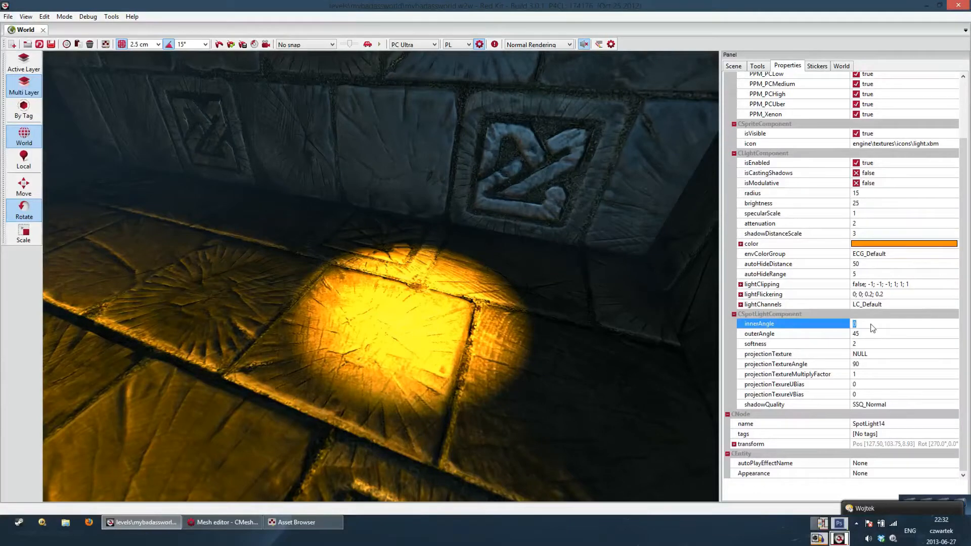
Try softness values of 1 and 5 on the spot light.
click(863, 346)
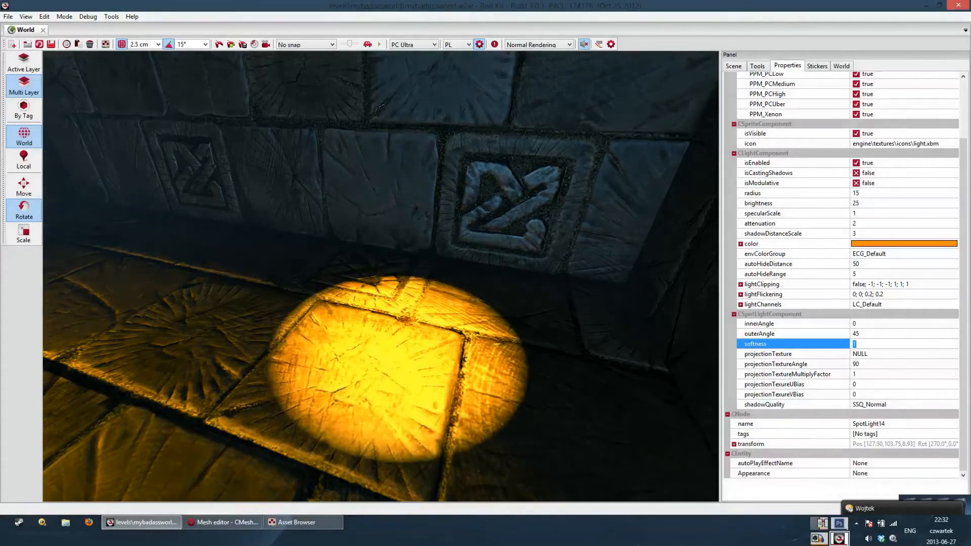
text(5)
key(Return)
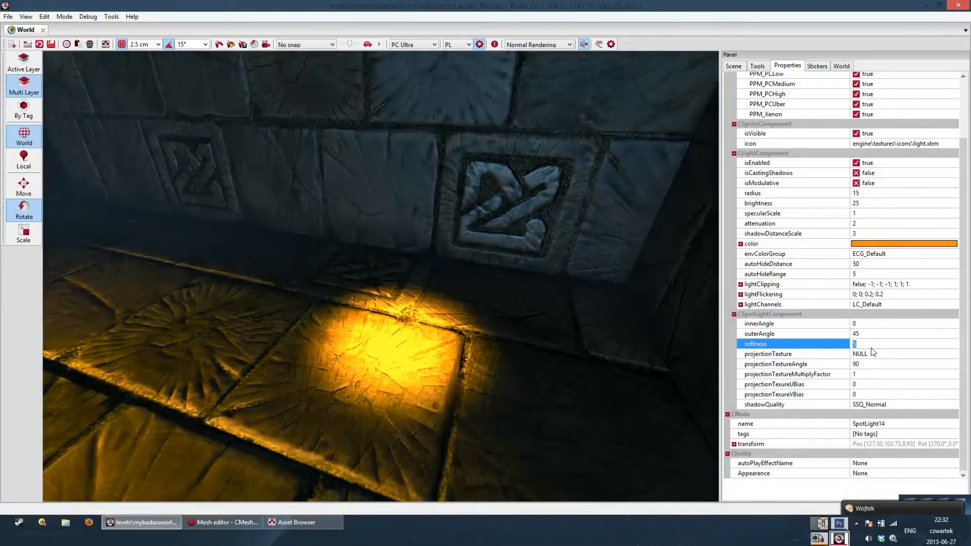
Set the spot light's inner angle to 30 and check the lit circle on the floor.
click(862, 324)
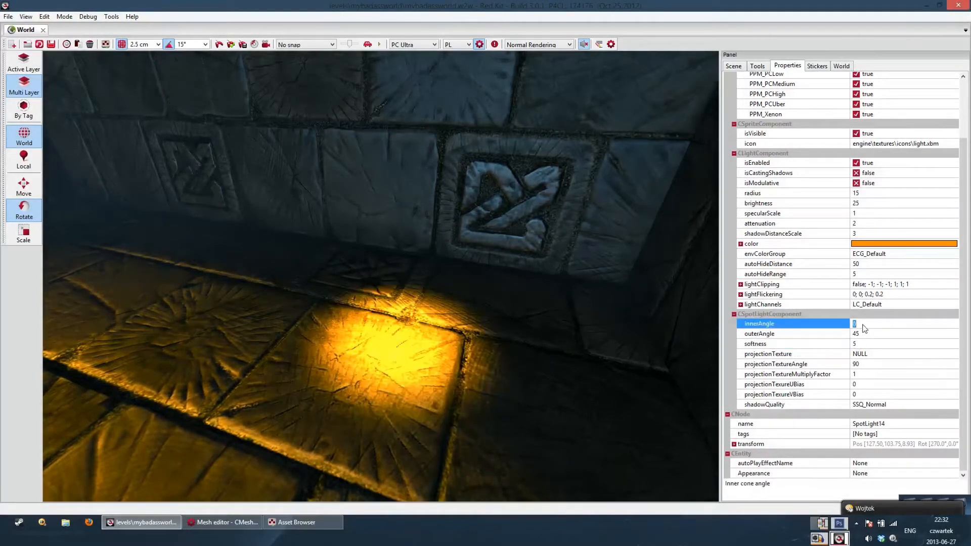
text(15)
key(Return)
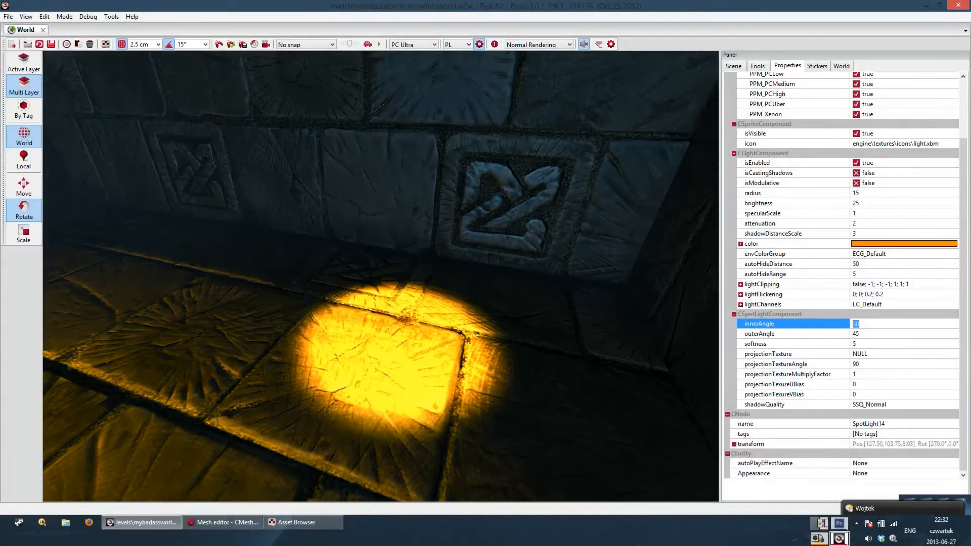
drag(506, 283, 505, 354)
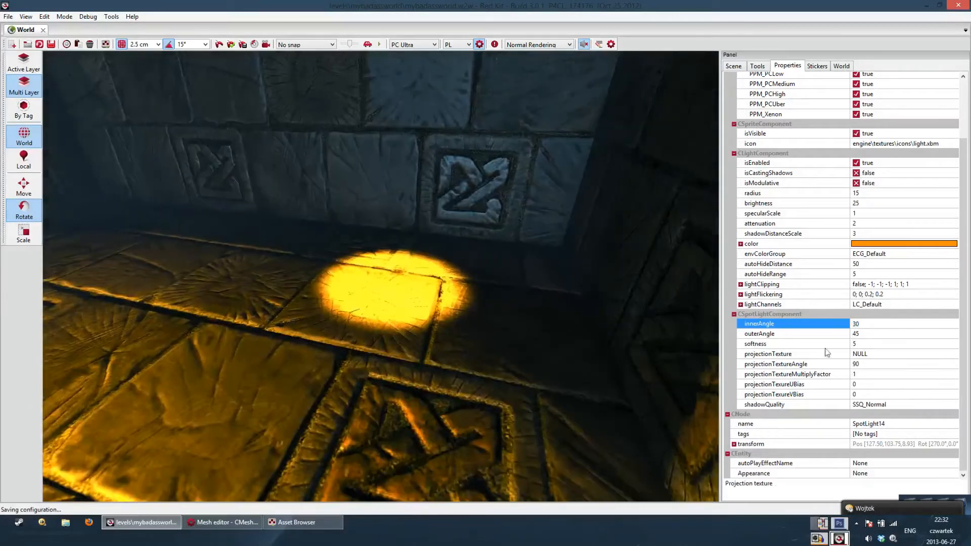
Reselect the spot light and set its outer angle to 90.
click(861, 337)
right_drag(536, 374, 518, 341)
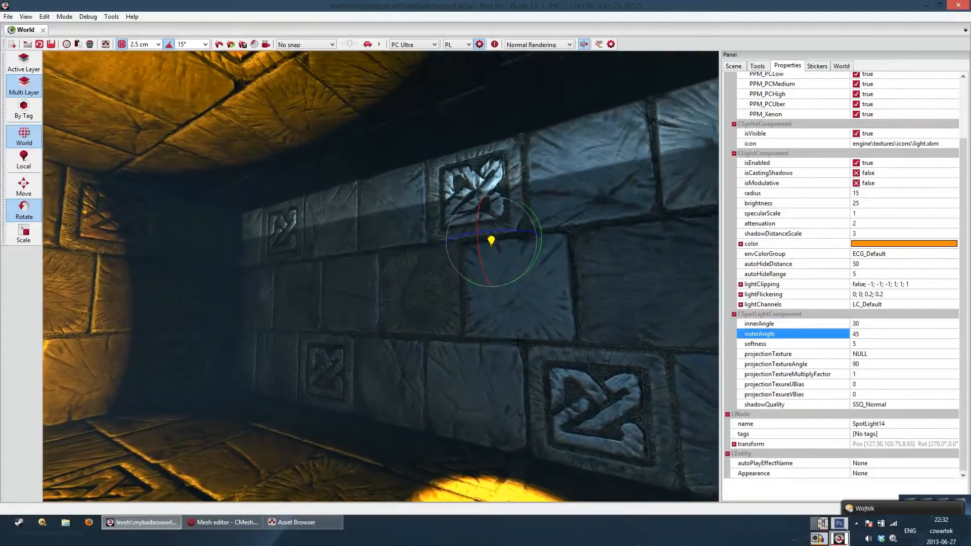
click(566, 301)
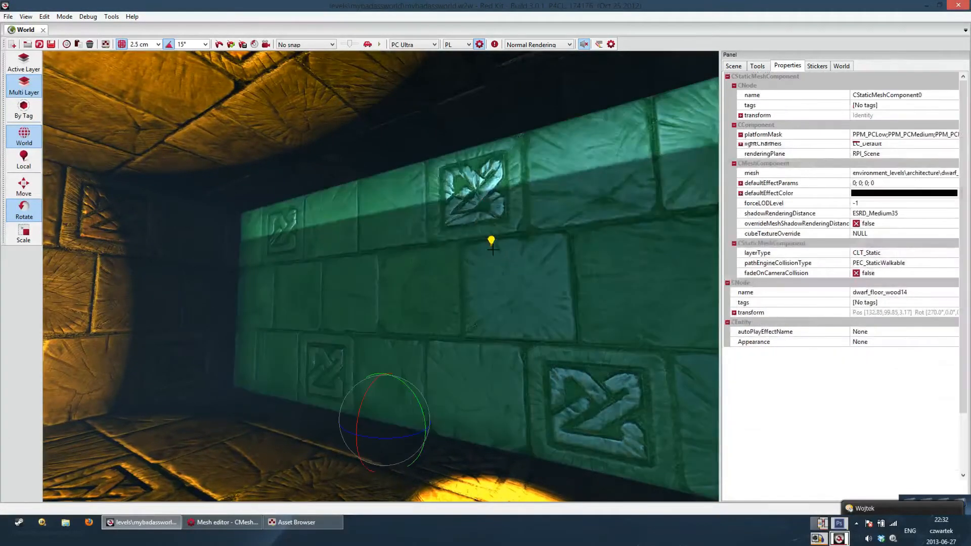
click(491, 241)
right_drag(491, 241, 515, 313)
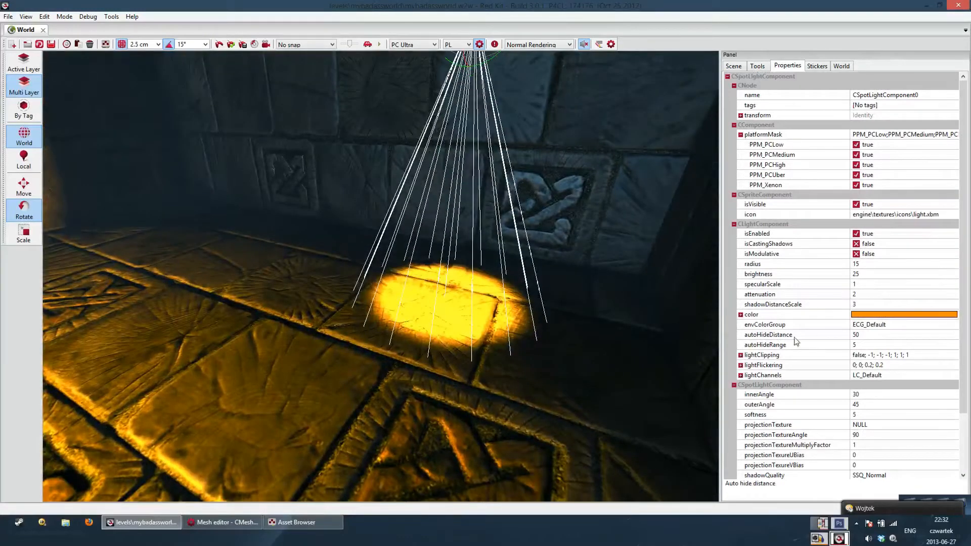
click(867, 405)
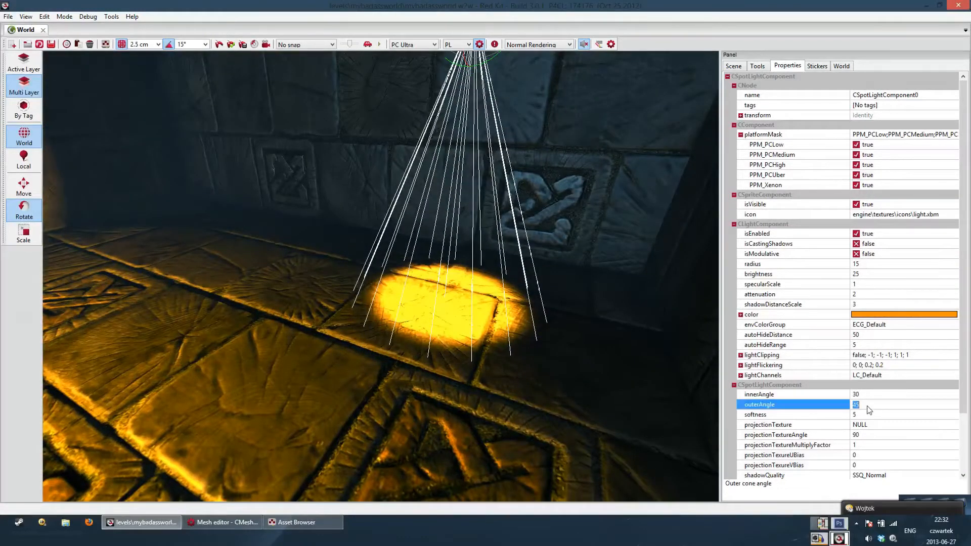
key(Return)
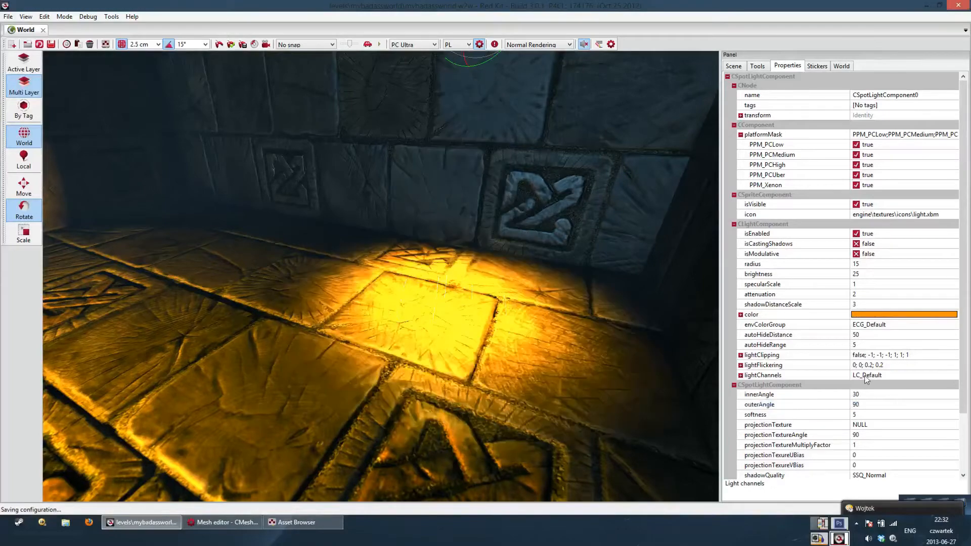
Select the spot light by its marker near the wall and examine the spread of its cone.
right_drag(510, 279, 455, 280)
click(490, 234)
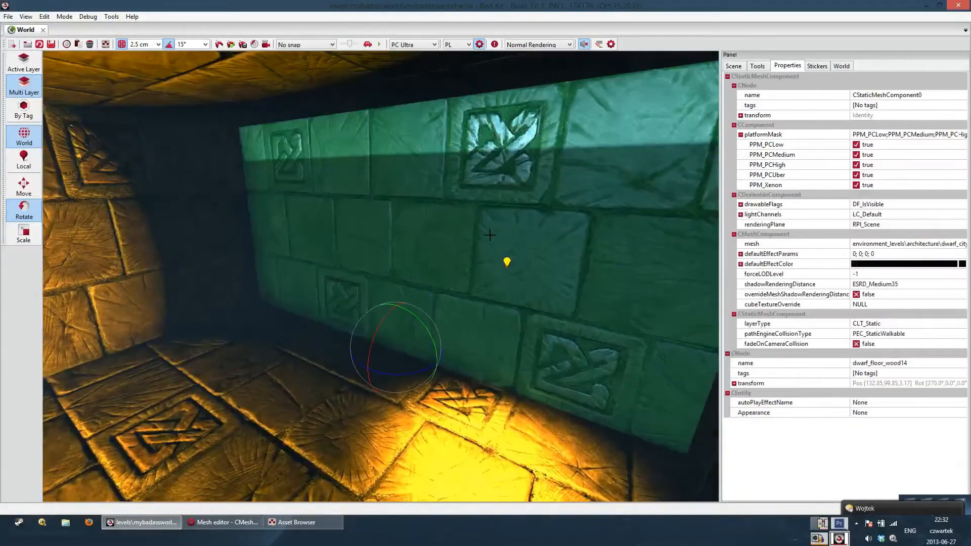
click(506, 260)
right_drag(507, 260, 407, 290)
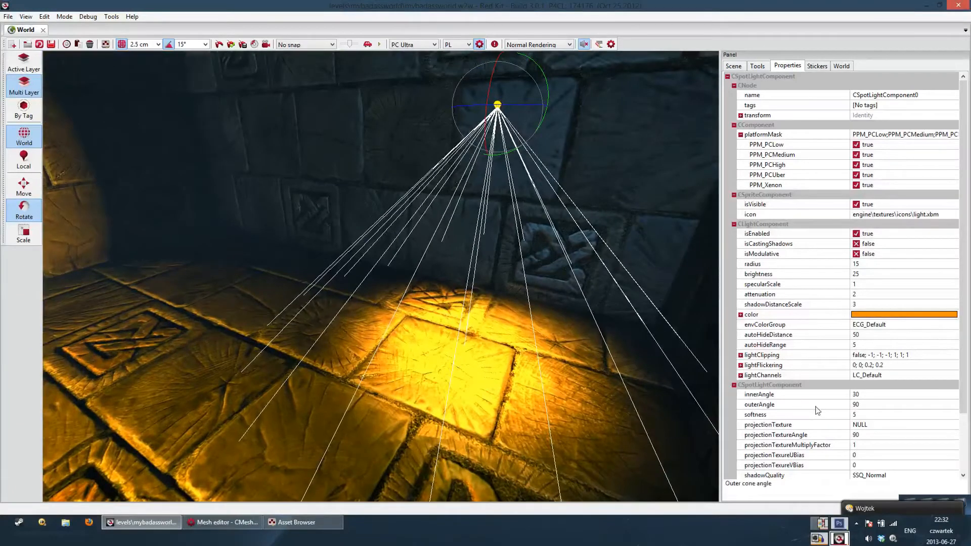
Try a softness of 1 on the spot light with the 90 outer angle.
click(884, 415)
right_drag(465, 345, 463, 346)
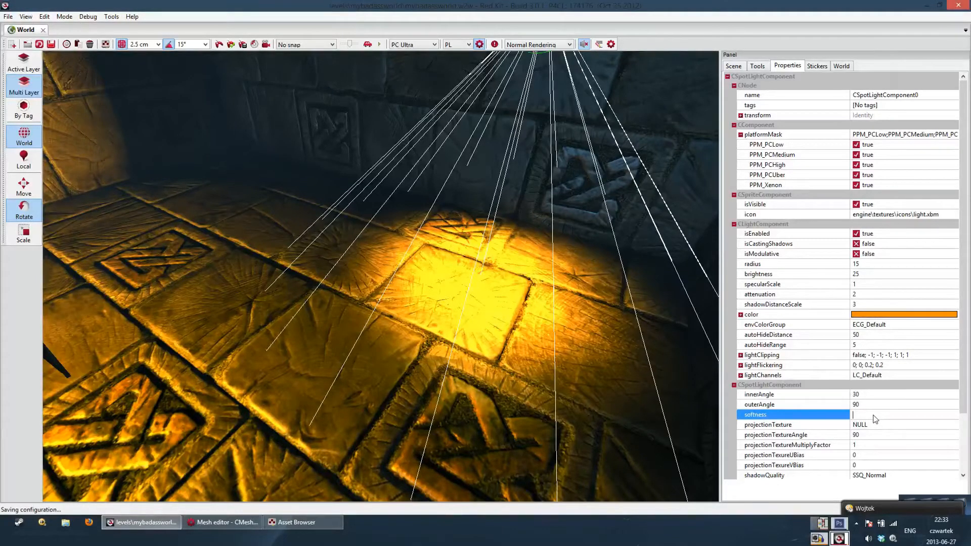
text(1)
key(Return)
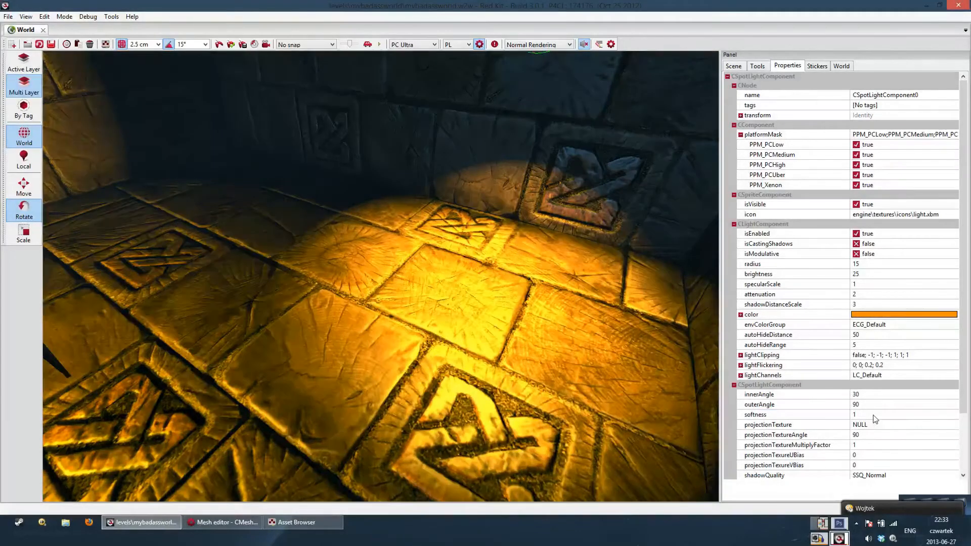
Set the spot light's softness to 0.2 and check the edge of the lit area on the floor and wall.
click(873, 415)
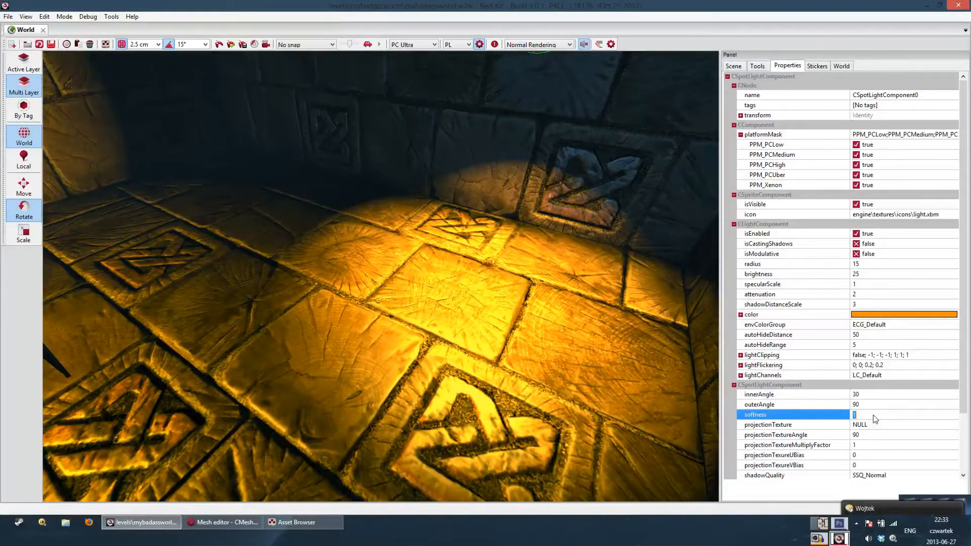
text(0.2)
key(Return)
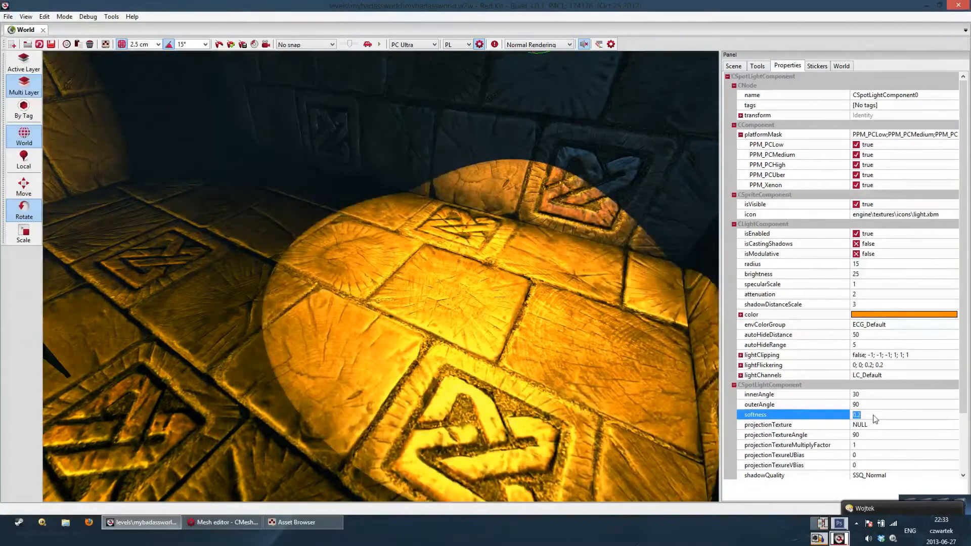
right_drag(552, 347, 594, 321)
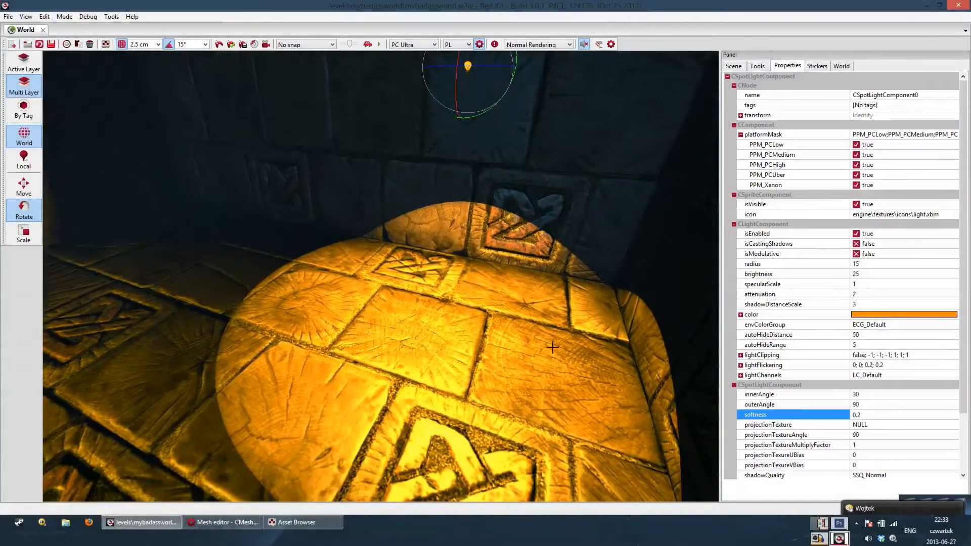
right_drag(541, 377, 528, 329)
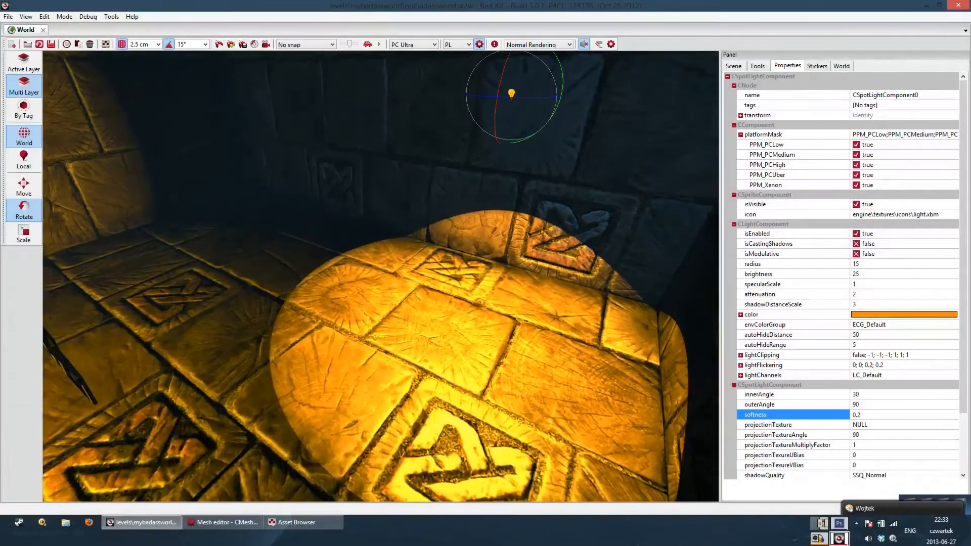
Pick the checker_h texture in the Asset Browser, assign it as the spot light's projection texture, and check the projected pattern.
scroll(826, 420, down, 3)
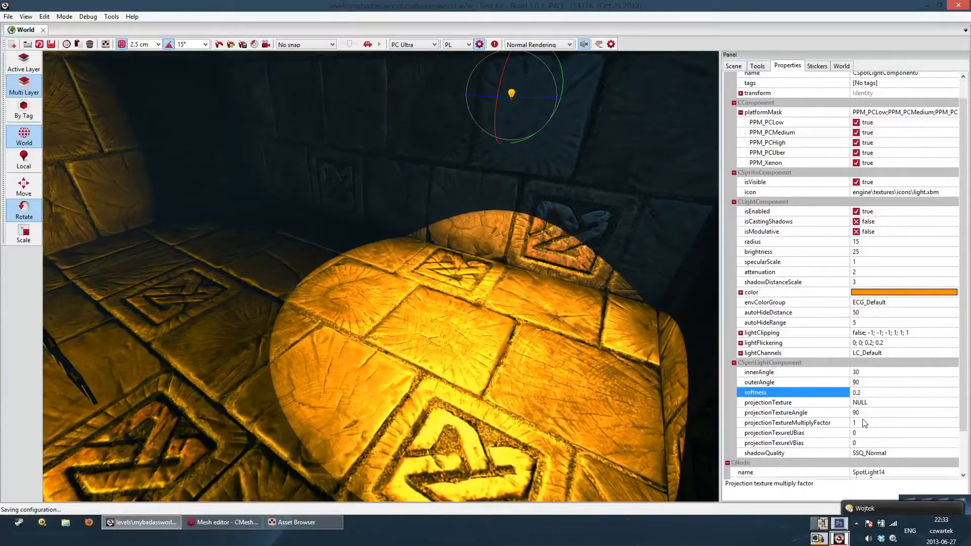
scroll(876, 413, down, 1)
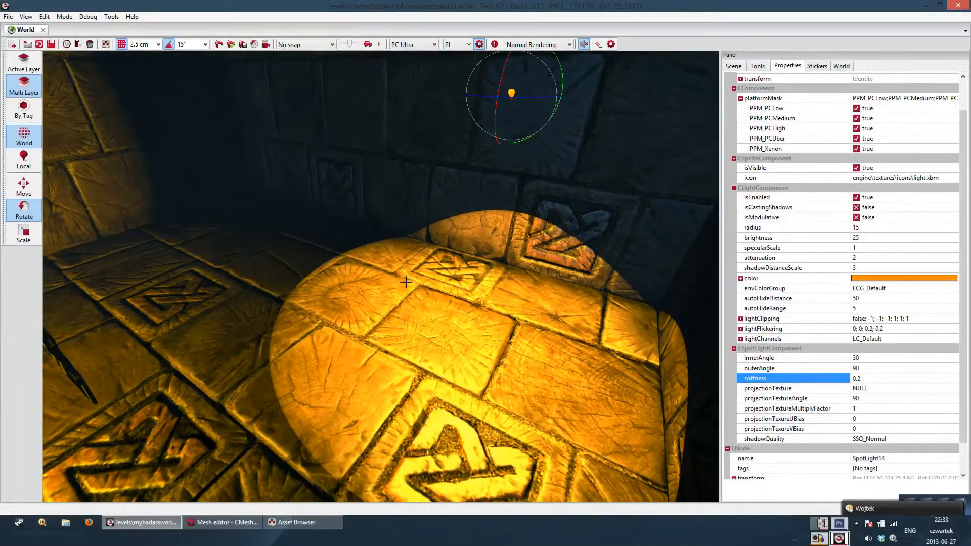
click(301, 523)
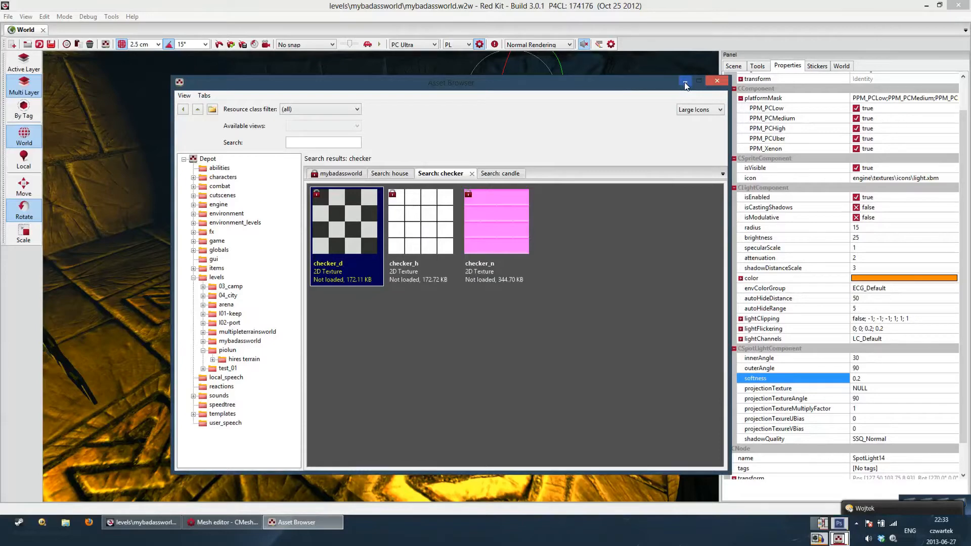
click(422, 228)
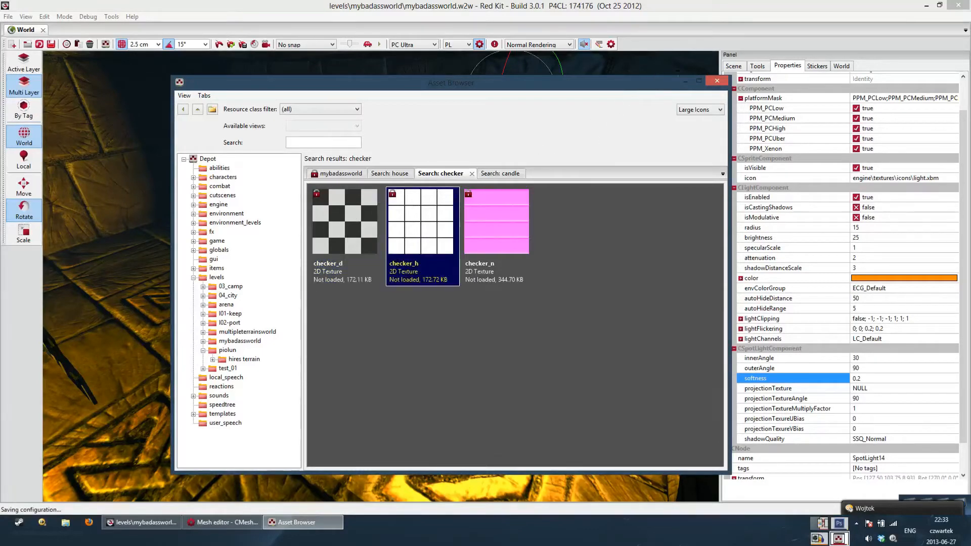
click(686, 82)
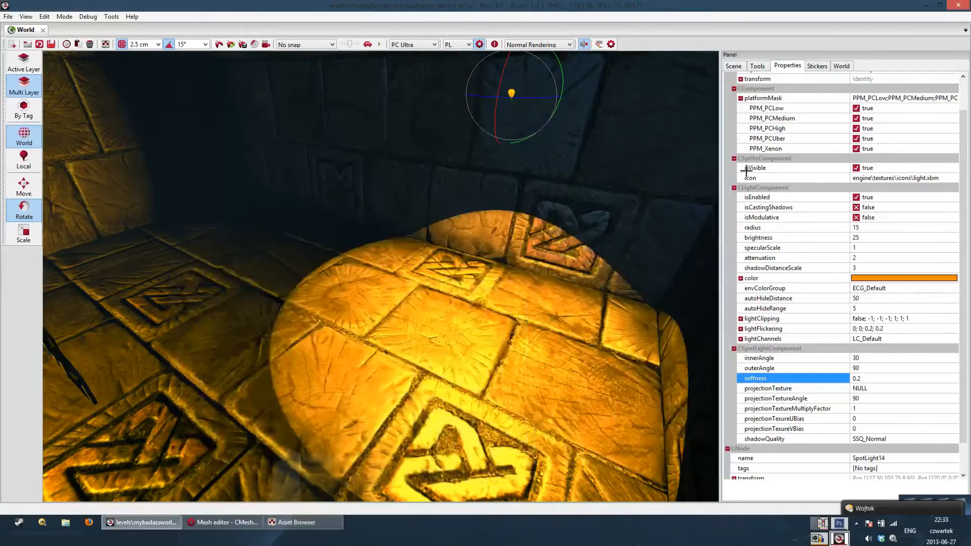
click(899, 388)
click(945, 388)
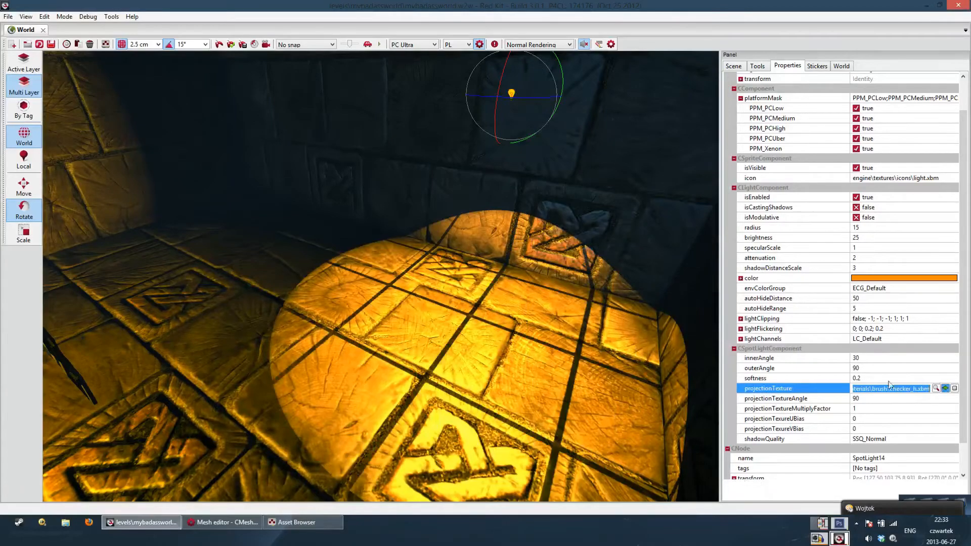
mouse_move(380, 276)
right_down()
mouse_move(420, 303)
mouse_move(399, 309)
mouse_move(394, 283)
mouse_move(354, 304)
mouse_move(362, 308)
mouse_move(369, 263)
mouse_move(339, 261)
mouse_move(399, 268)
mouse_move(319, 273)
mouse_move(392, 284)
right_up()
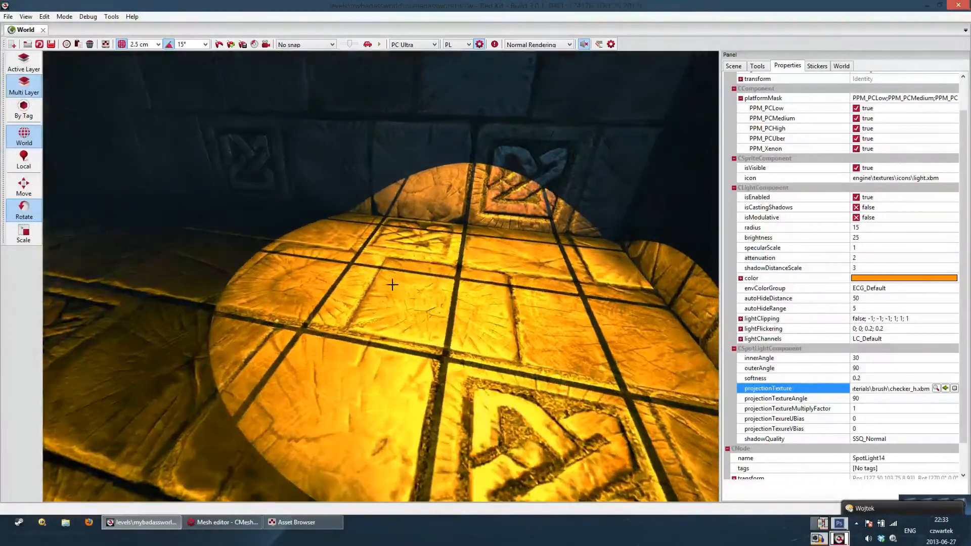
Set the spot light's projection texture angle to 5 and inspect the projected grid on the floor.
click(803, 399)
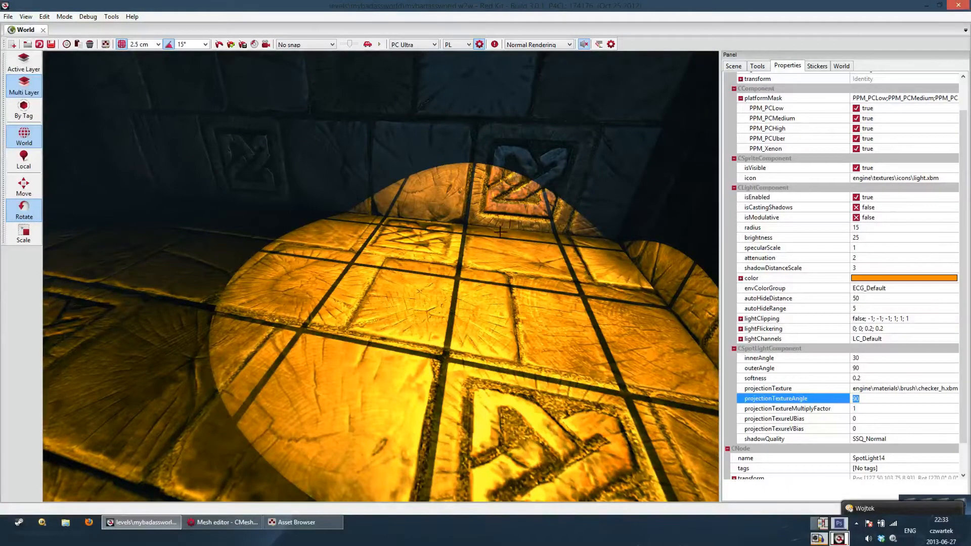
drag(578, 319, 575, 384)
drag(505, 303, 502, 234)
drag(579, 323, 579, 273)
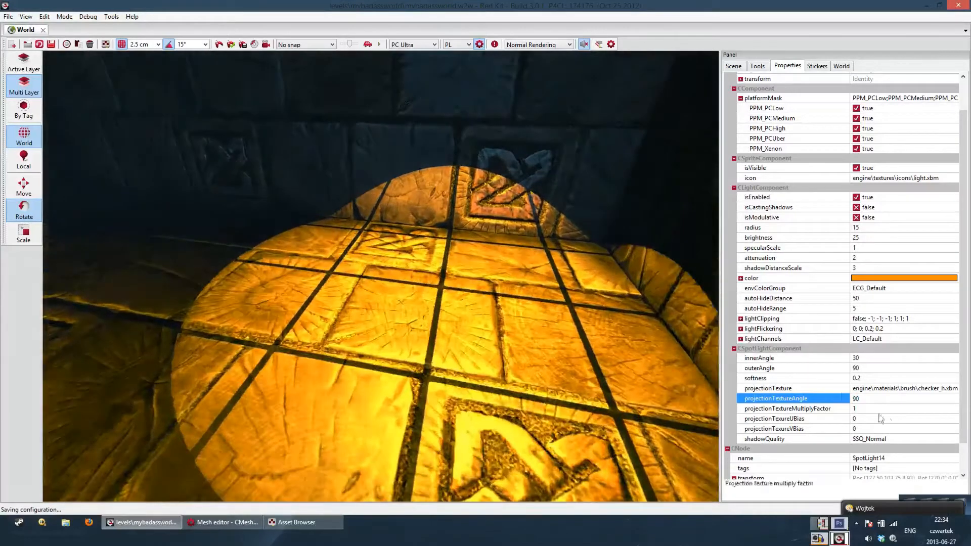
click(883, 401)
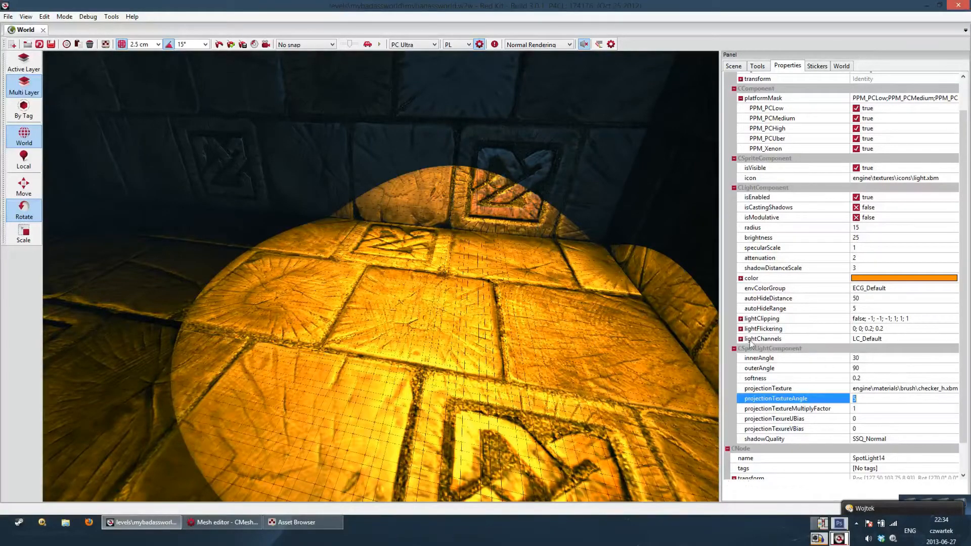
drag(594, 314, 589, 243)
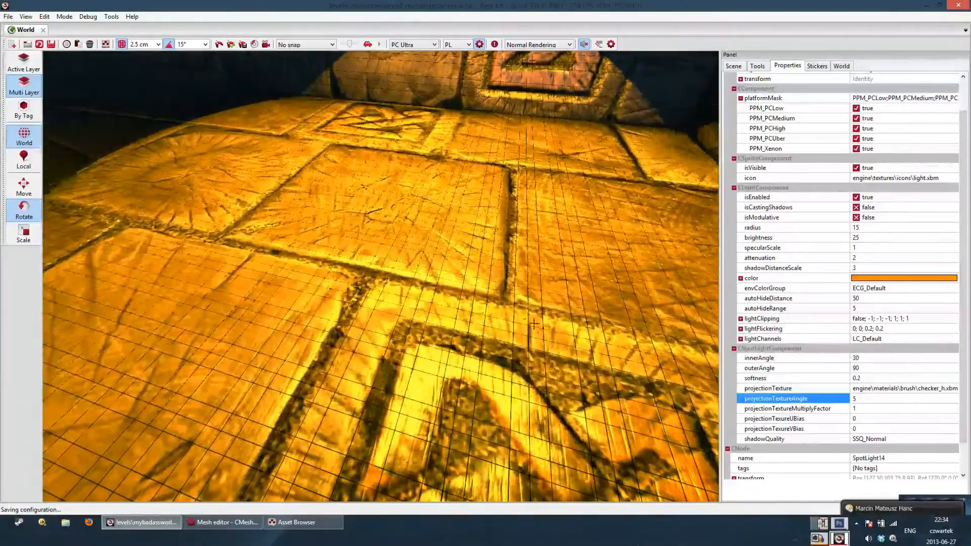
Set the spot light's projection texture angle to 50 and inspect the grid cast on the floor and wall.
drag(530, 317, 493, 283)
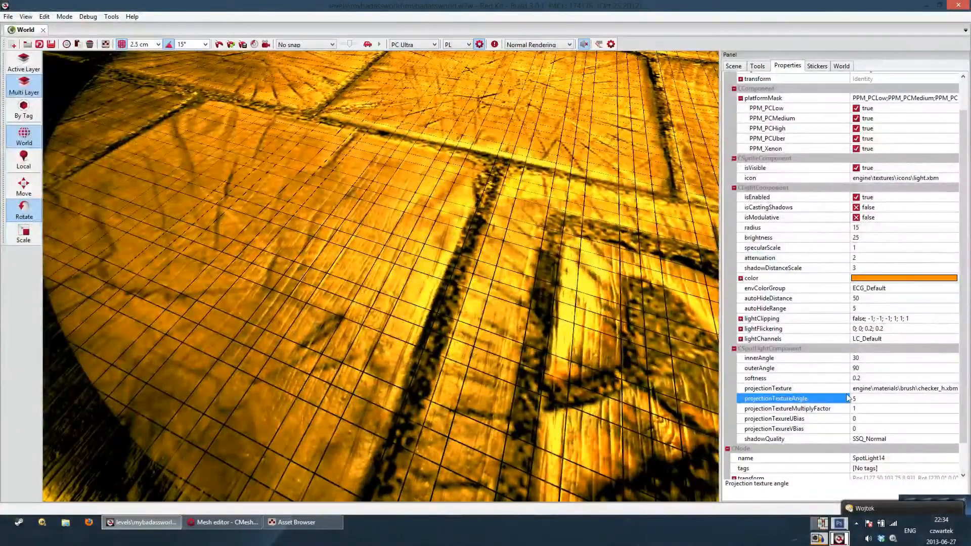
click(862, 400)
key(Return)
drag(571, 212, 569, 273)
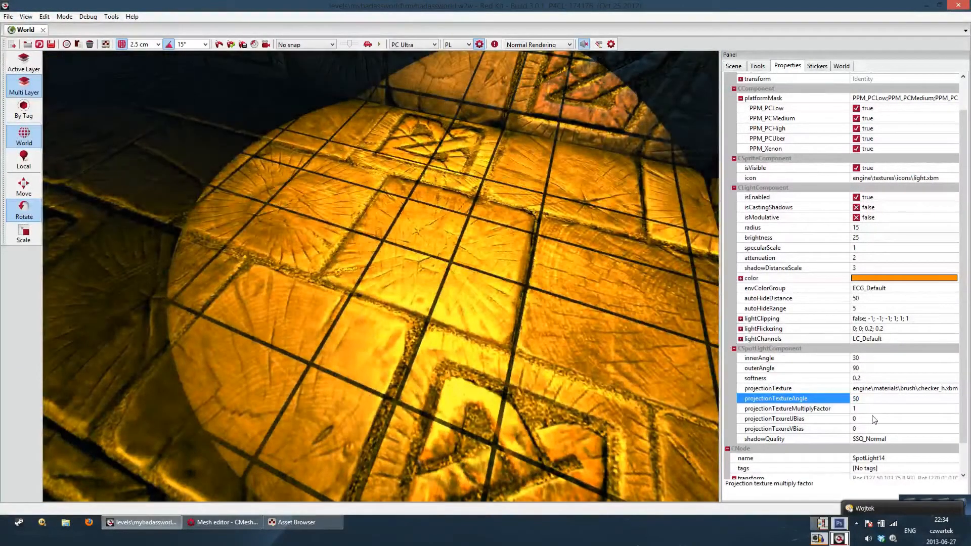
Try a projection texture angle of 15 on the spot light, raise it to 150, and look over the projected lines in the room.
click(877, 400)
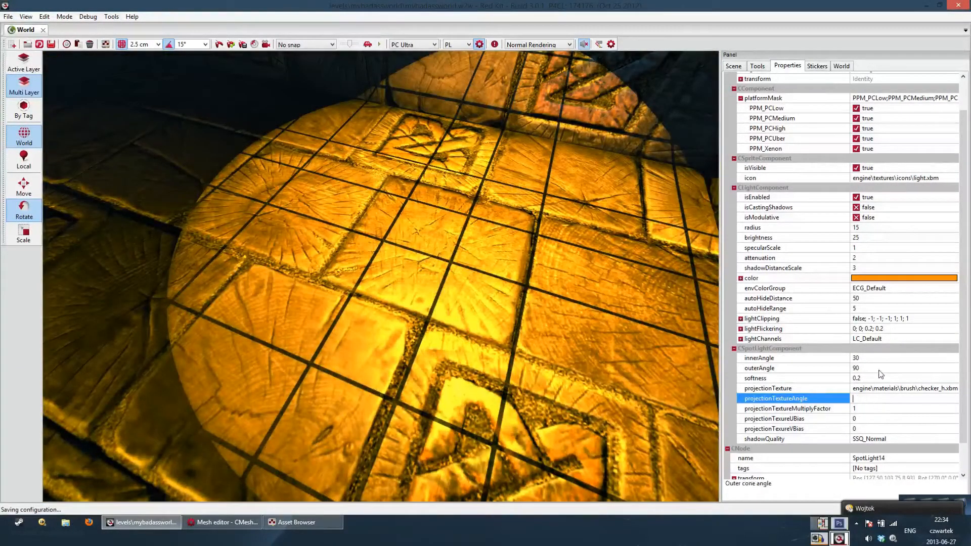
text(15)
key(Return)
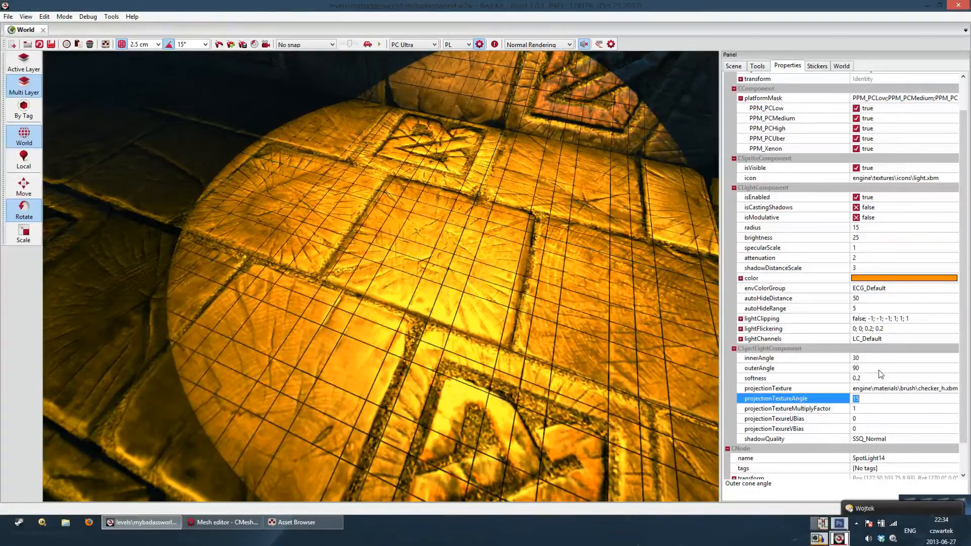
key(Return)
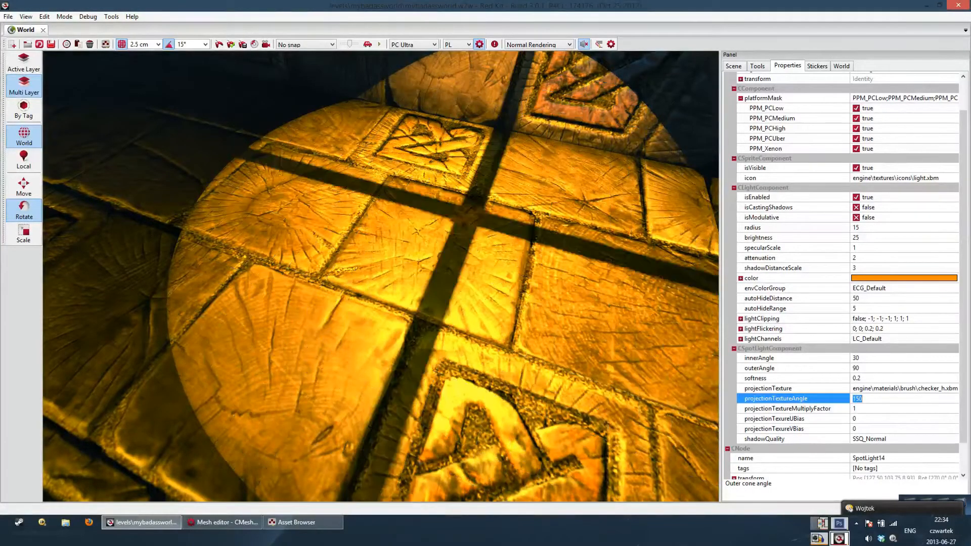
right_drag(502, 212, 498, 167)
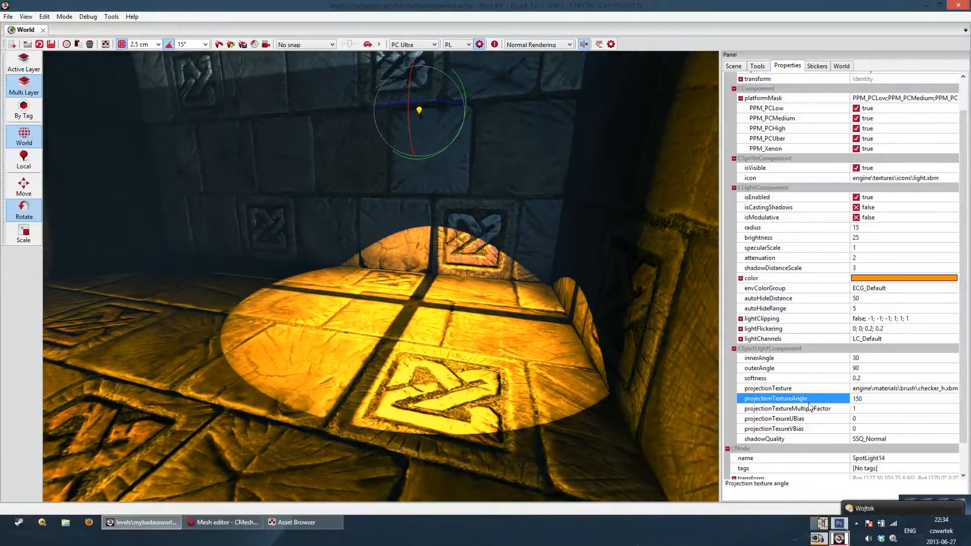
right_drag(506, 284, 526, 243)
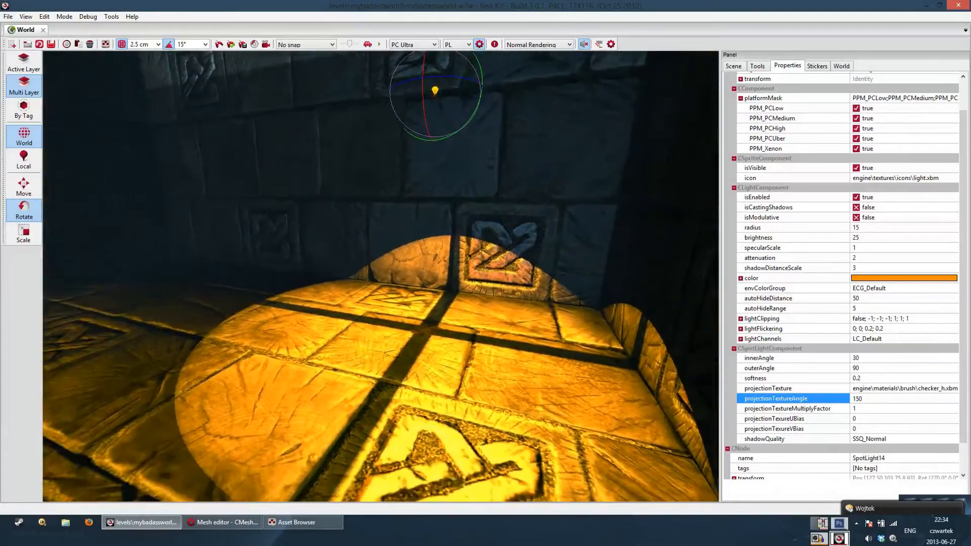
Select the spot light, rotate it about its vertical axis to 30°, and check how the projected cross turns on the floor.
click(545, 168)
click(435, 90)
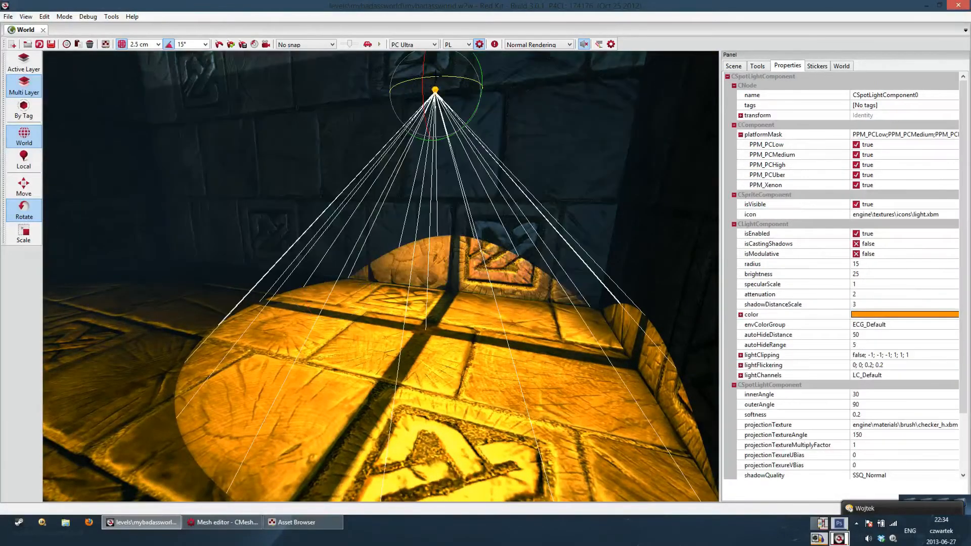
drag(445, 77, 400, 105)
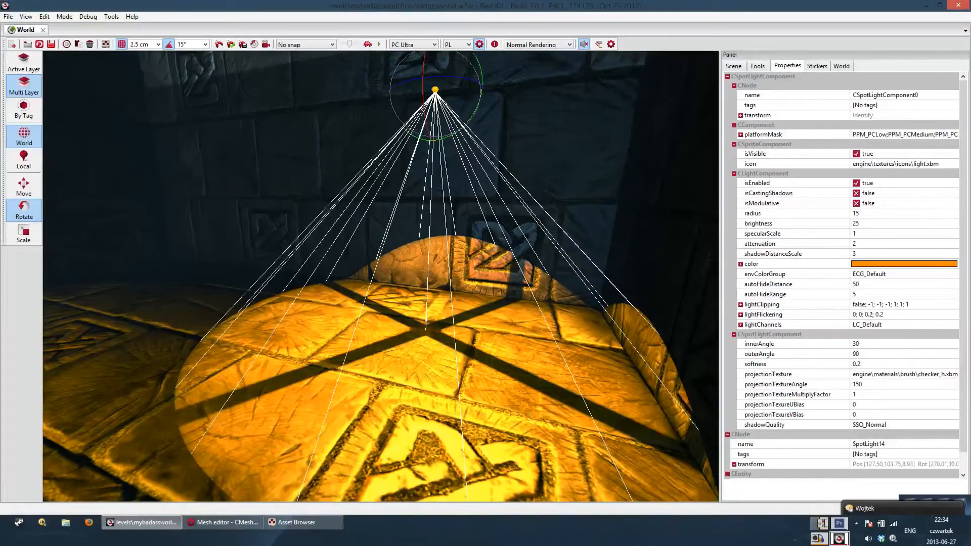
right_drag(403, 109, 465, 192)
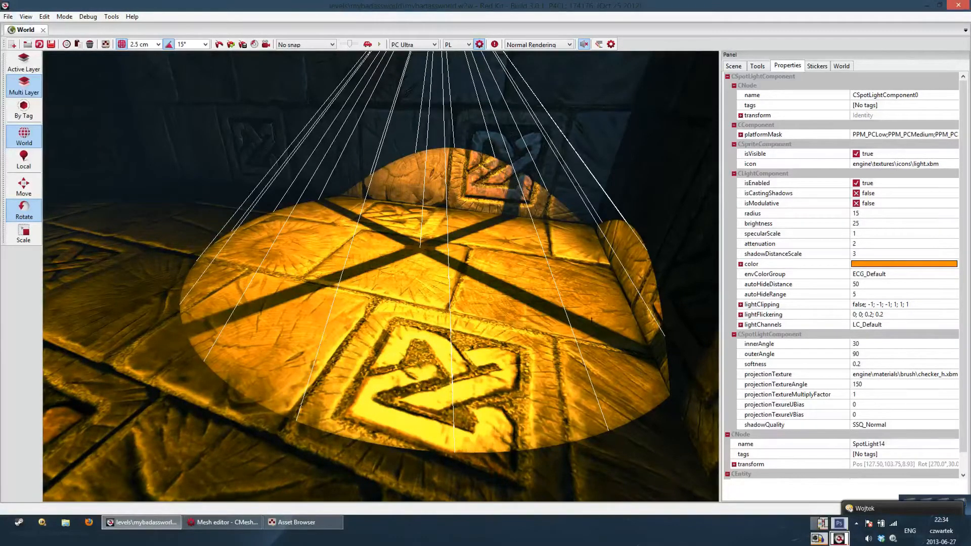
Pick the checker_n texture in the Asset Browser and assign it as the spot light's projection texture.
click(876, 377)
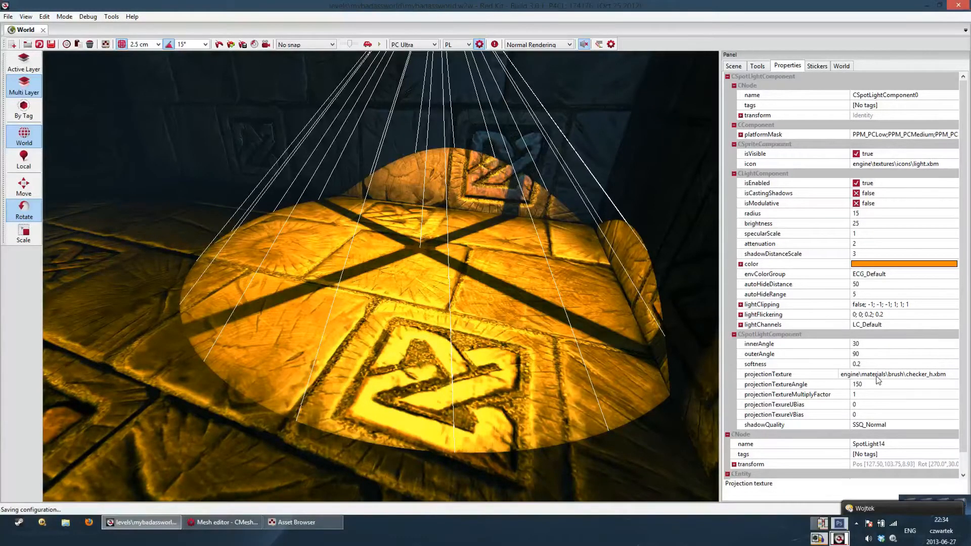
click(820, 338)
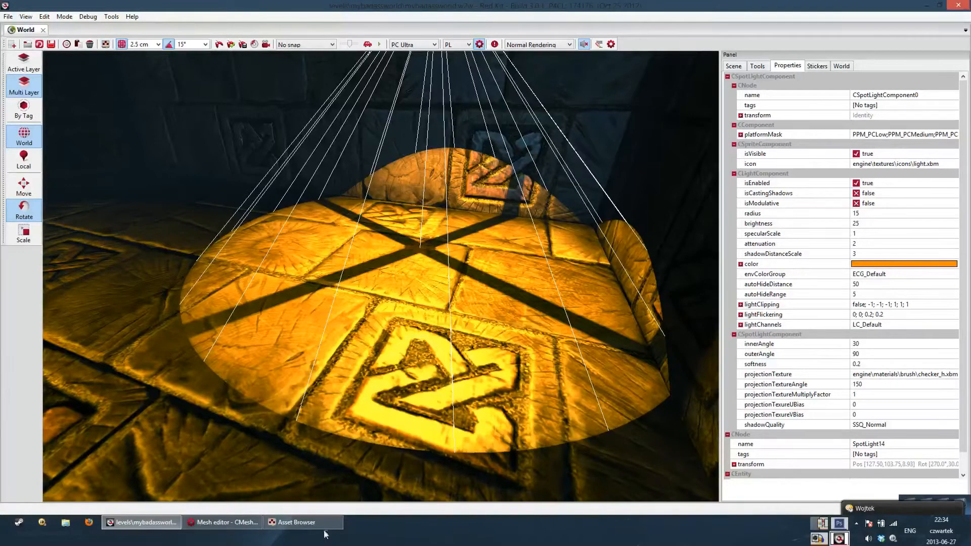
click(308, 526)
click(499, 204)
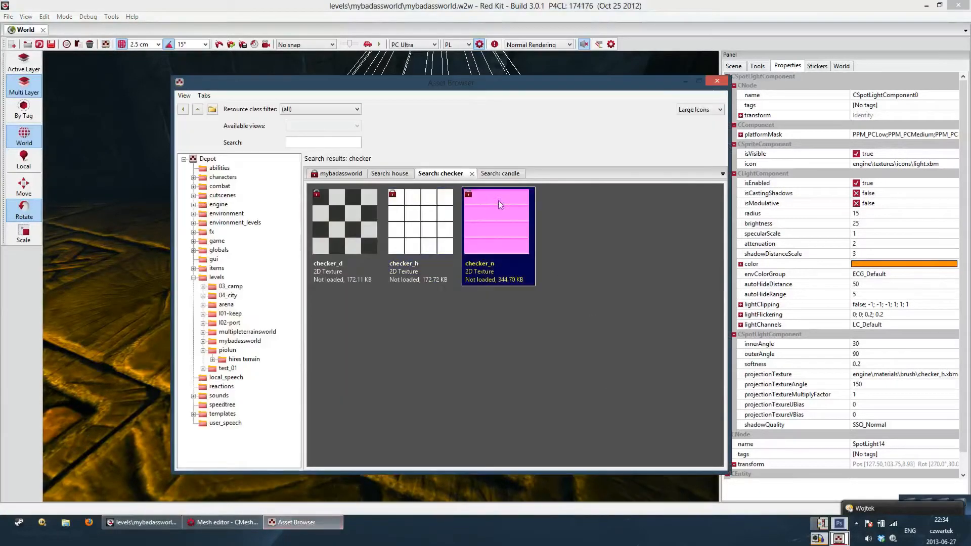
click(717, 81)
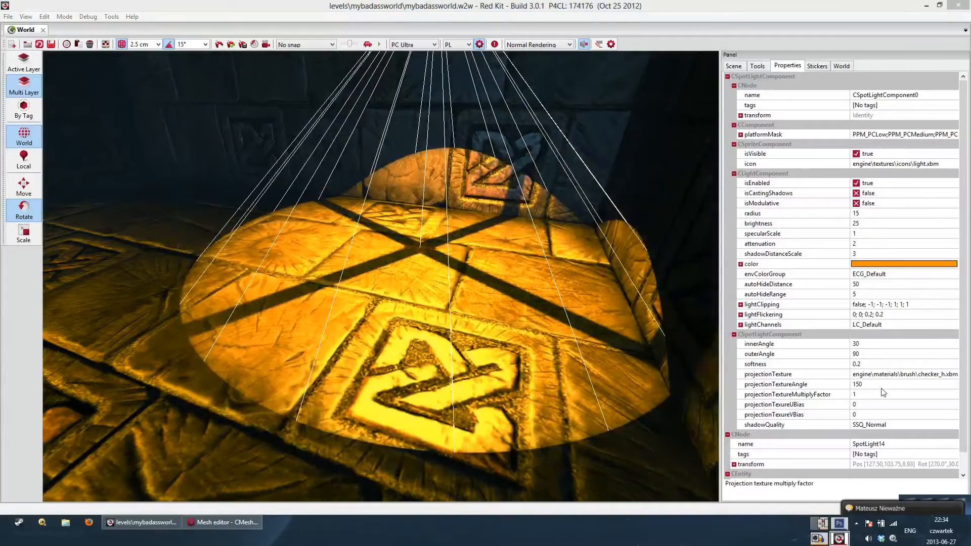
click(904, 377)
click(938, 376)
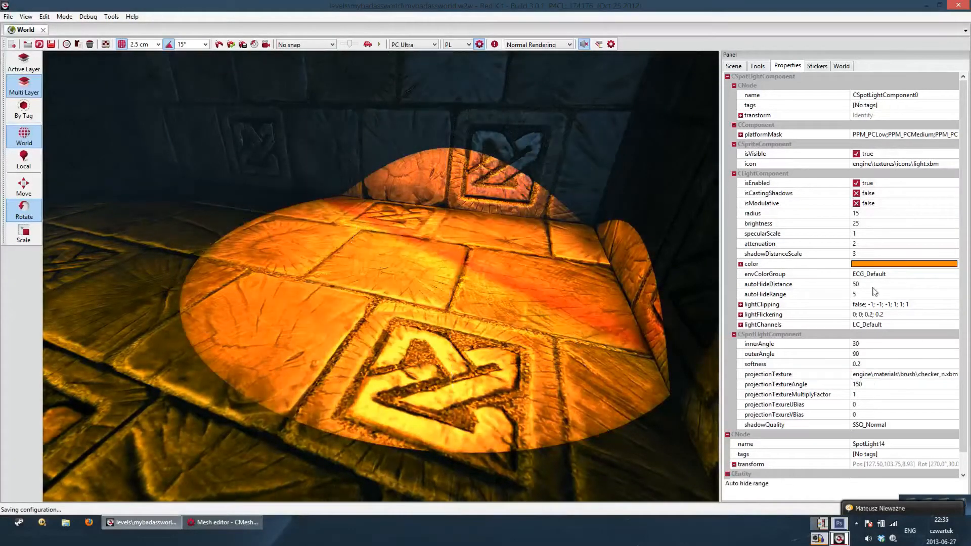
Change the spot light's color to near white, inspect the projection, and adjust it to pale cyan with red 196, green 255 and blue 240.
double_click(868, 267)
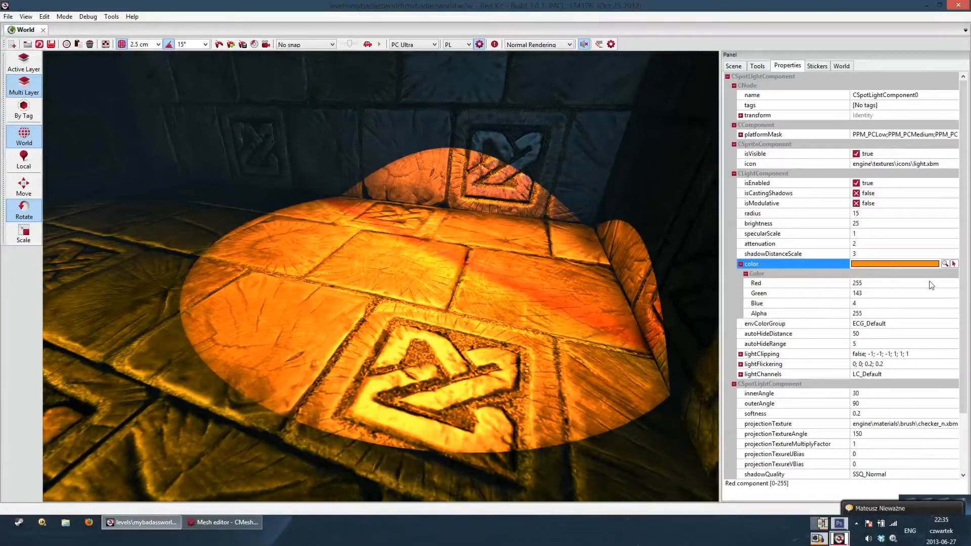
click(948, 265)
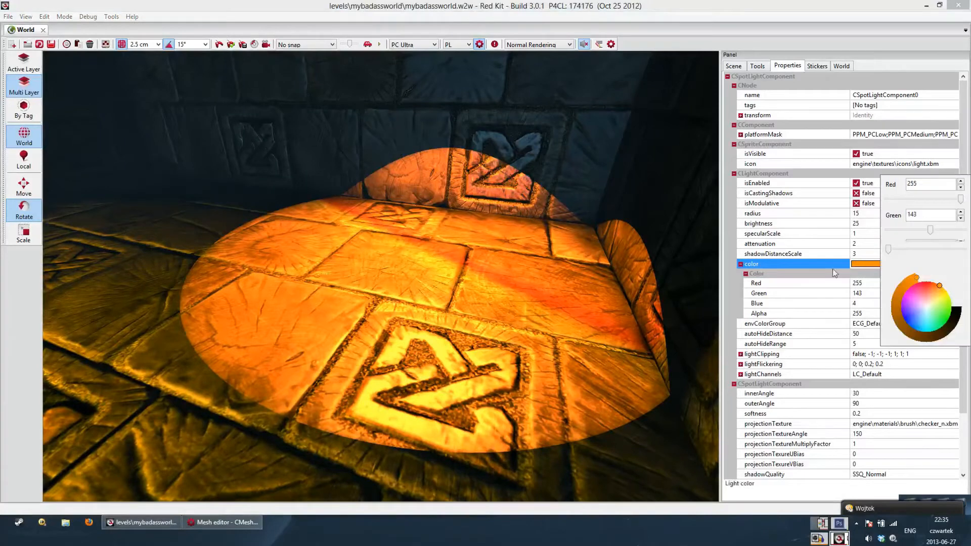
click(925, 307)
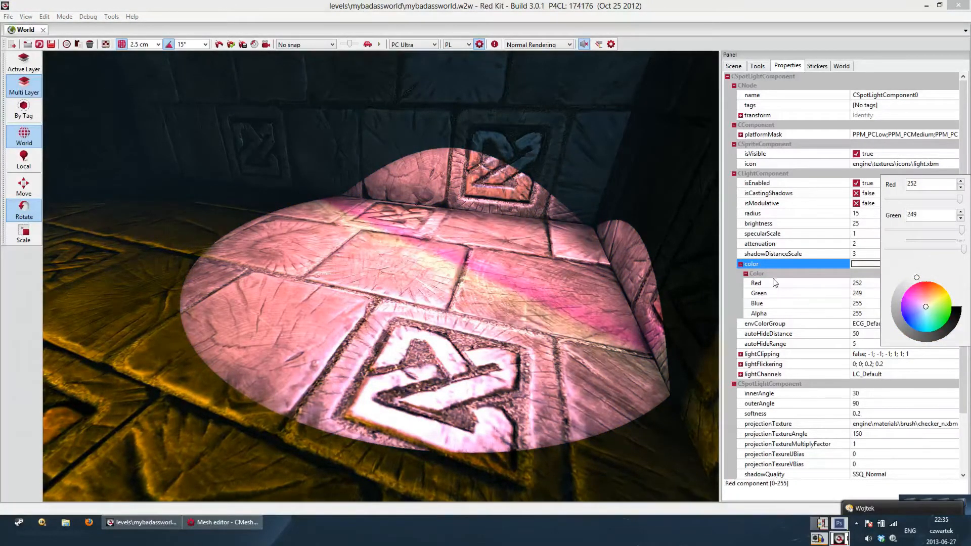
click(730, 271)
drag(606, 288, 606, 289)
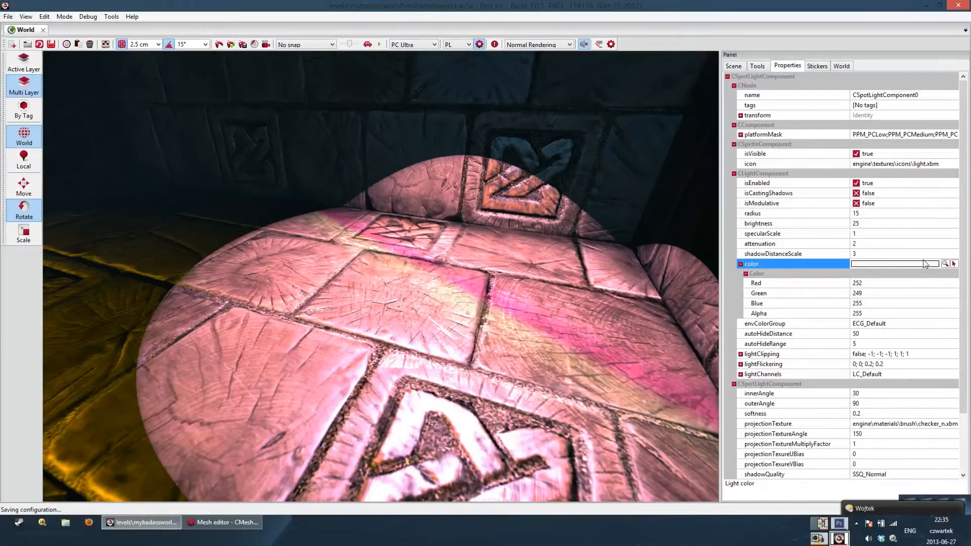
click(944, 264)
mouse_move(923, 298)
mouse_down()
mouse_move(948, 307)
mouse_move(949, 328)
mouse_move(927, 313)
mouse_up()
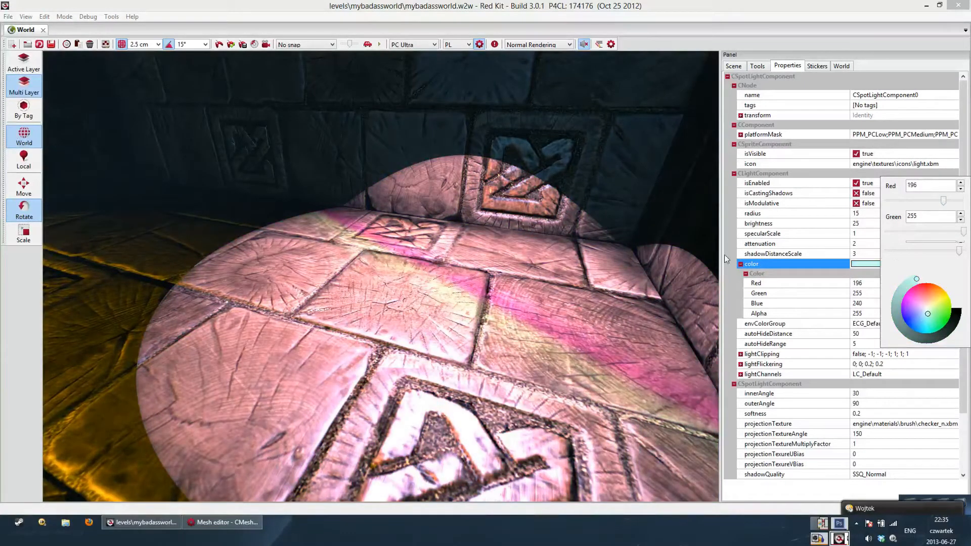
Pick the checker_d texture in the Asset Browser and assign it as the spot light's projection texture.
scroll(888, 344, down, 1)
scroll(887, 344, down, 3)
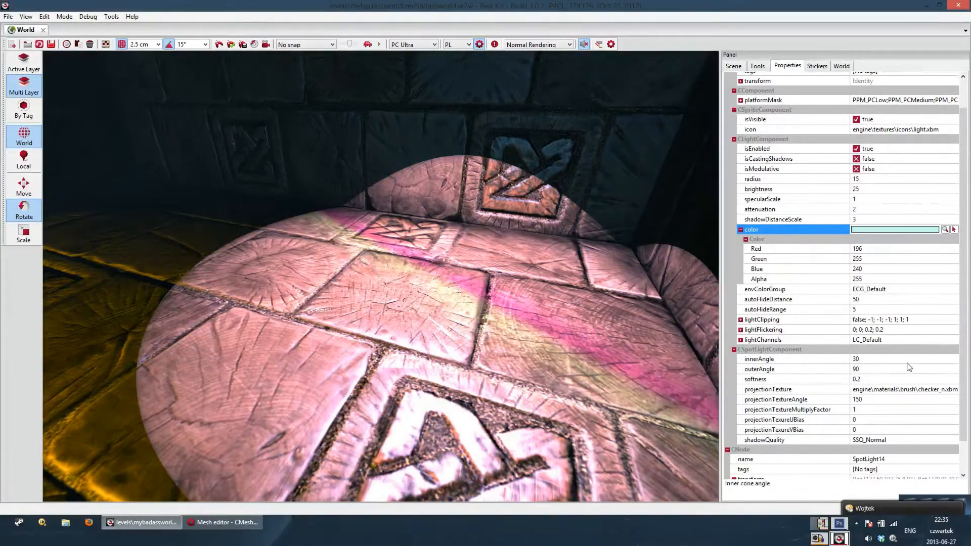
click(111, 45)
key(Left)
key(Left)
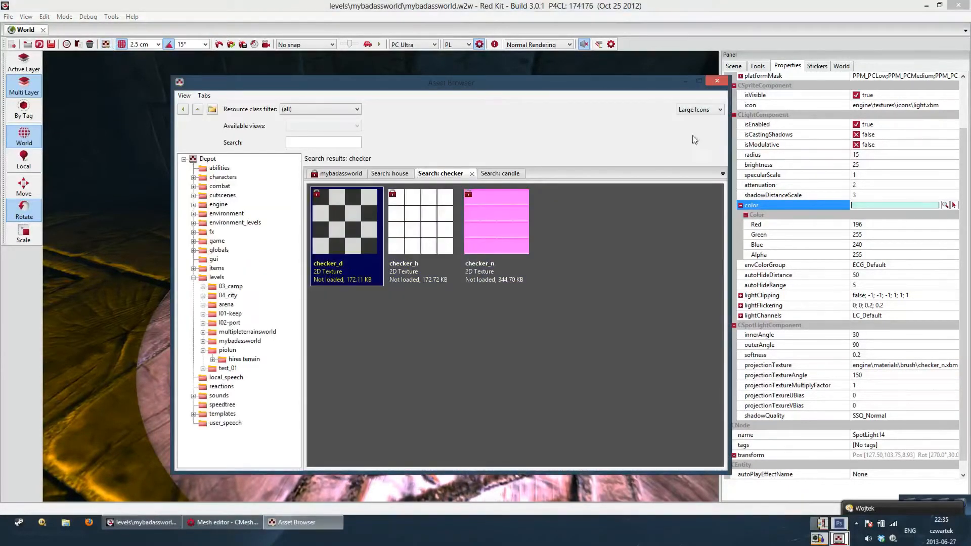
click(717, 81)
click(945, 367)
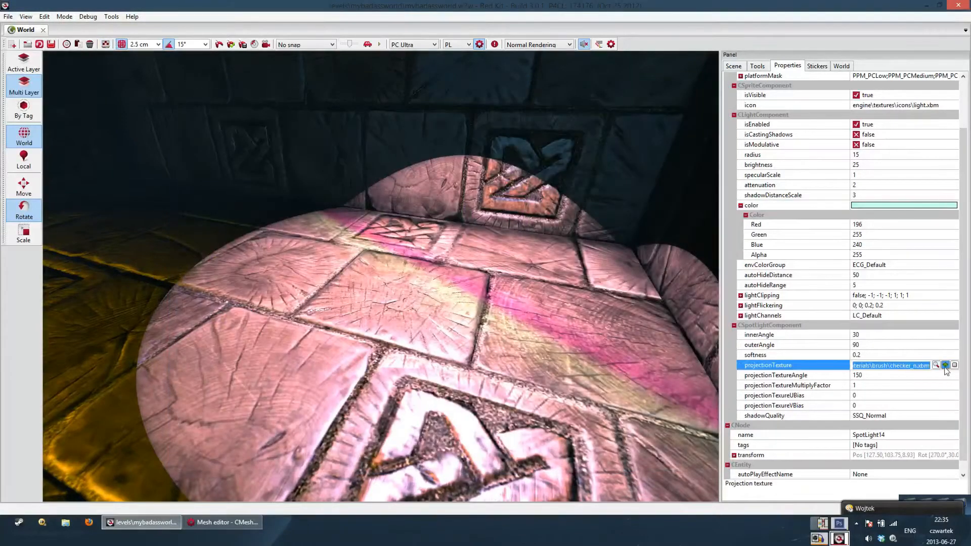
click(945, 365)
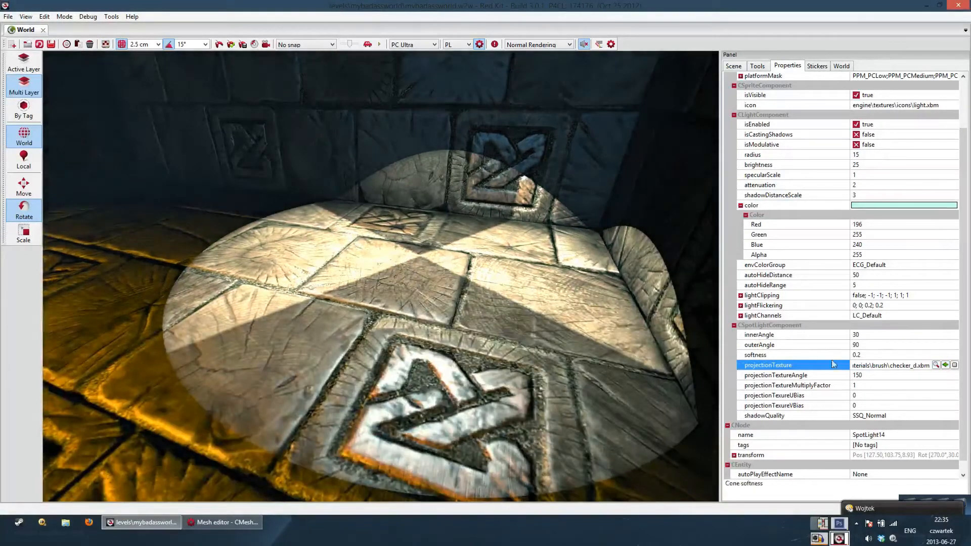
Try projection texture multiply factors of 0.2, 0.5 and 1.05 on the spot light, and return the factor to 1.
click(868, 386)
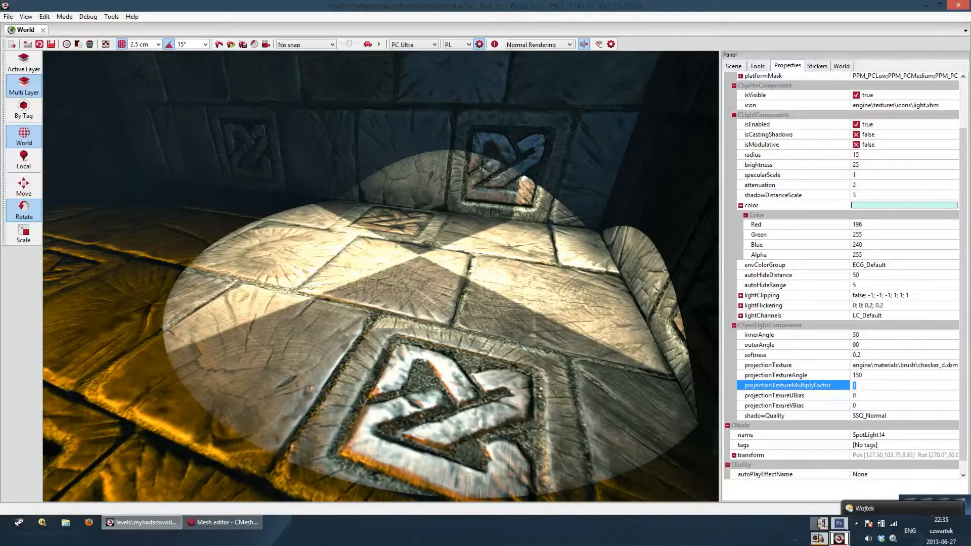
key(Return)
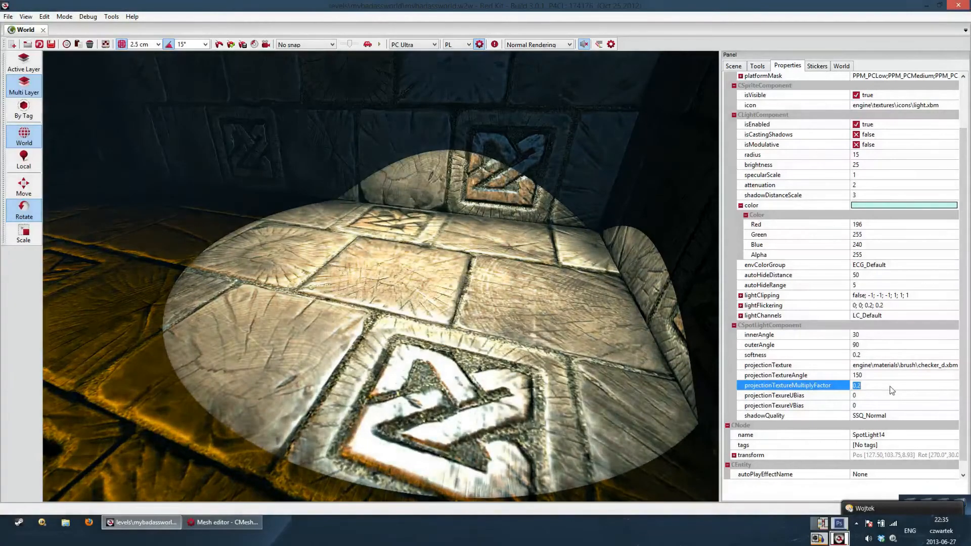
text(0.)
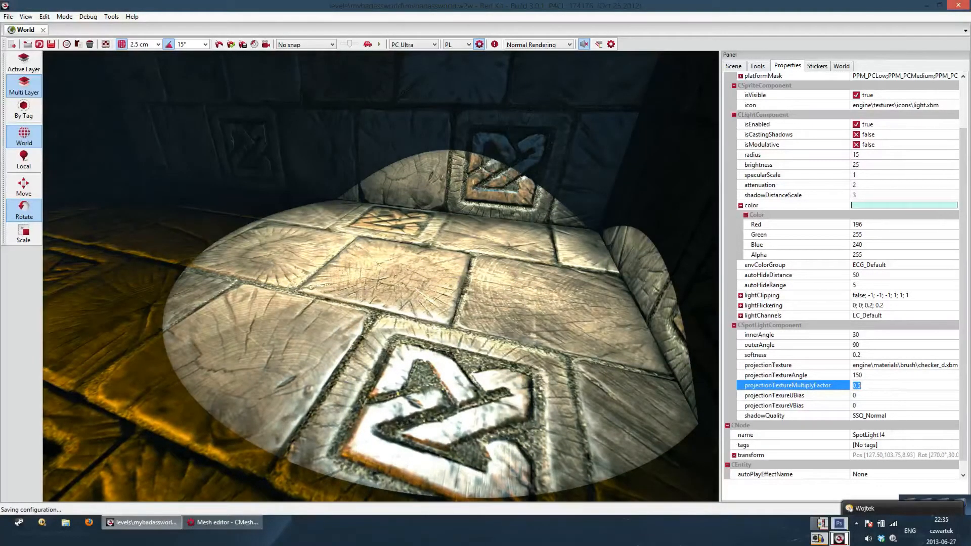
click(868, 385)
mouse_move(876, 388)
mouse_down()
mouse_move(873, 362)
mouse_move(875, 373)
mouse_up()
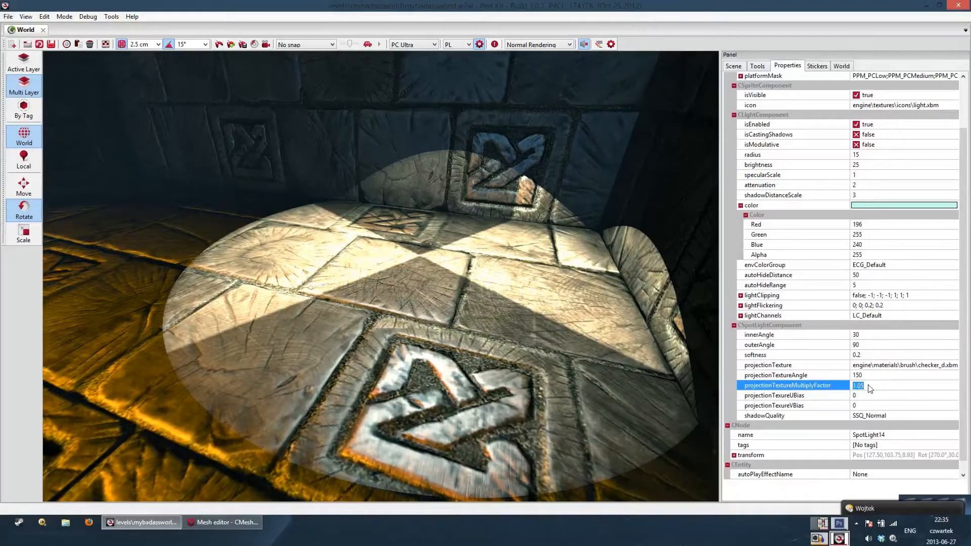
text(1)
key(Return)
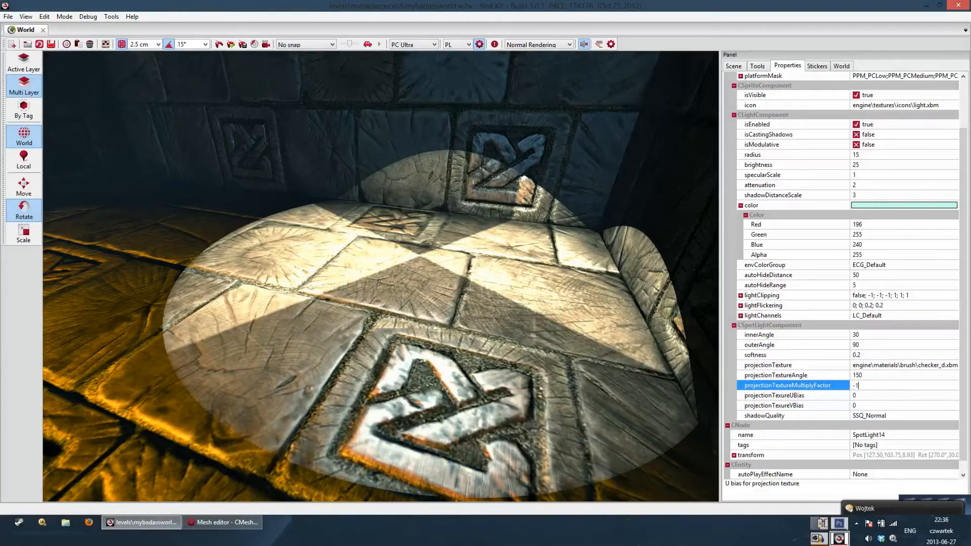
Try negative projection texture multiply factors of -1 and -2 on the spot light, and restore the factor to 1.
text(-1)
key(Return)
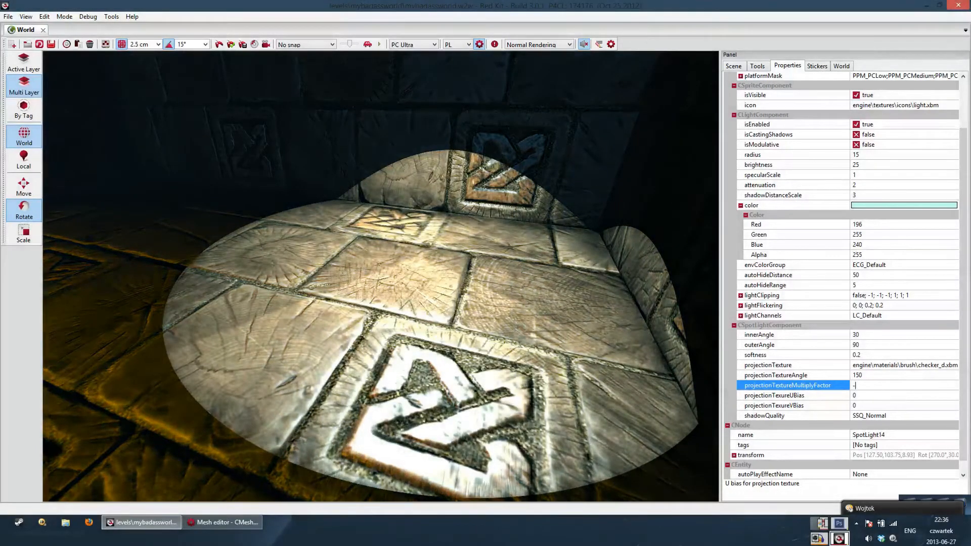
key(Return)
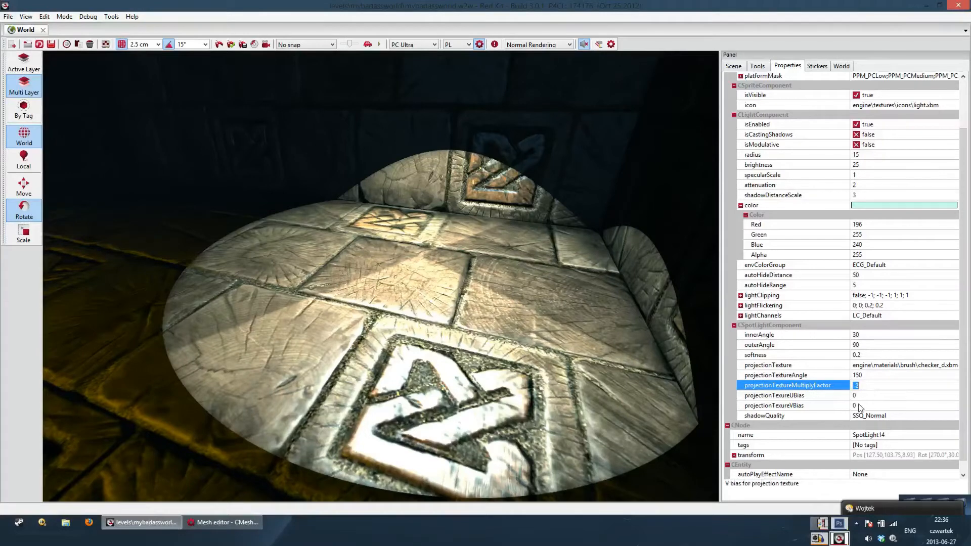
text(1)
key(Return)
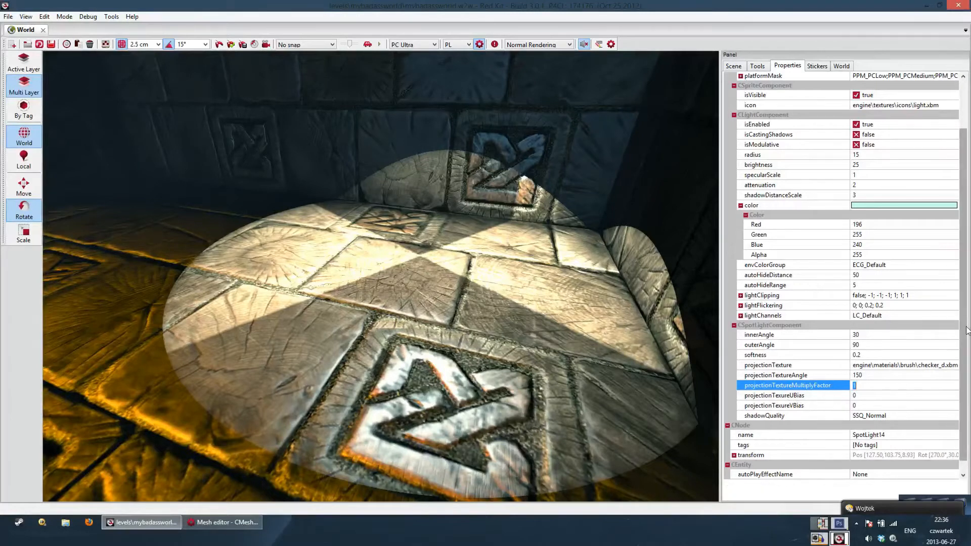
Adjust the spot light's projection texture U bias to 0.25 and set the projection texture angle to 50.
scroll(967, 330, down, 1)
click(819, 387)
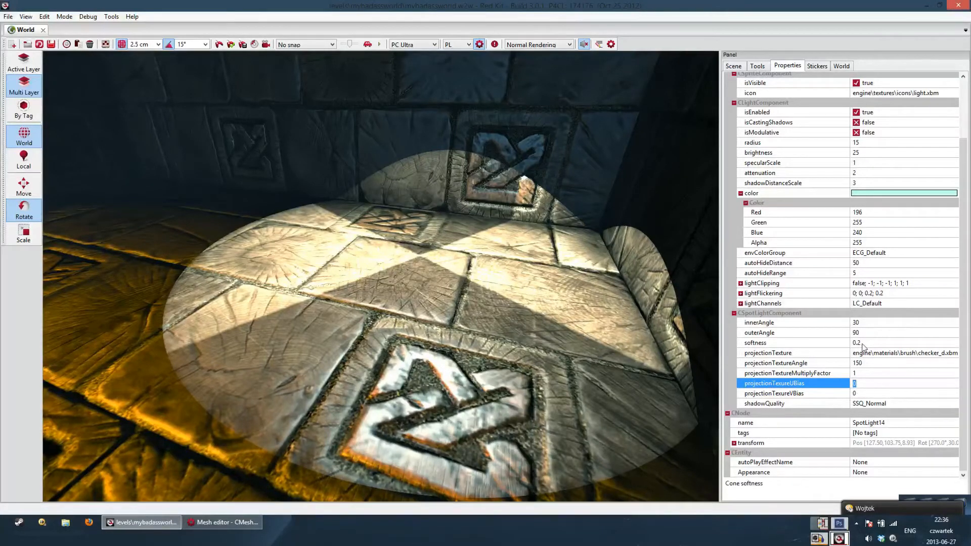
drag(884, 384, 885, 378)
click(876, 363)
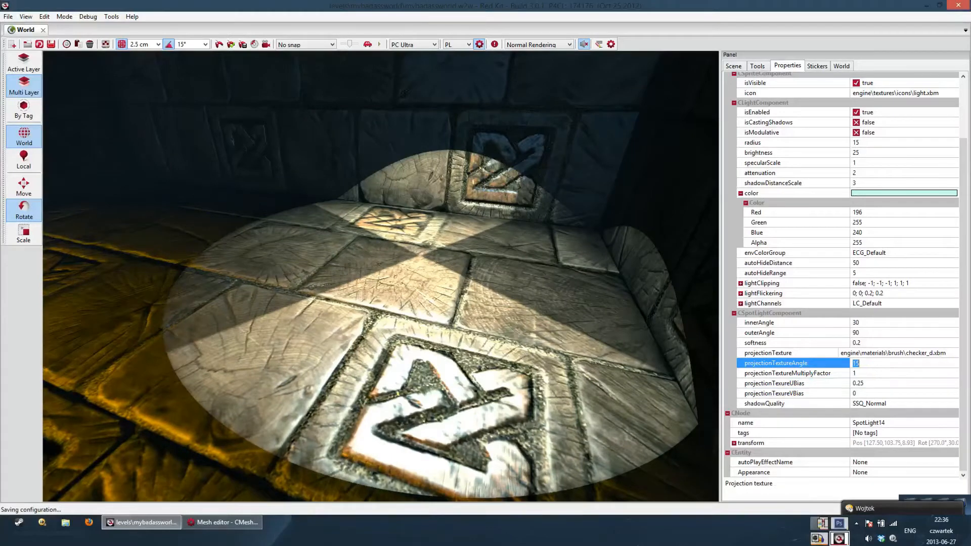
text(50)
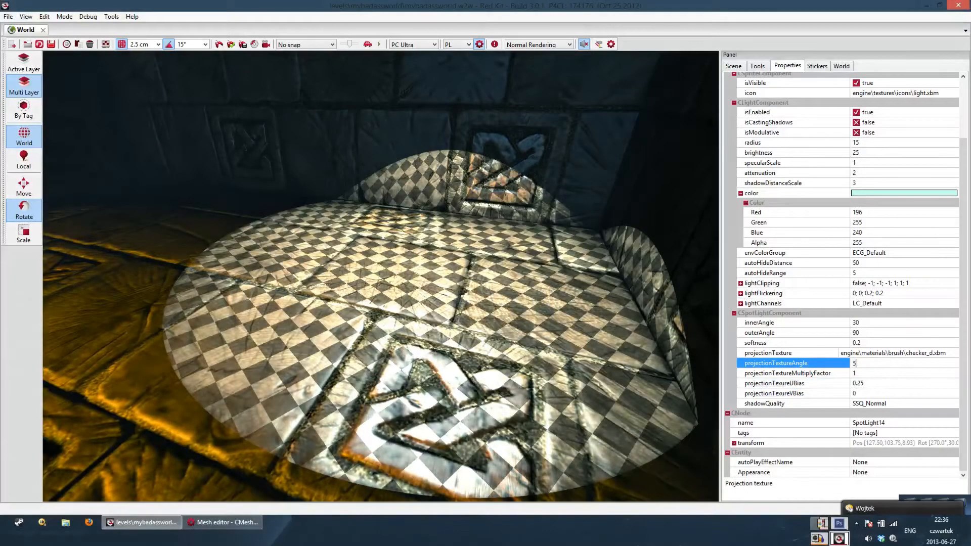
key(Return)
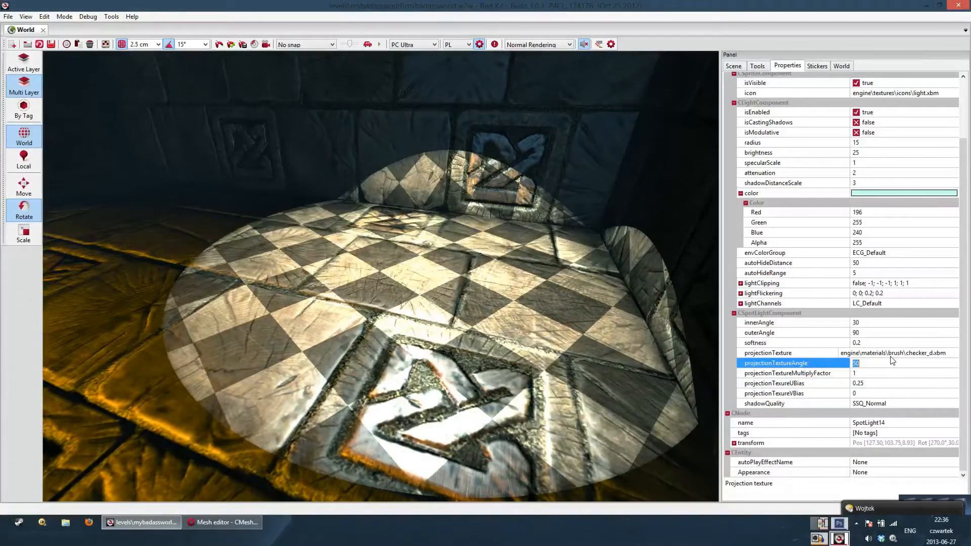
Try shifting the checker projection with a U bias of 0.33 and a V bias of 0.15.
click(881, 384)
text(0.31)
key(Return)
scroll(883, 380, up, 12)
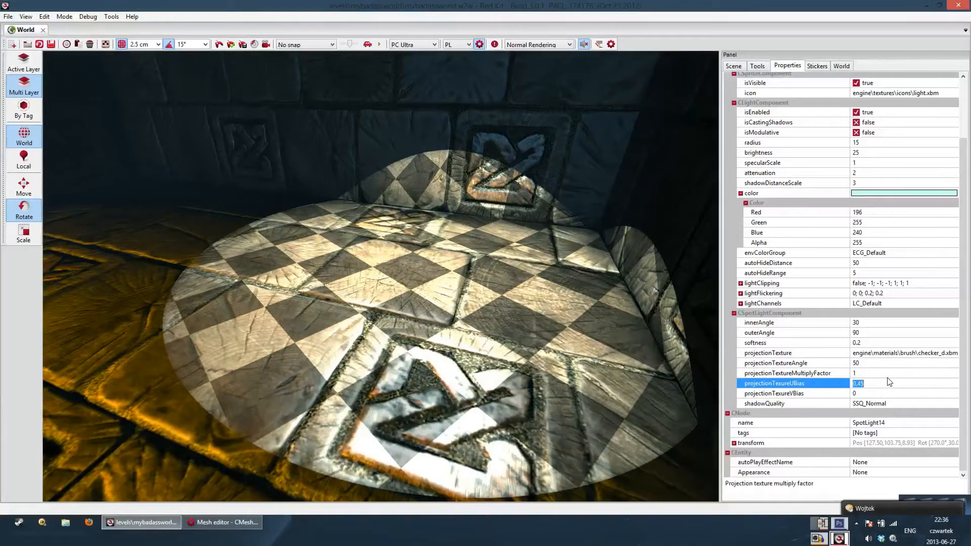
scroll(883, 381, down, 10)
click(873, 394)
scroll(873, 393, up, 20)
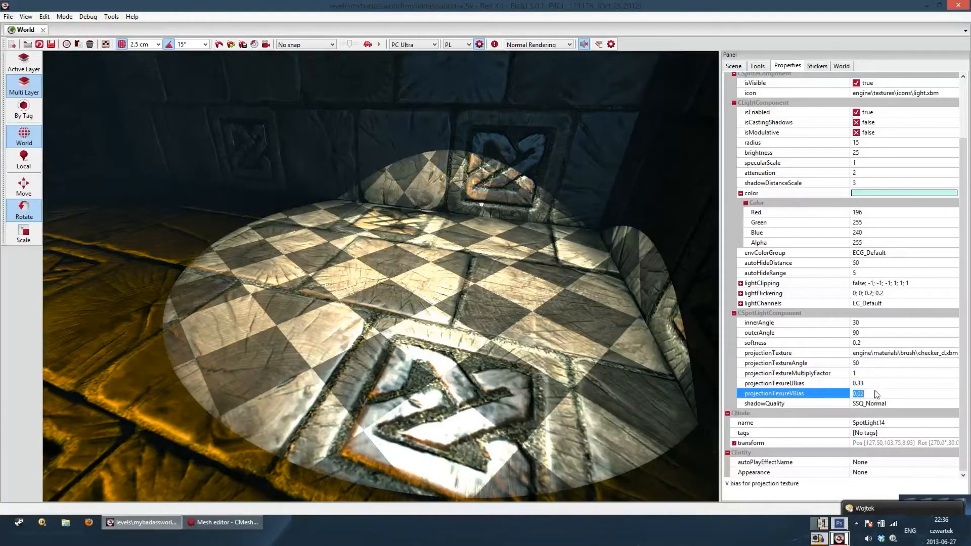
scroll(890, 394, down, 15)
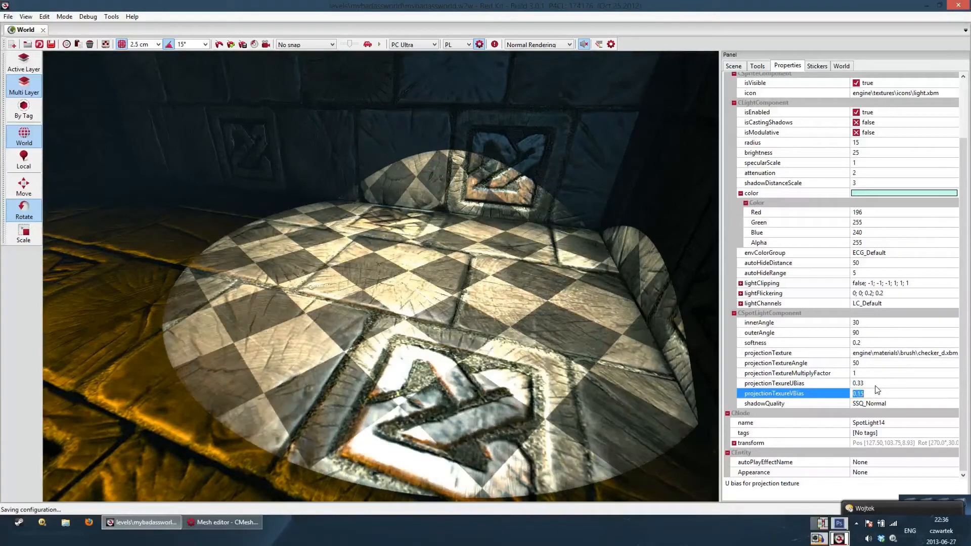
Try whole and fractional projection texture U bias values, entering 1 and 4.5 on the spot light.
key(Up)
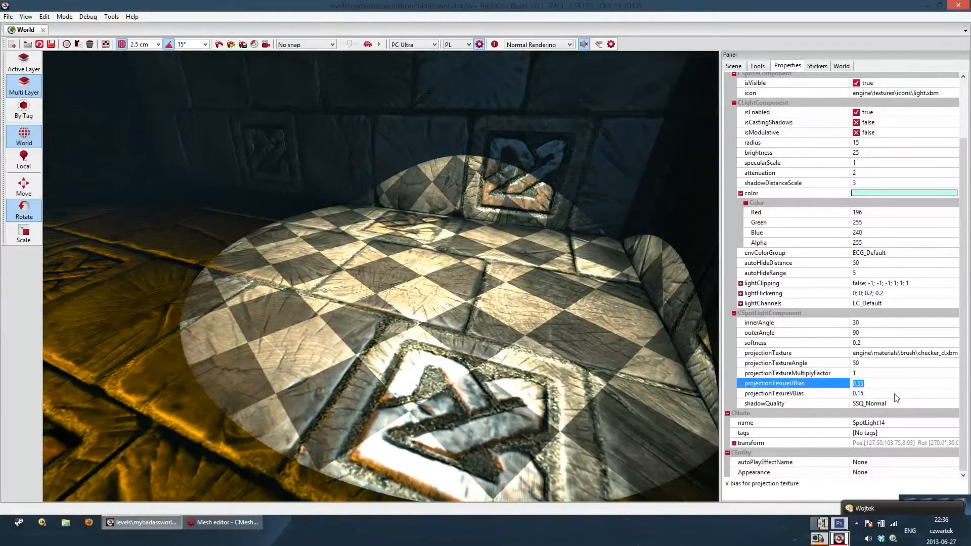
text(1)
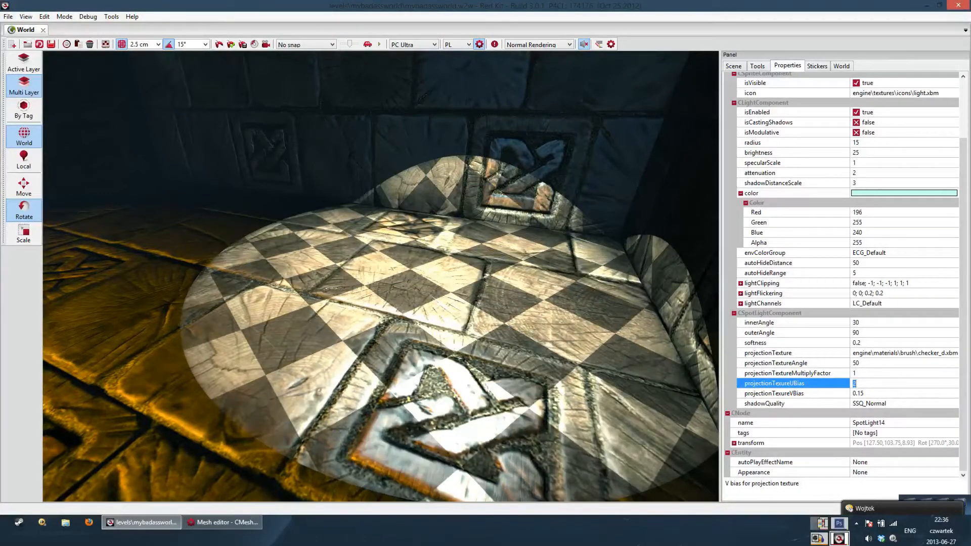
key(Return)
text(4.5)
key(Return)
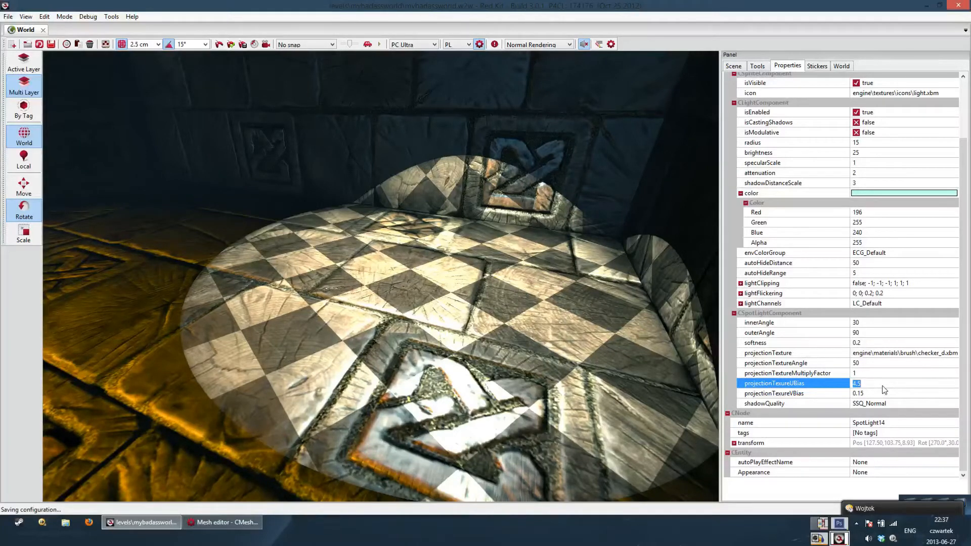
Switch the spot light's transform gizmo to local space and inspect the projected checker pattern from another angle.
click(872, 394)
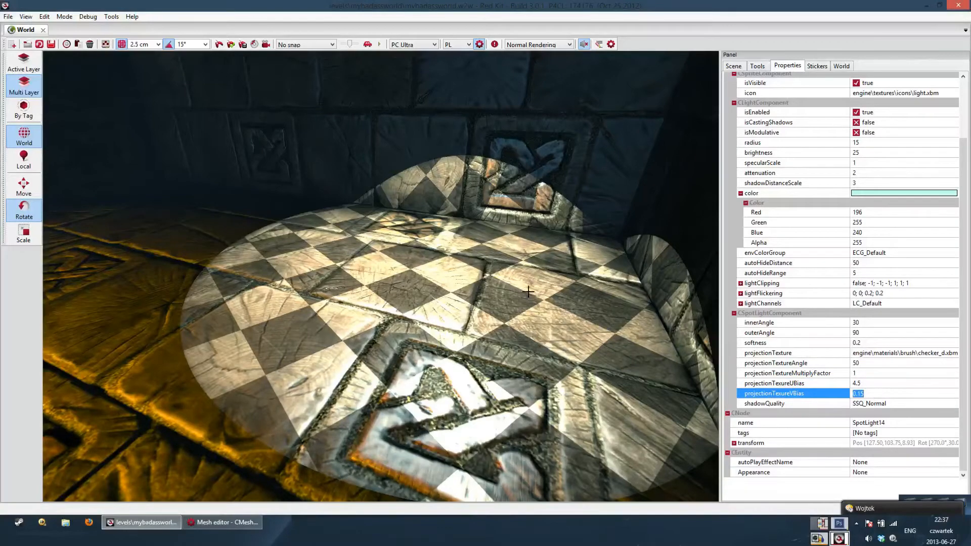
right_drag(528, 292, 433, 280)
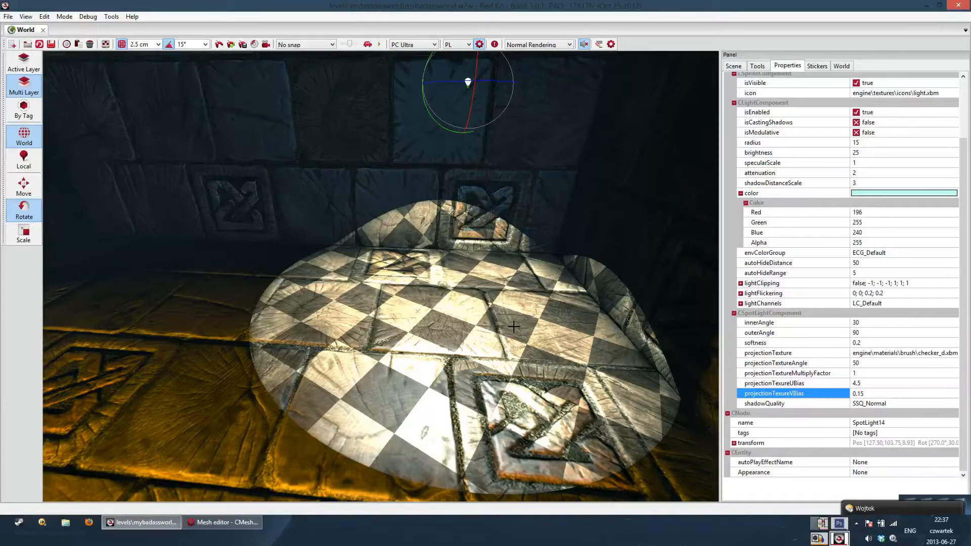
right_drag(537, 356, 539, 324)
click(24, 162)
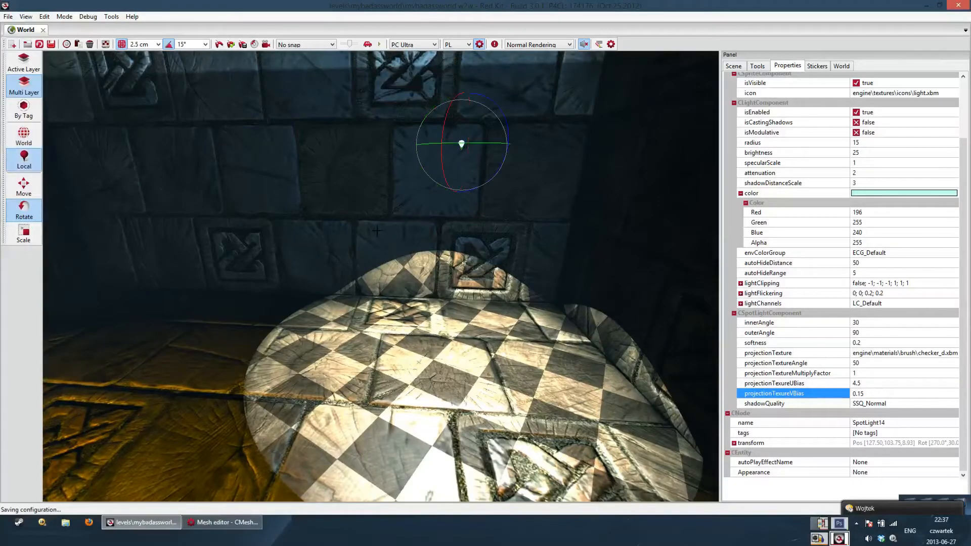
mouse_move(377, 231)
right_down()
mouse_move(384, 237)
mouse_move(385, 218)
mouse_move(400, 283)
mouse_move(387, 257)
mouse_move(402, 254)
mouse_move(387, 248)
right_up()
click(393, 233)
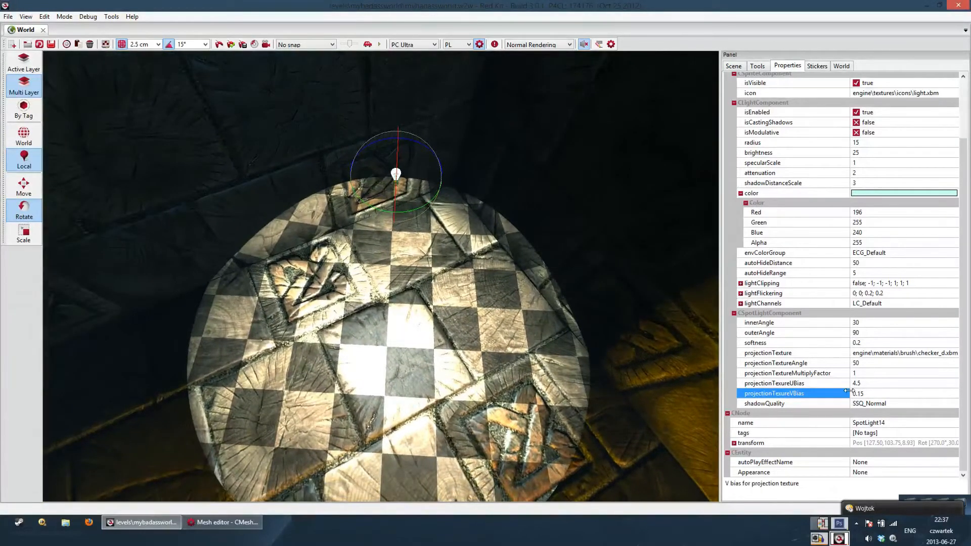
Try a projection texture U bias of 4.85 on the spot light, and set it to 4.49.
click(879, 383)
text(4.85)
key(Return)
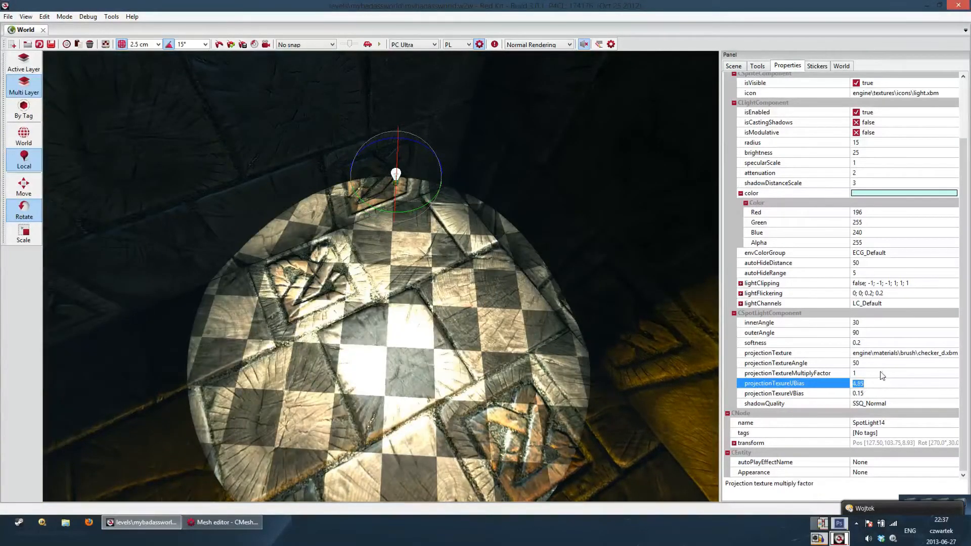
text(4.49)
key(Return)
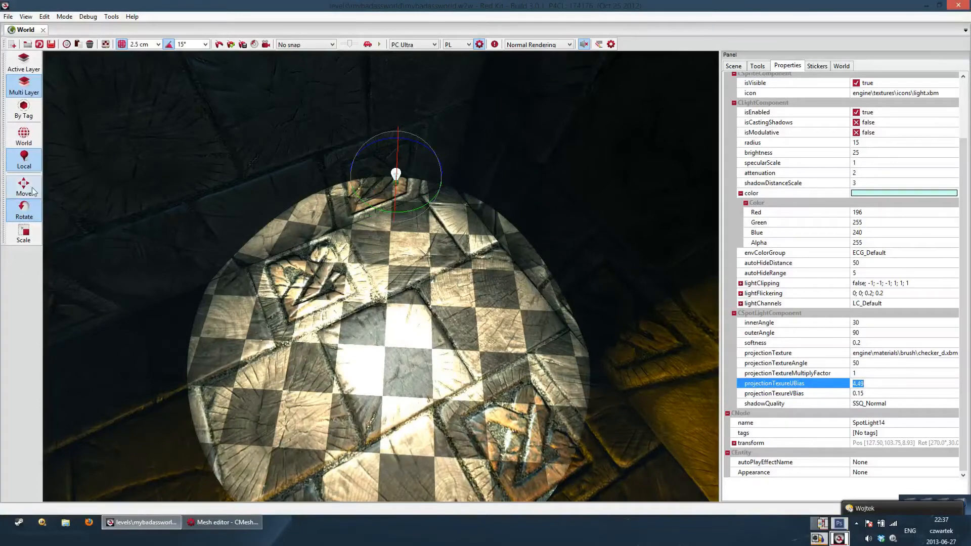
Activate the Move tool and adjust the spot light's projection texture V bias to 0.45.
click(32, 187)
drag(880, 394, 881, 387)
right_drag(657, 341, 632, 324)
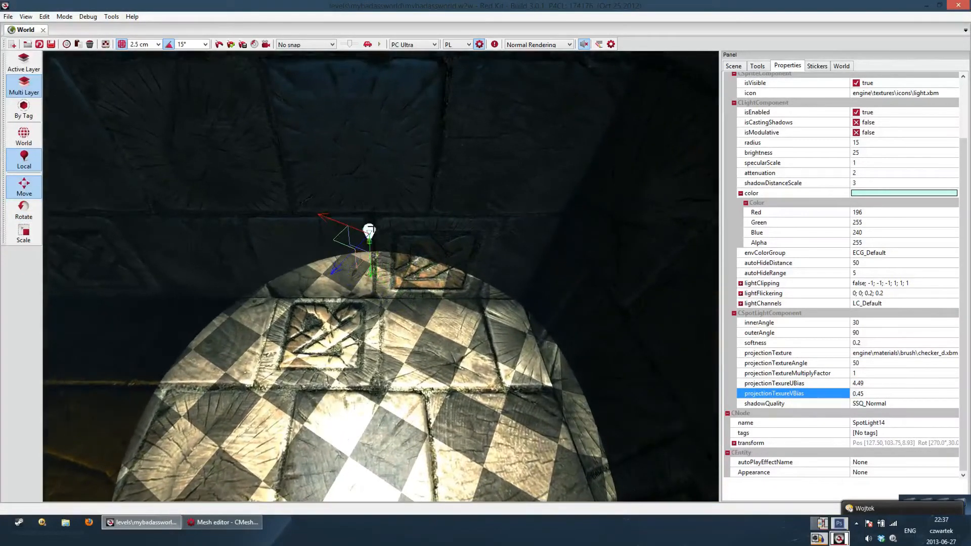
right_drag(435, 293, 752, 375)
Review the spot light's shadow quality options and leave the setting at SSQ_Normal.
click(936, 404)
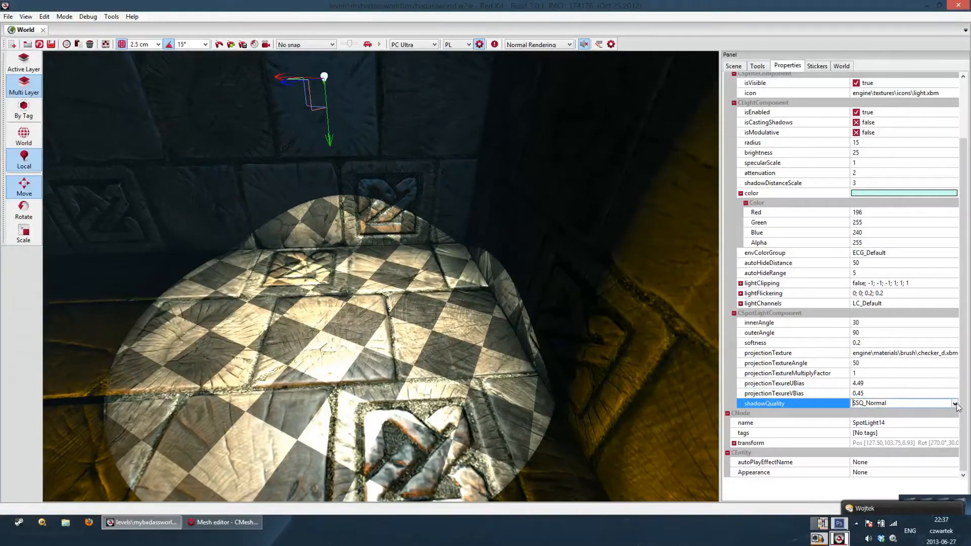
click(954, 404)
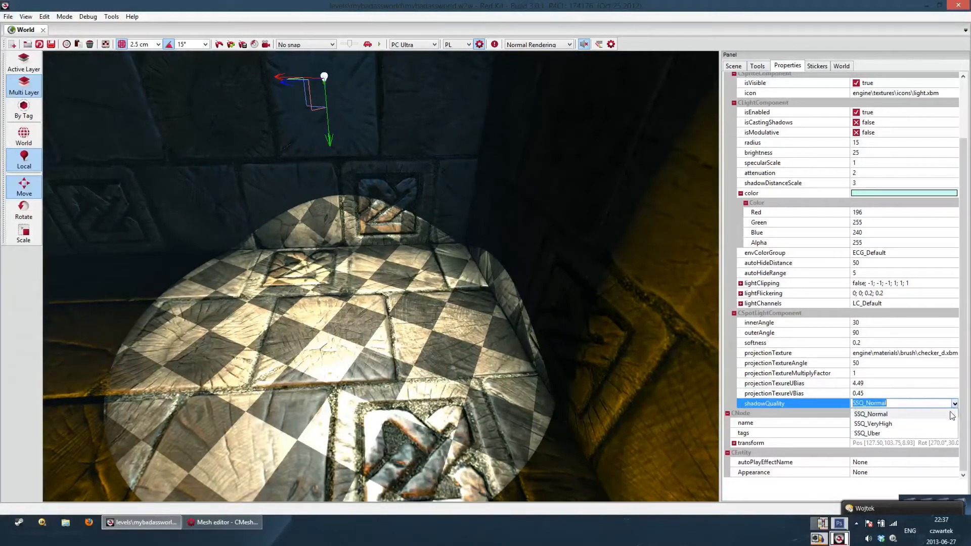
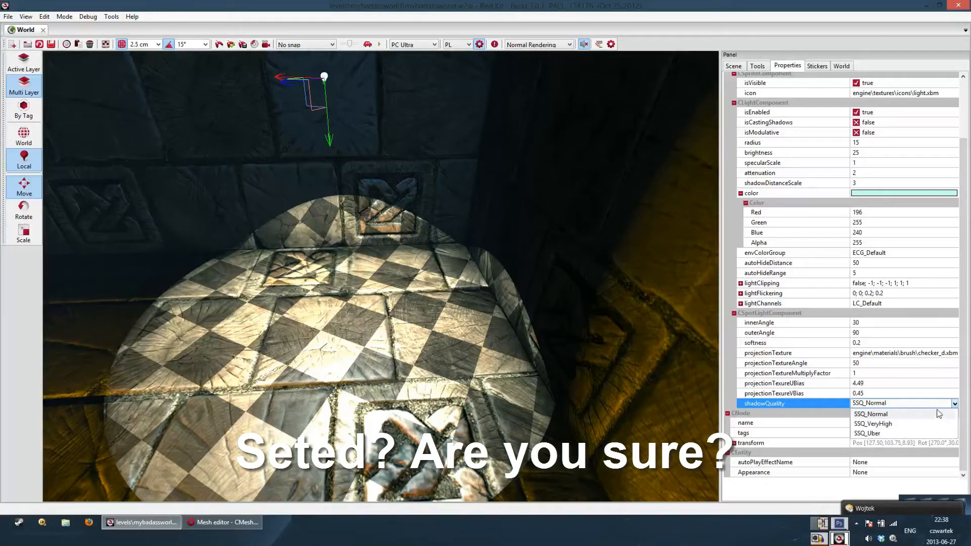
click(961, 399)
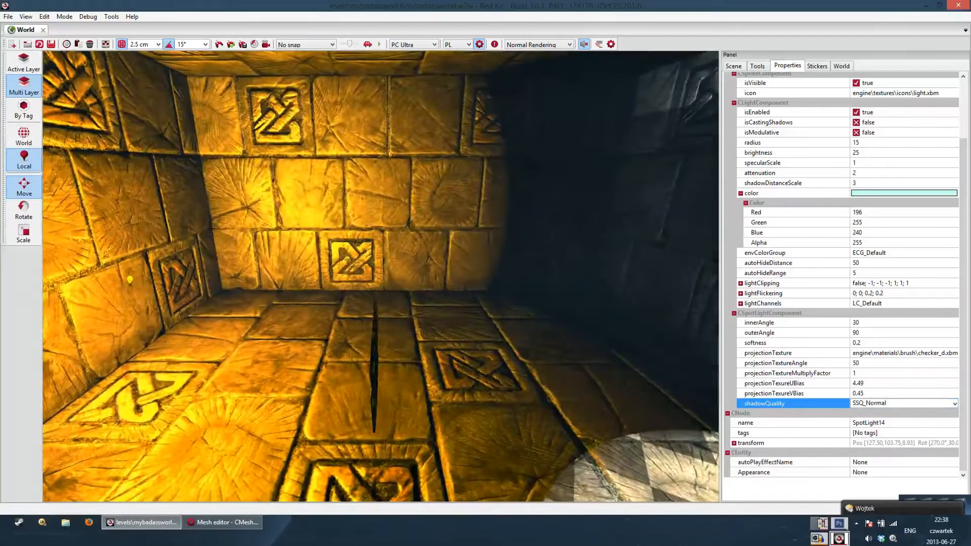
Select the point light above the grass beside the wooden fence and turn on its isCastingShadows property.
right_drag(381, 275, 394, 297)
right_drag(524, 291, 564, 303)
click(384, 166)
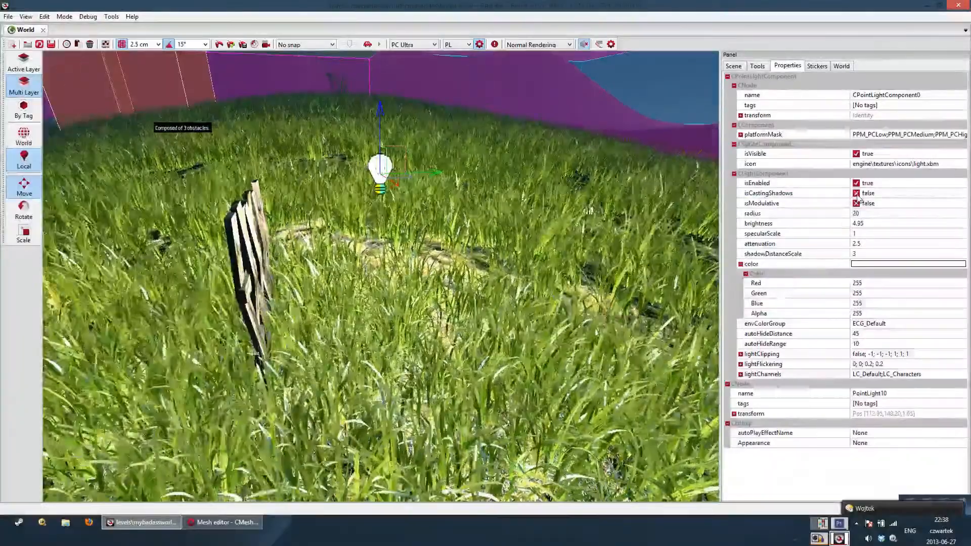
click(860, 199)
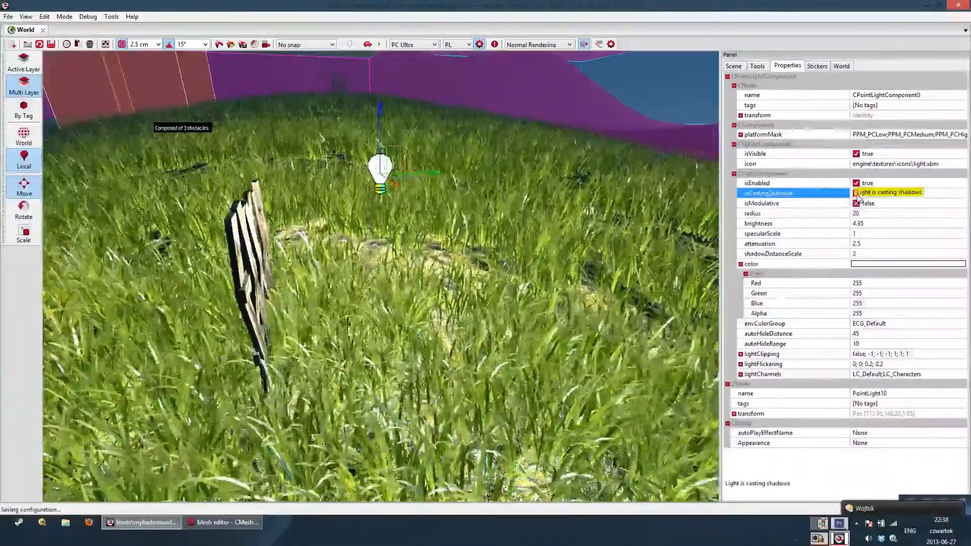
click(857, 195)
right_drag(668, 208, 591, 200)
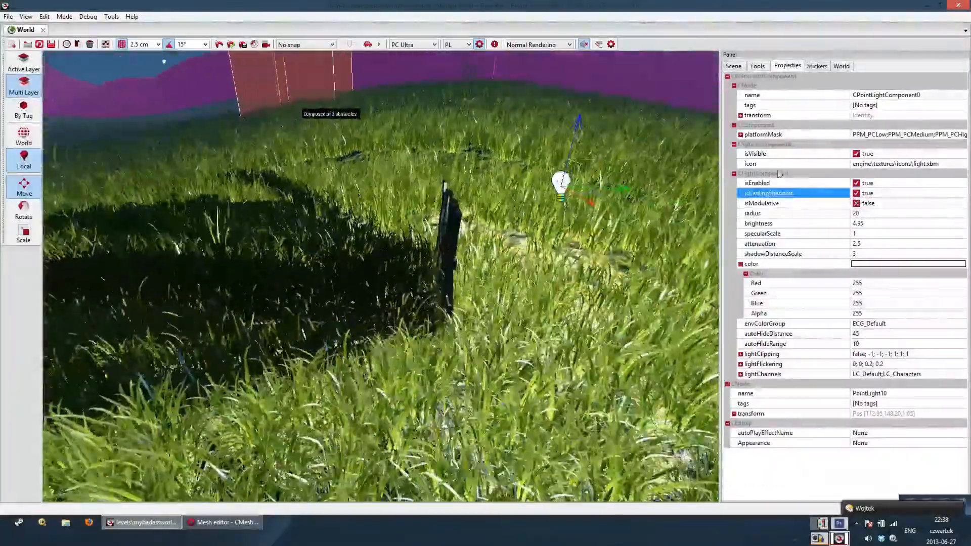
Check the commands for adding and removing shadows on the shadow layer in the locallightingtutorial group.
click(733, 66)
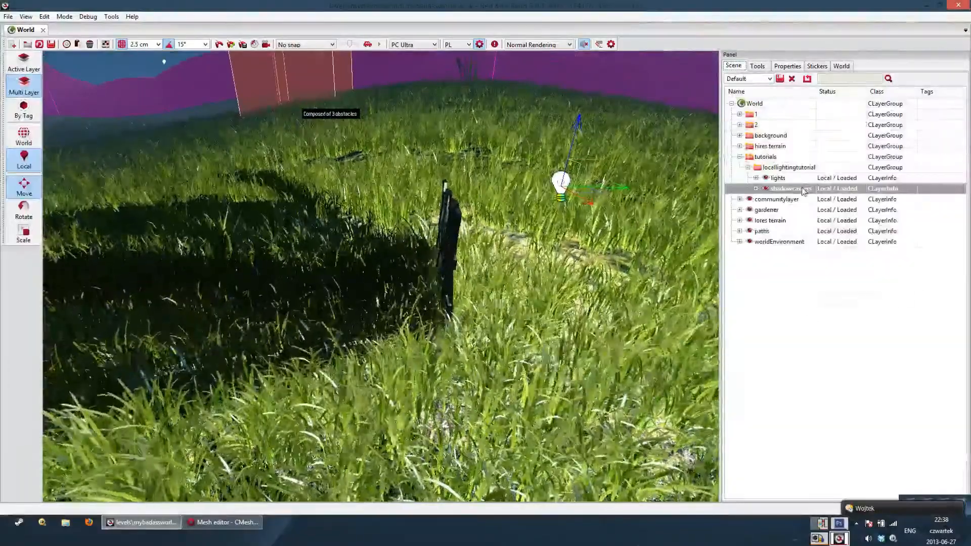
right_click(804, 189)
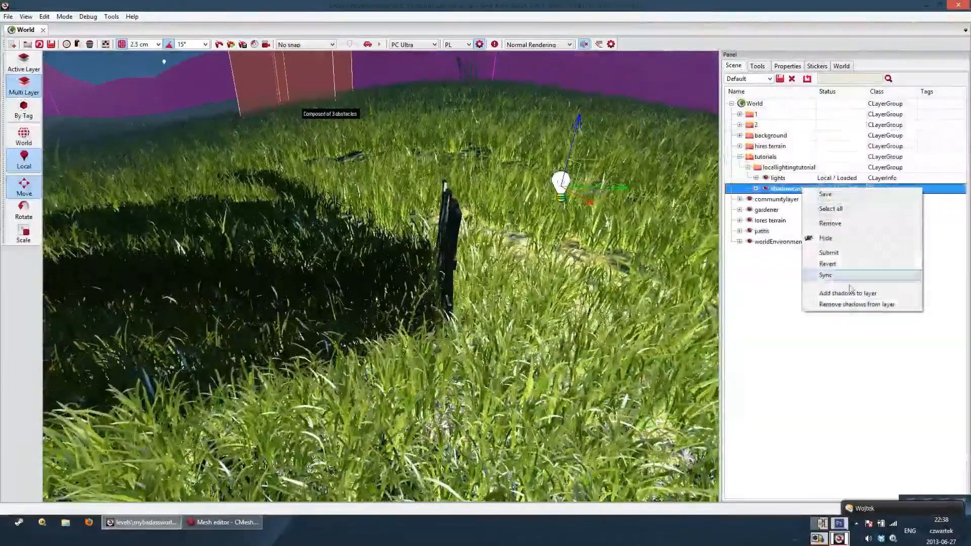
click(758, 67)
Select the wooden fence beside the point light and expand its drawableFlags properties.
right_drag(419, 210, 387, 222)
key(d)
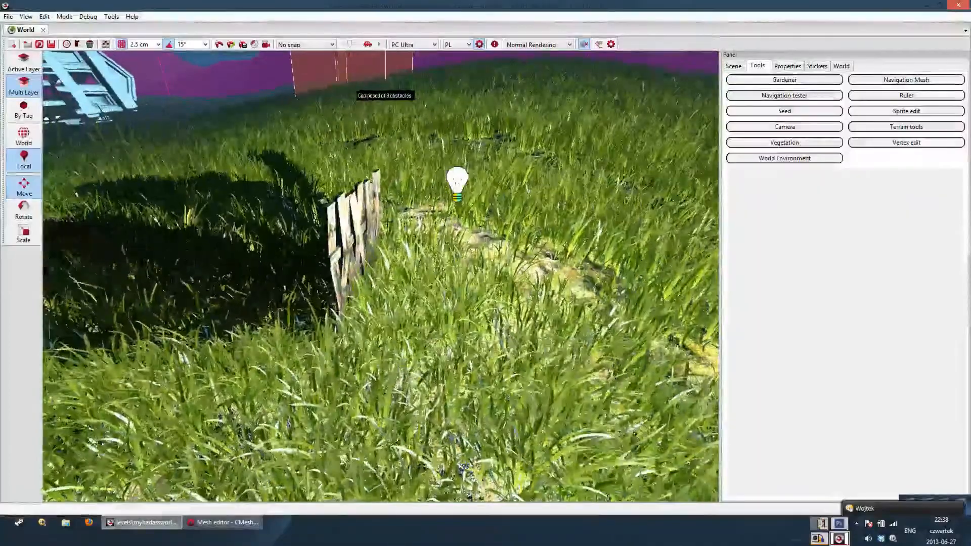
click(787, 66)
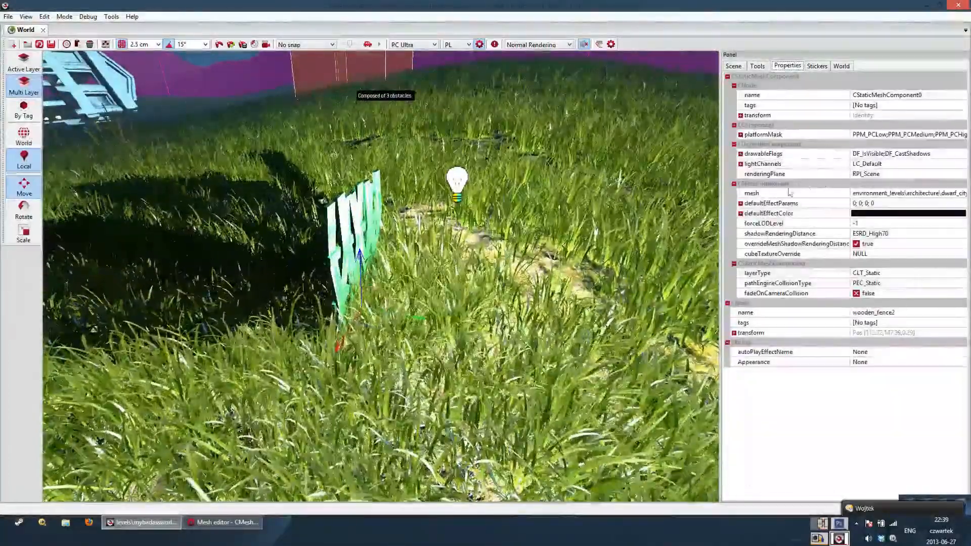
click(741, 155)
click(740, 154)
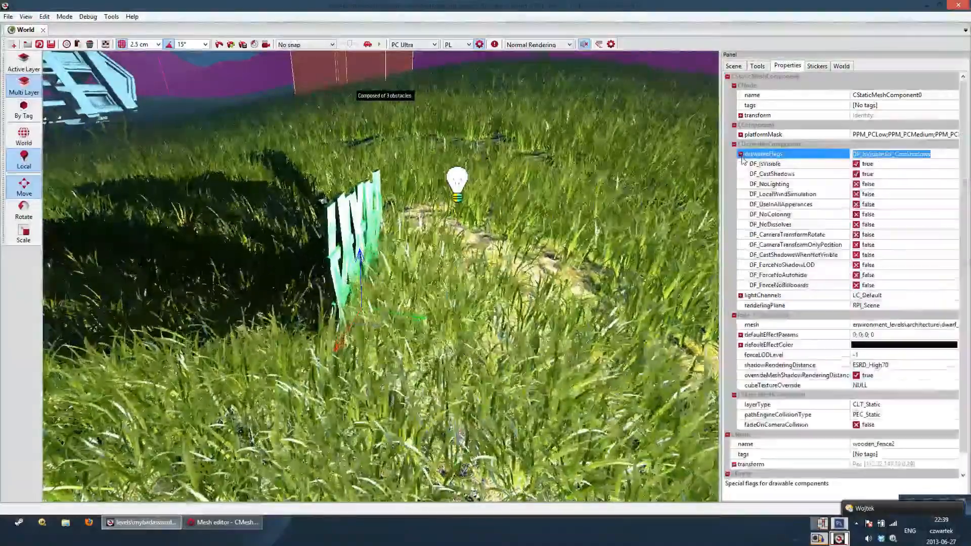
Toggle the wooden fence's DF_CastShadows flag off and back on several times, and examine its shadow from different angles.
click(856, 175)
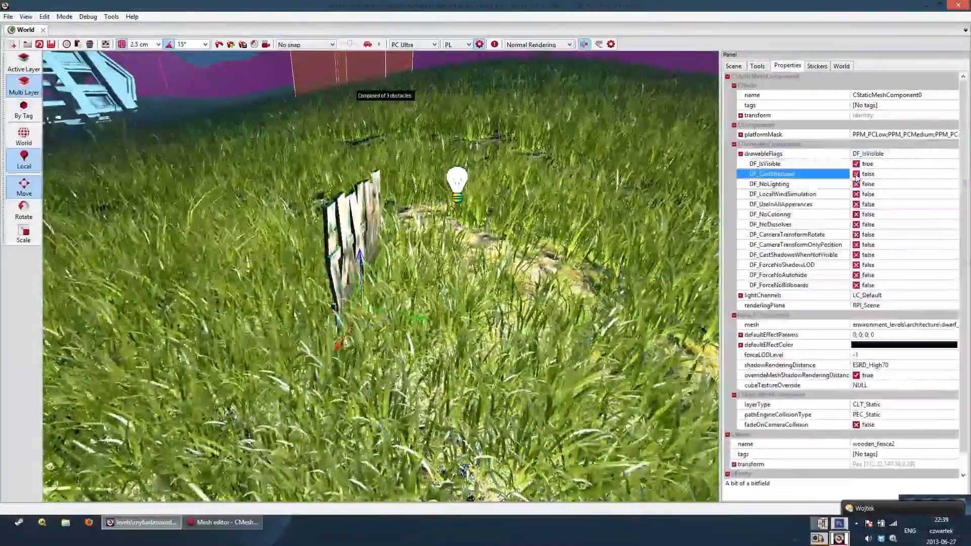
click(856, 175)
click(856, 174)
click(856, 174)
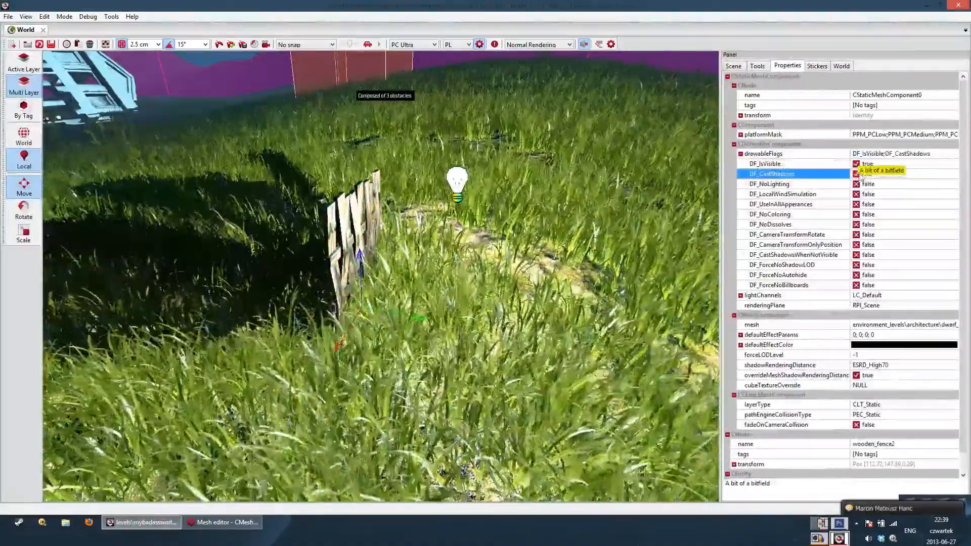
click(857, 175)
click(857, 175)
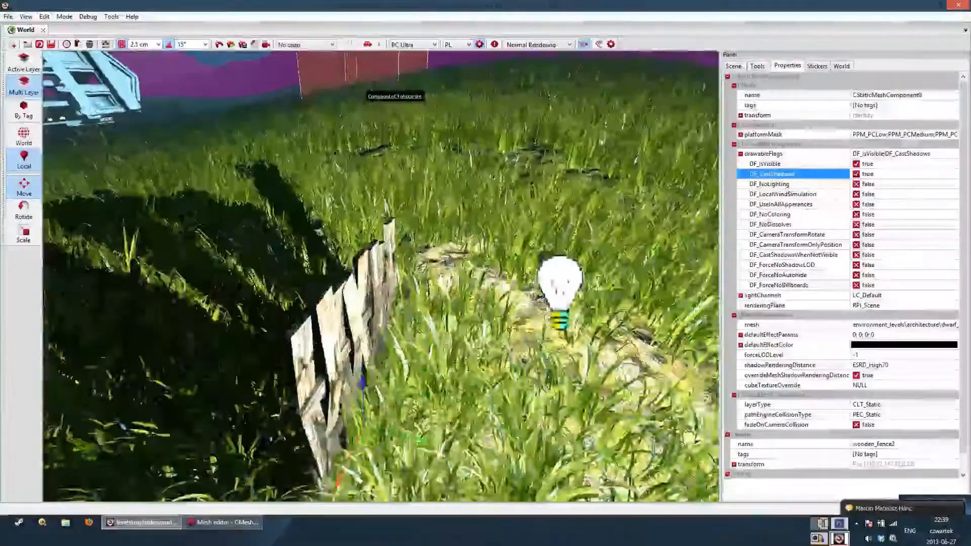
mouse_move(525, 166)
mouse_down()
mouse_move(524, 186)
mouse_move(524, 167)
mouse_up()
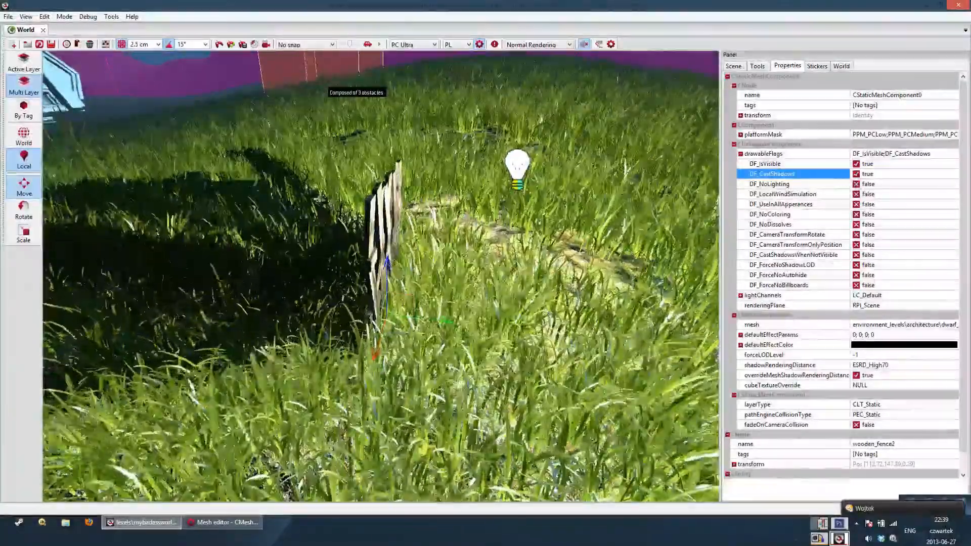
mouse_move(562, 203)
mouse_down()
mouse_move(541, 202)
mouse_move(562, 204)
mouse_up()
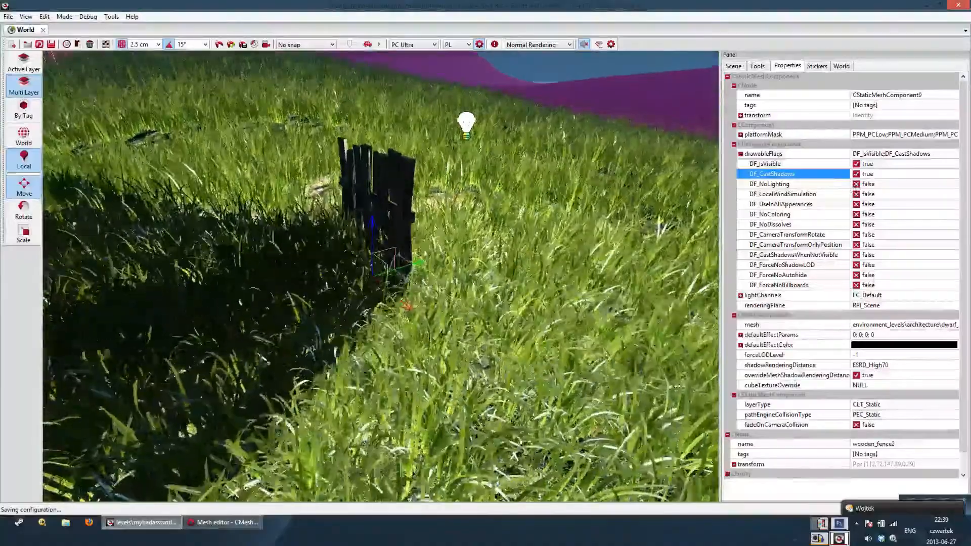
right_drag(562, 203, 548, 188)
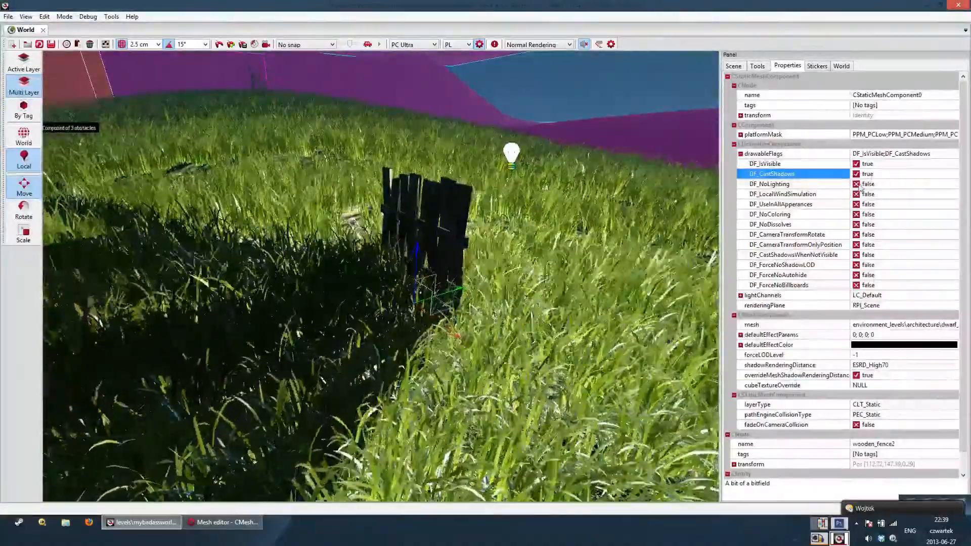
Toggle the wooden fence's DF_NoLighting flag several times to compare its shading, leaving the flag turned on.
click(856, 184)
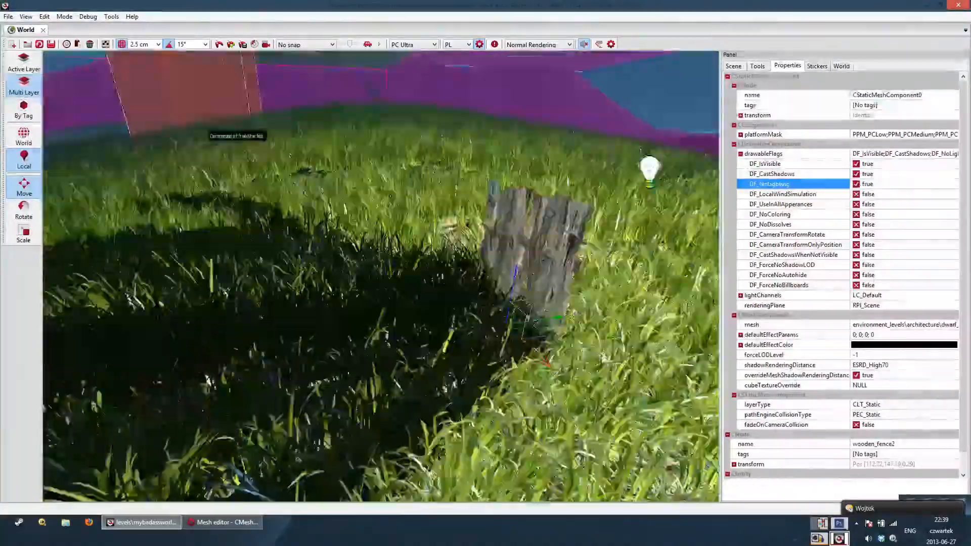
right_drag(561, 204, 535, 207)
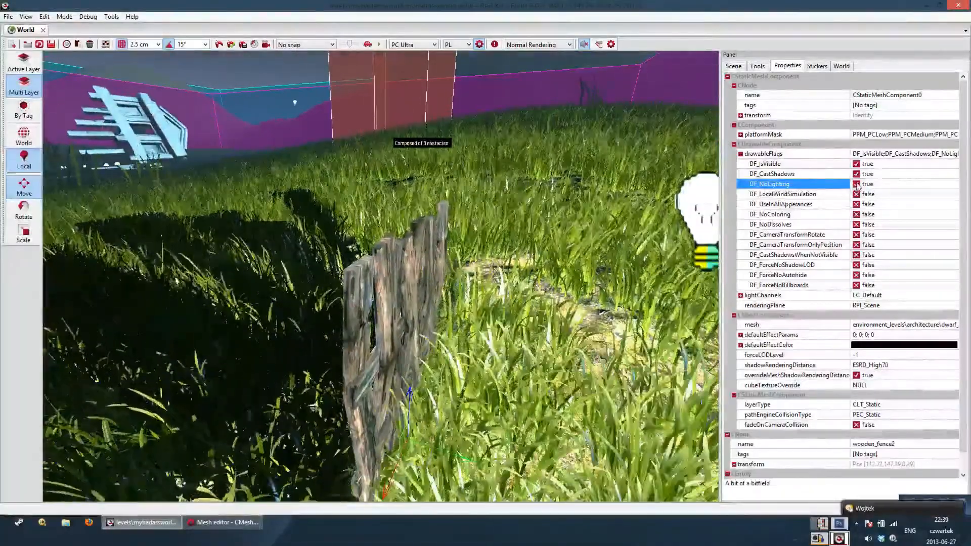
click(857, 184)
click(856, 183)
click(856, 183)
click(857, 184)
click(857, 184)
click(857, 184)
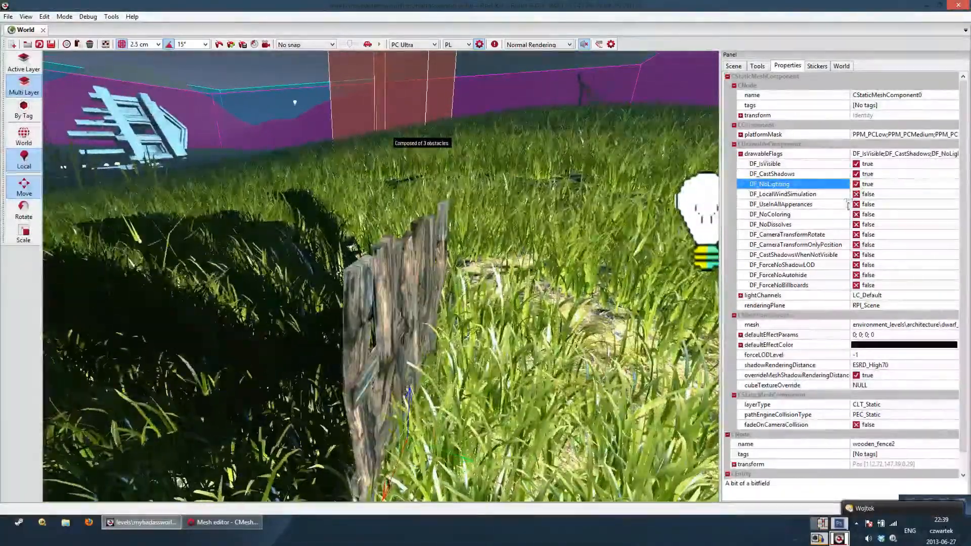
drag(606, 242, 604, 263)
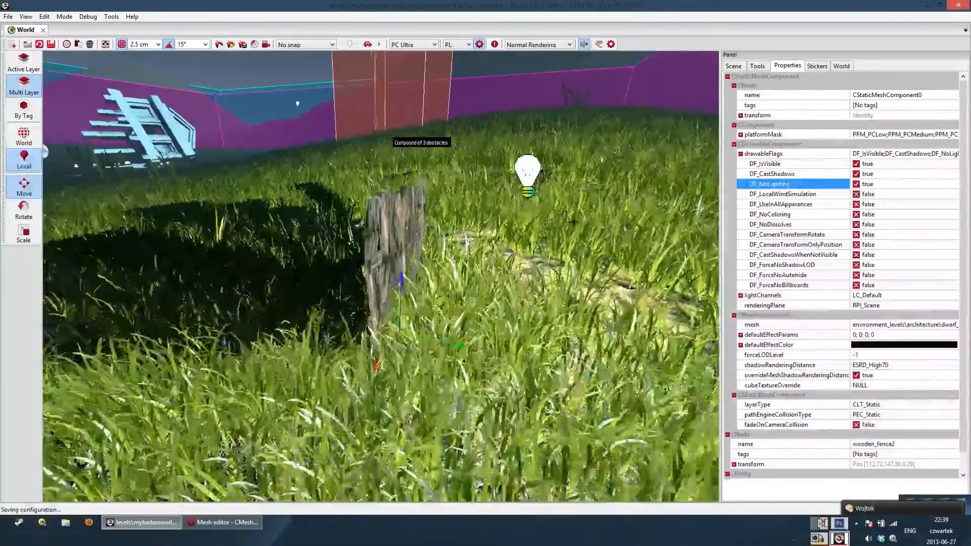
Check the wooden fence's DF_ForceNoShadowLOD flag, leaving it off, and view the fence with its shadow.
click(856, 265)
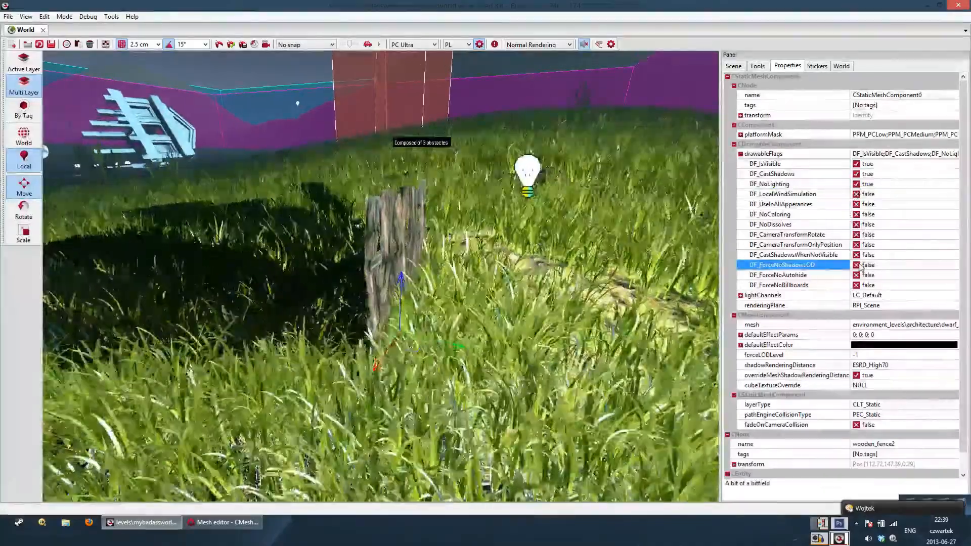
click(856, 264)
drag(540, 205, 540, 229)
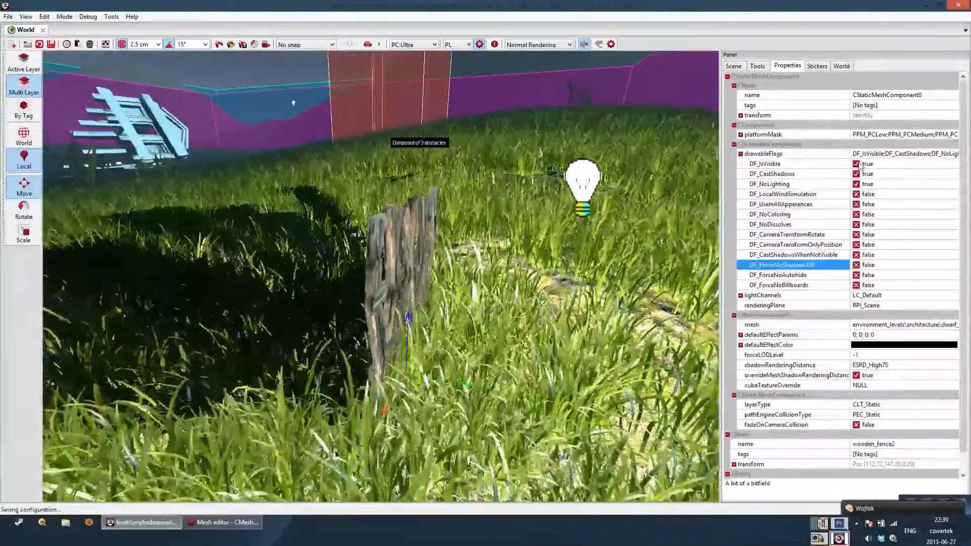
Turn off the wooden fence's DF_IsVisible flag and inspect the grass where the fence stands.
click(856, 163)
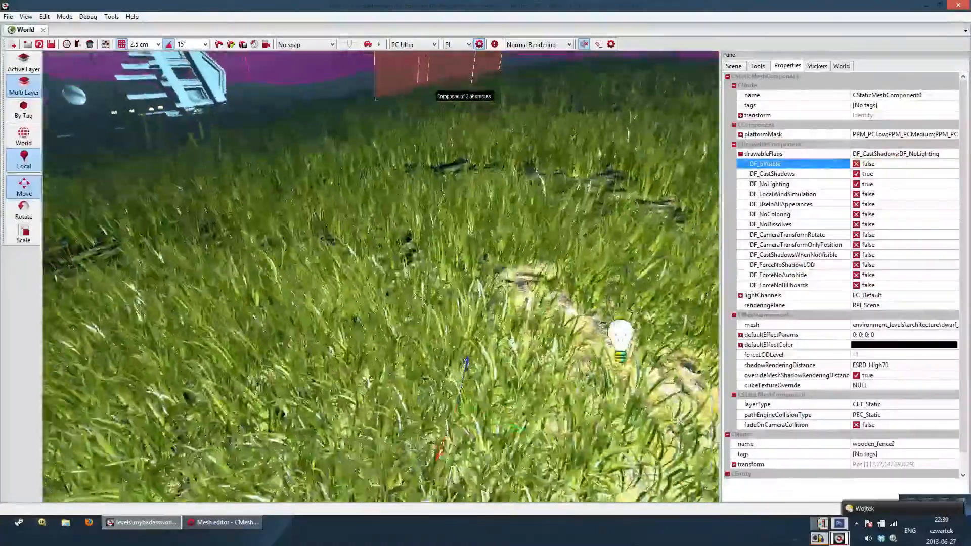
mouse_move(676, 187)
right_down()
mouse_move(696, 167)
mouse_move(676, 187)
right_up()
drag(676, 187, 676, 194)
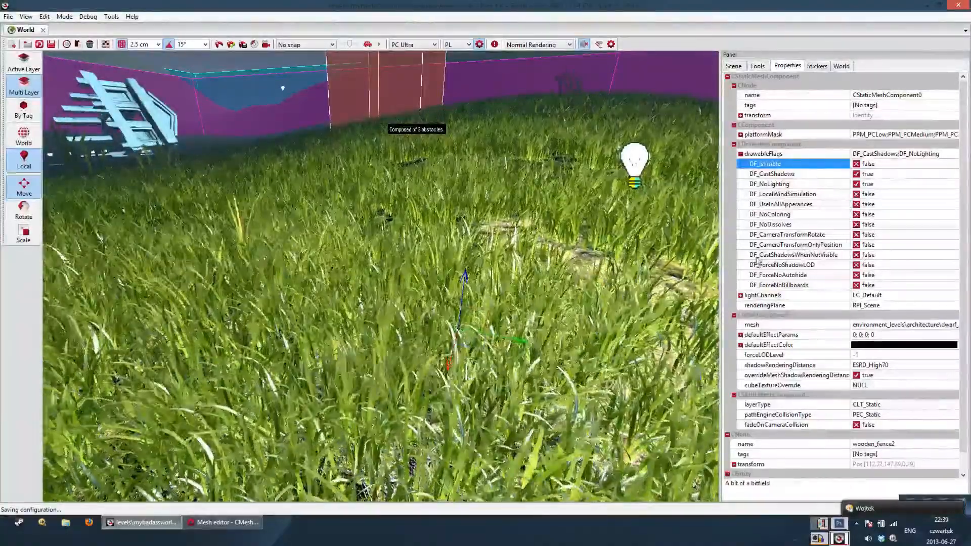
Turn on DF_CastShadowsWhenNotVisible for the hidden wooden fence and examine the shadow on the grass from several angles.
click(856, 254)
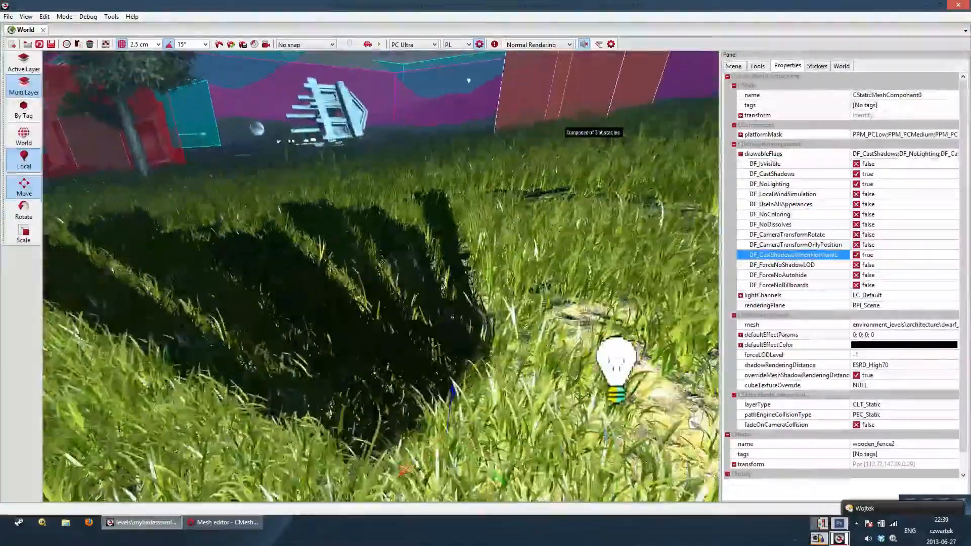
drag(380, 276, 338, 228)
right_drag(381, 276, 455, 261)
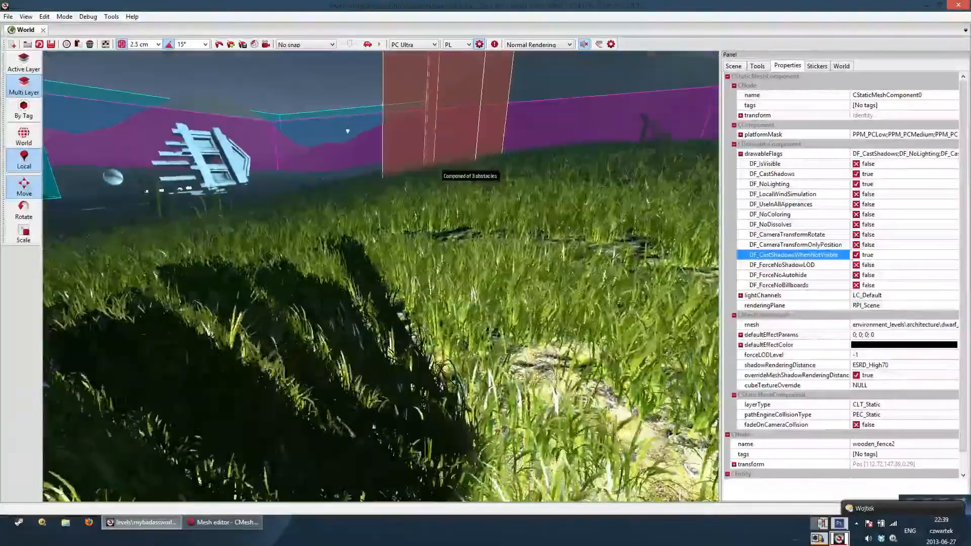
mouse_move(380, 276)
mouse_down()
mouse_move(399, 324)
mouse_move(392, 278)
mouse_up()
right_drag(391, 278, 351, 321)
right_drag(380, 276, 389, 266)
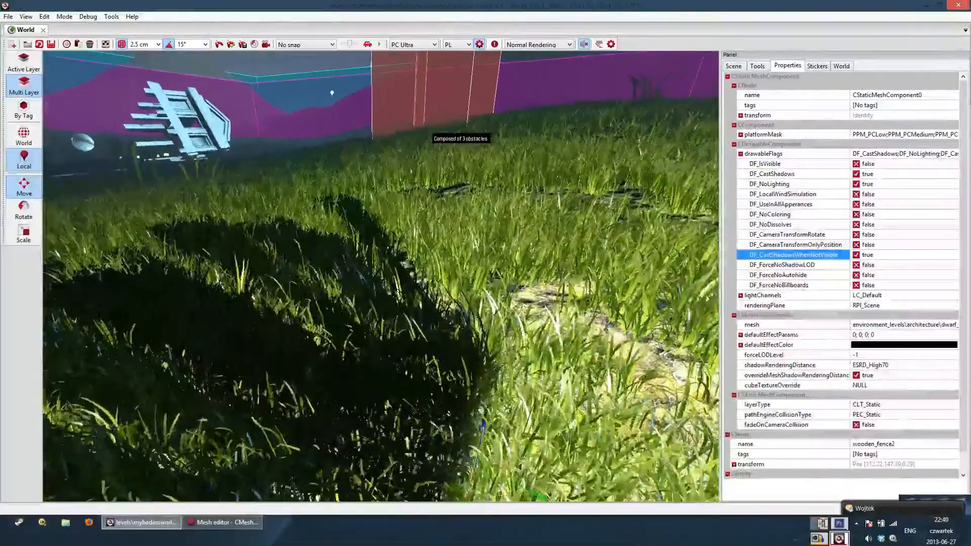
drag(380, 276, 394, 319)
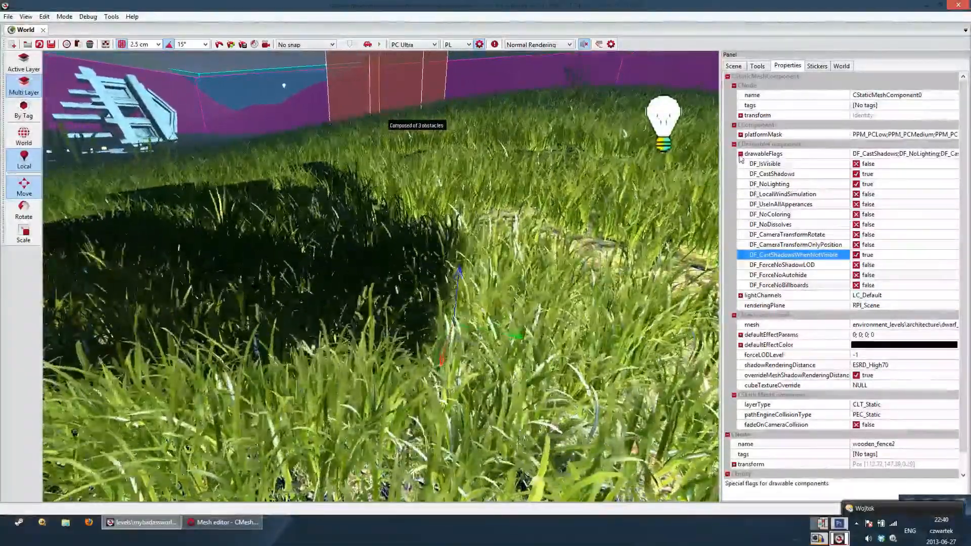
Turn the wooden fence's DF_IsVisible flag back on in its drawableFlags.
click(754, 154)
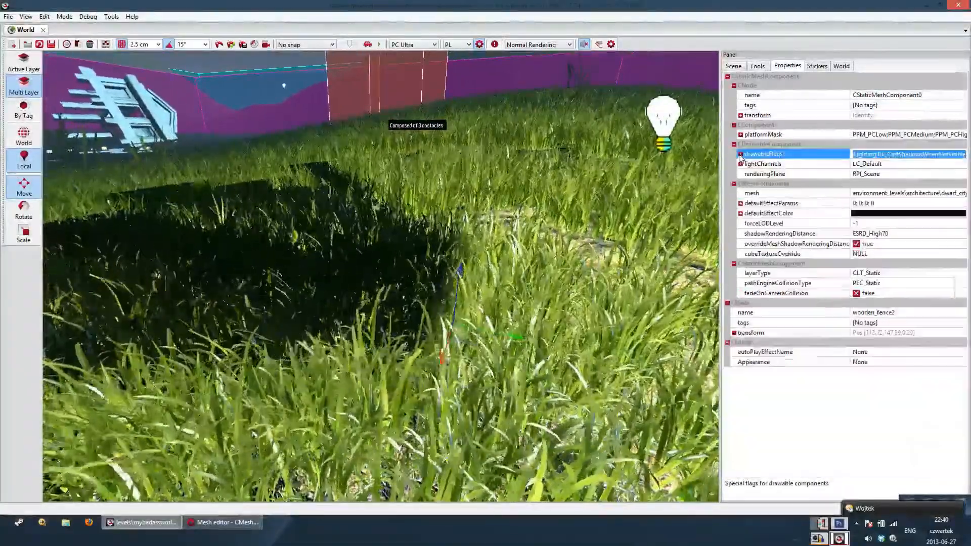
click(856, 165)
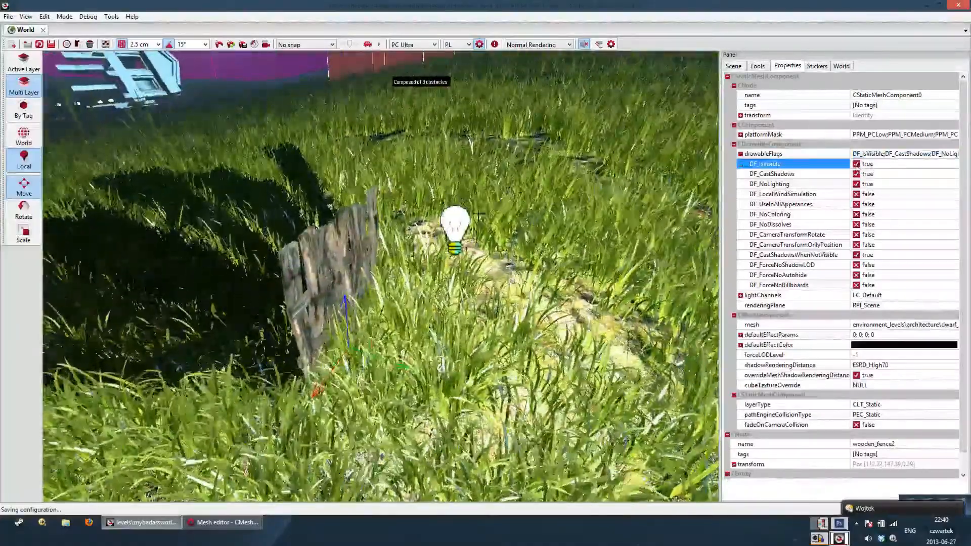
Select the point light beside the wooden fence, set its shadowDistanceScale to 0.1, and look at the fence's shadow.
click(470, 221)
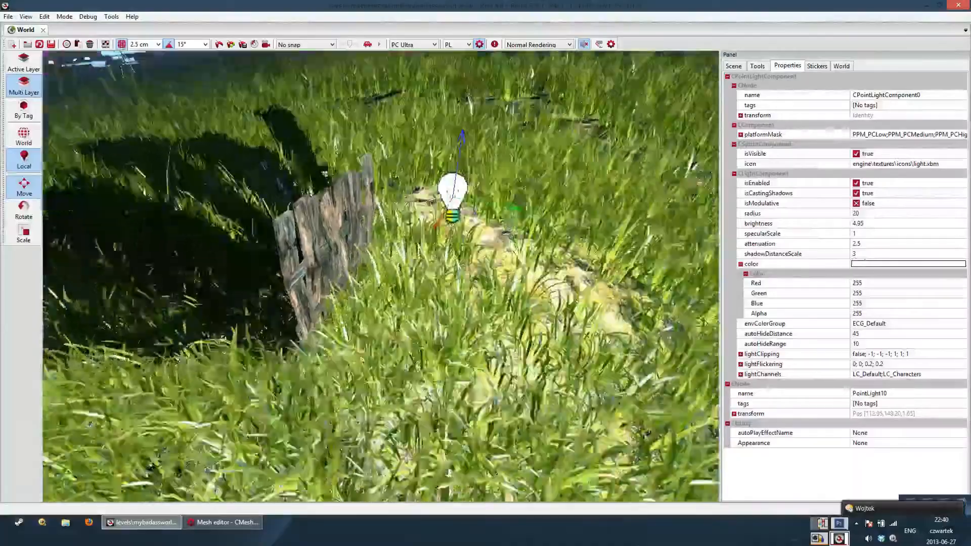
right_drag(381, 276, 381, 212)
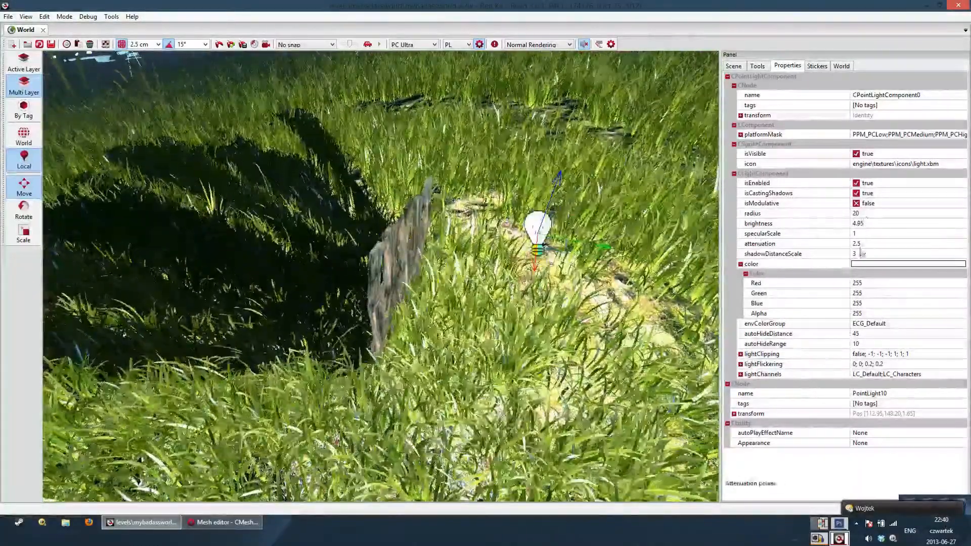
click(871, 255)
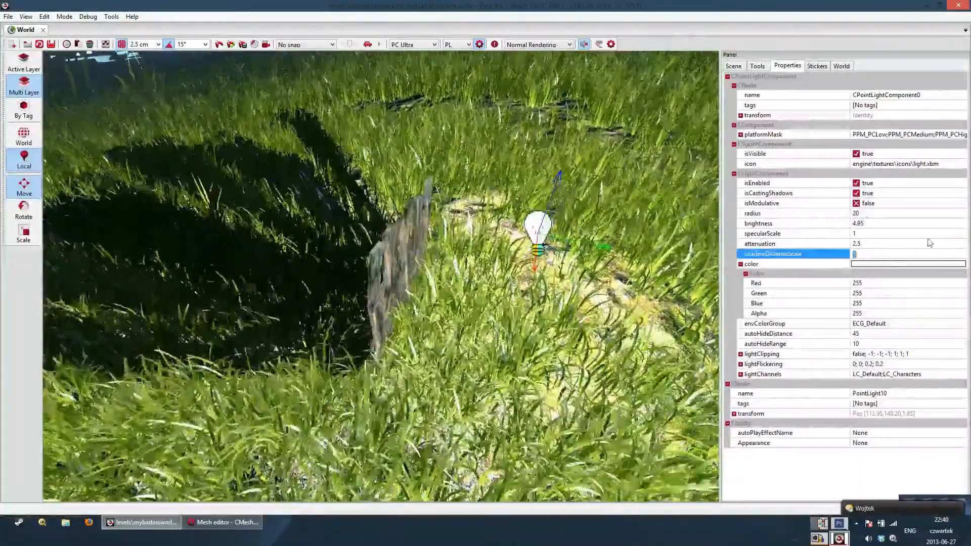
text(0.1)
key(Return)
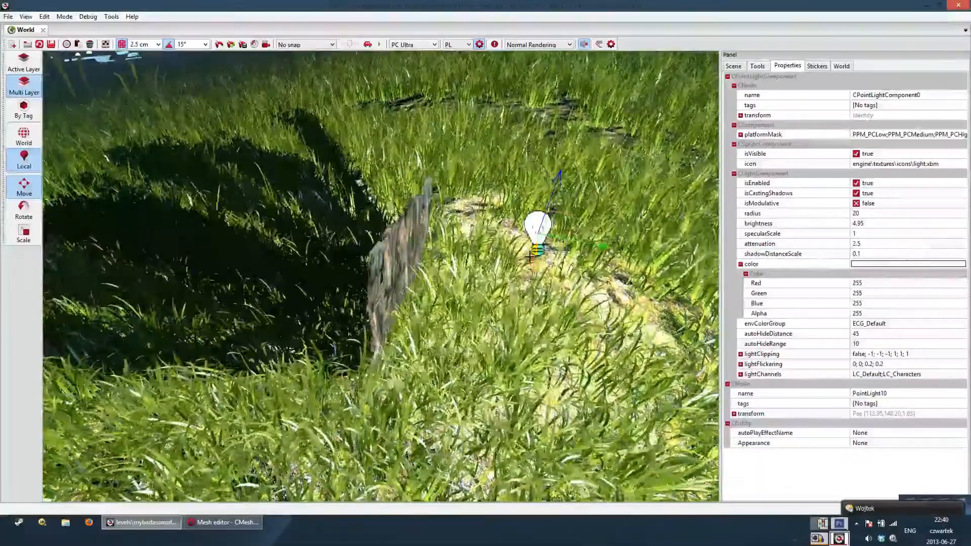
drag(530, 257, 521, 263)
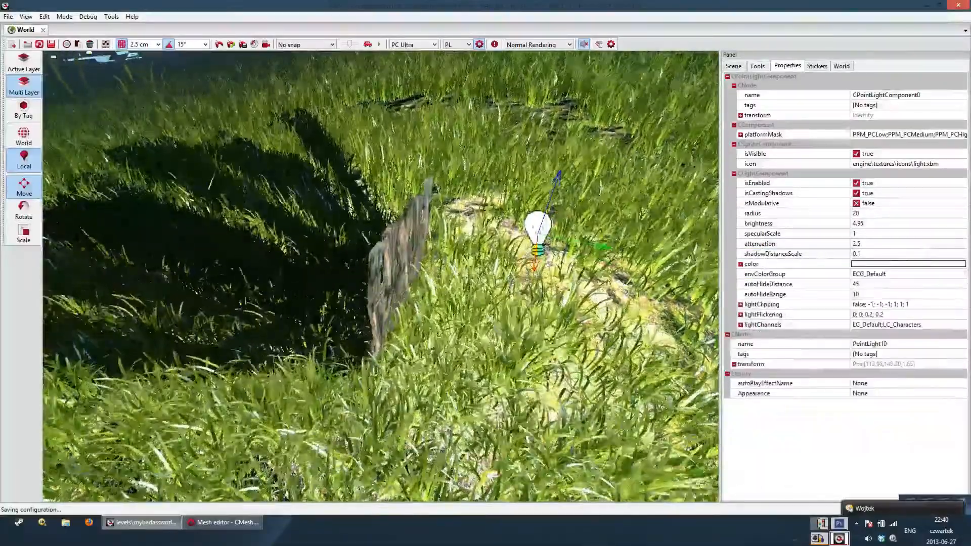
right_drag(520, 263, 381, 289)
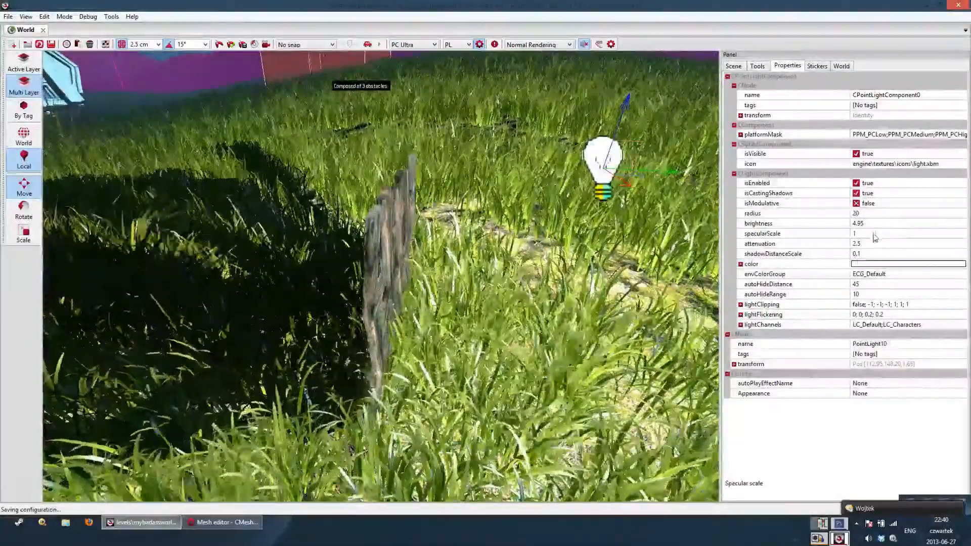
Set the point light's shadowDistanceScale back to 3 and view the fence's shadow from another side.
click(868, 254)
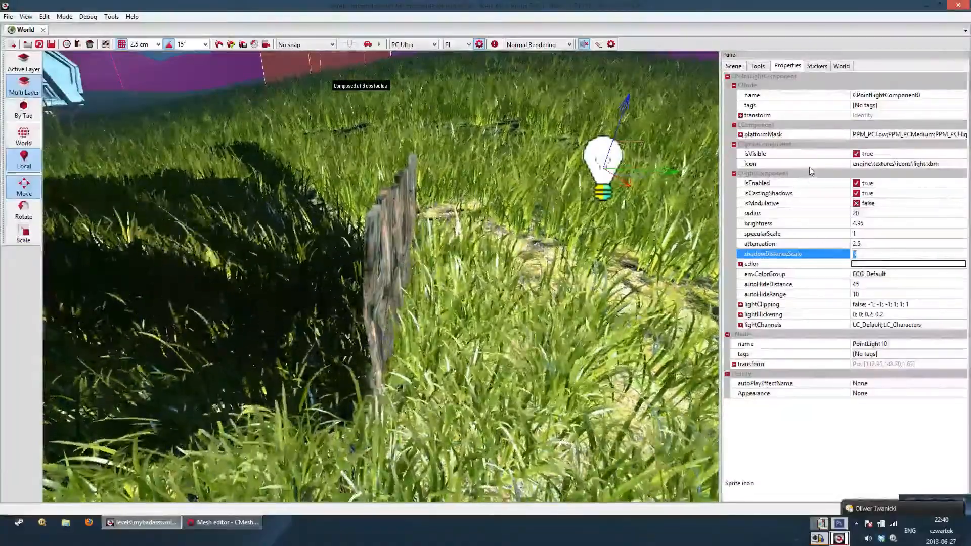
right_drag(505, 242, 607, 240)
right_drag(435, 228, 350, 215)
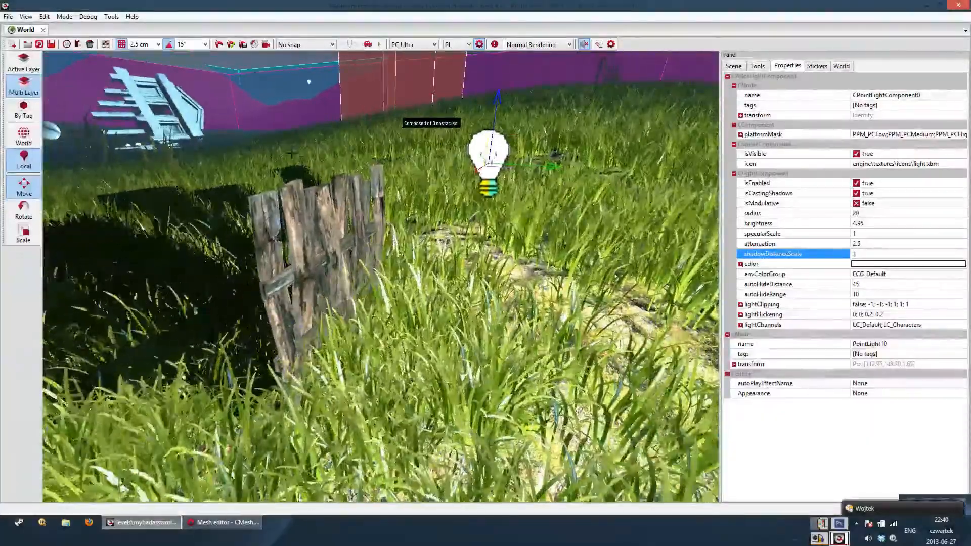
Select the wooden fence and review its lightChannels options and shadowRenderingDistance setting.
click(296, 224)
right_drag(297, 225, 249, 215)
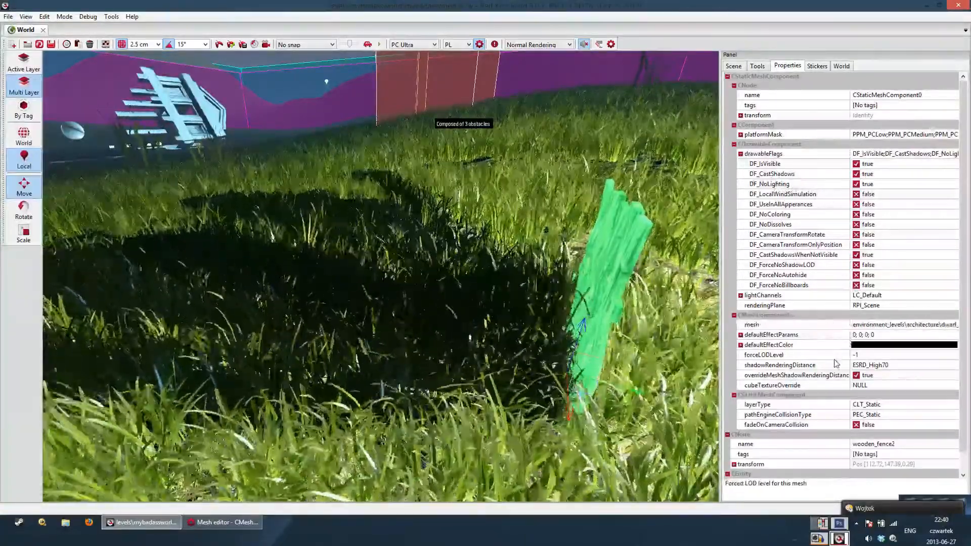
click(744, 296)
click(741, 296)
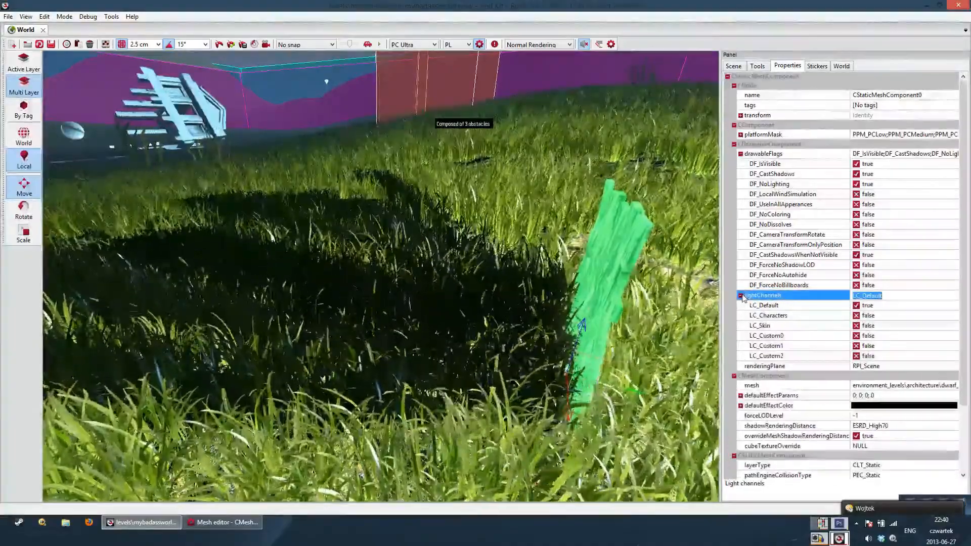
click(741, 296)
scroll(957, 296, down, 1)
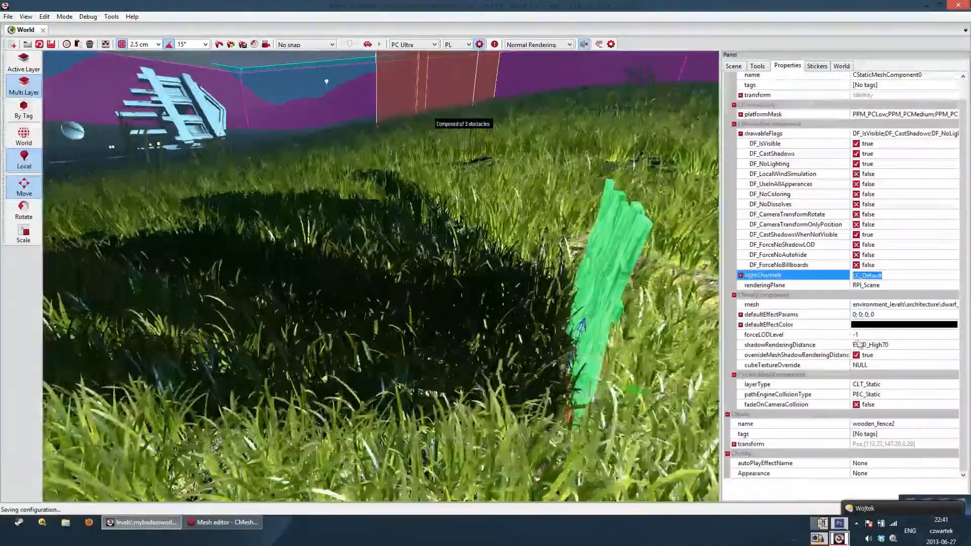
right_drag(380, 276, 374, 303)
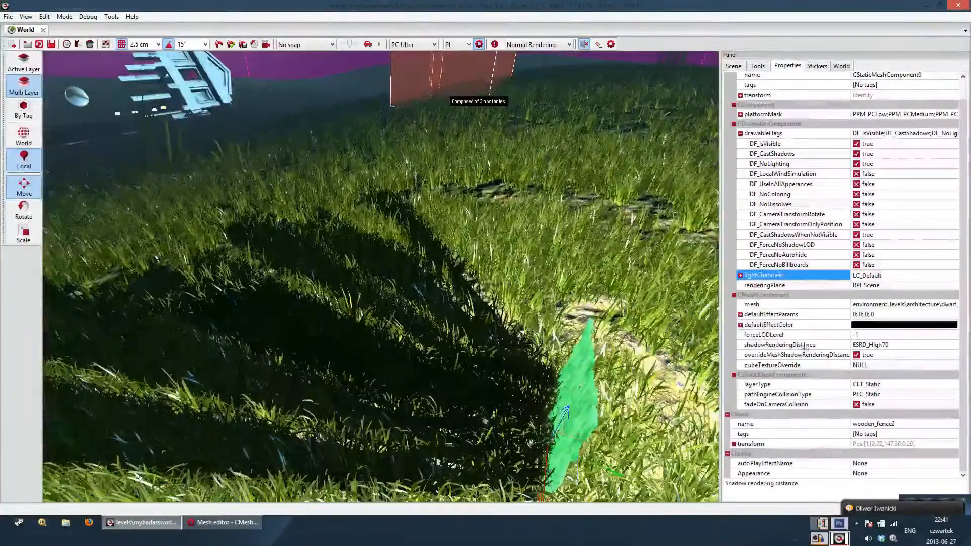
Turn off the wooden fence's override of the mesh shadow rendering distance.
click(858, 356)
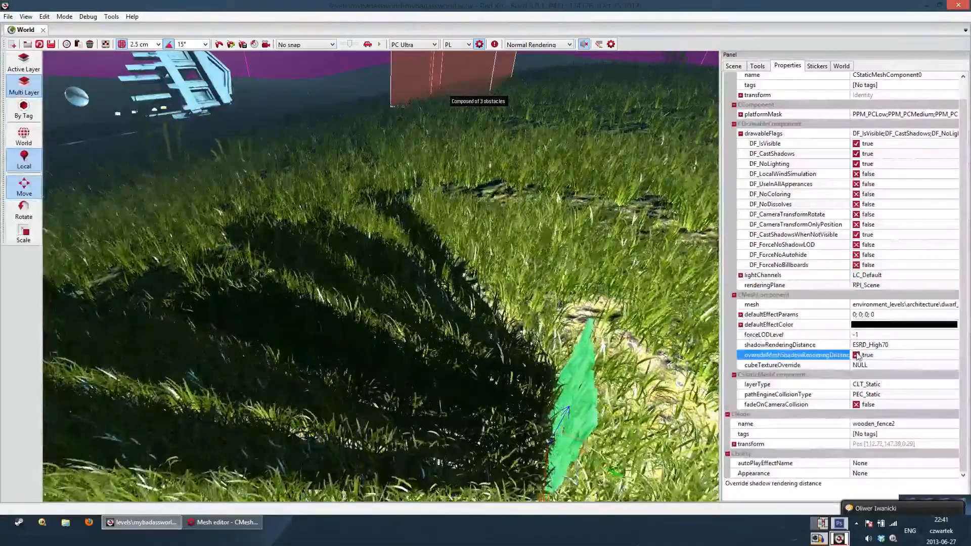
click(856, 355)
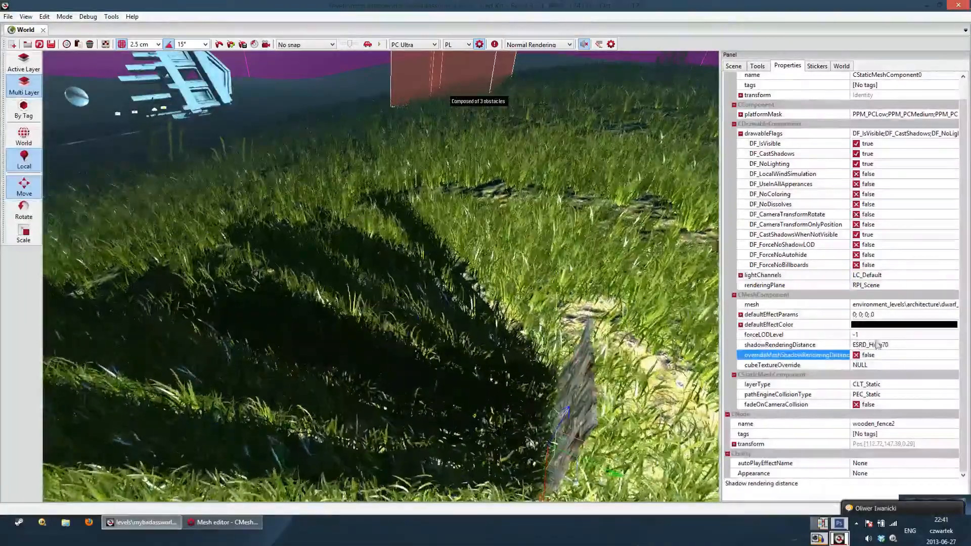
right_drag(551, 322, 562, 336)
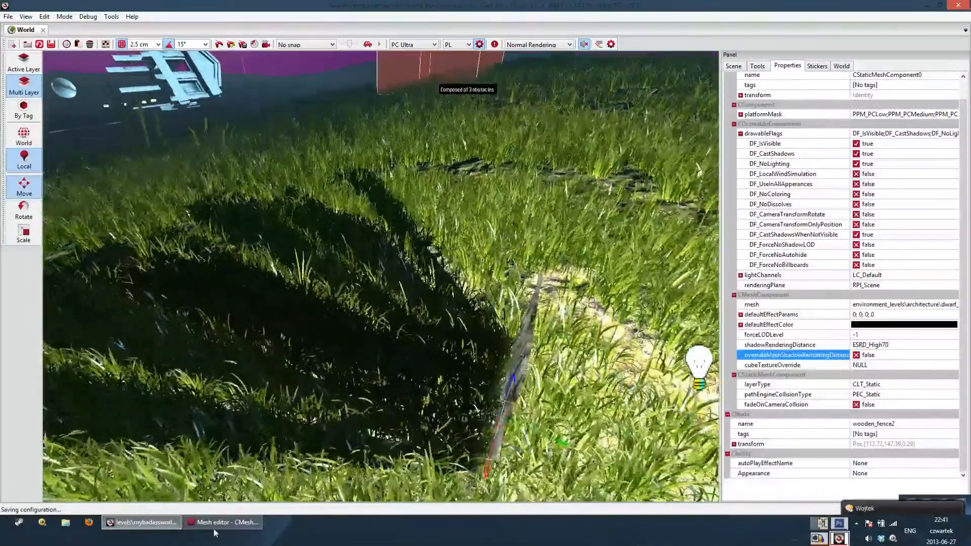
Switch to the Mesh editor, enlarge it to review the hut mesh's shadowRenderingDistance property, close it, and view the fence's shadow.
click(221, 524)
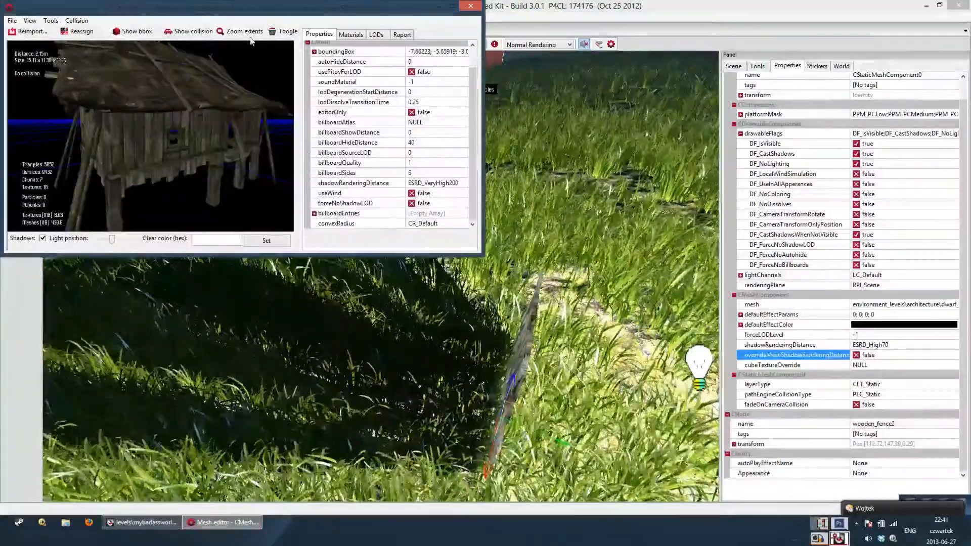
drag(212, 14, 234, 34)
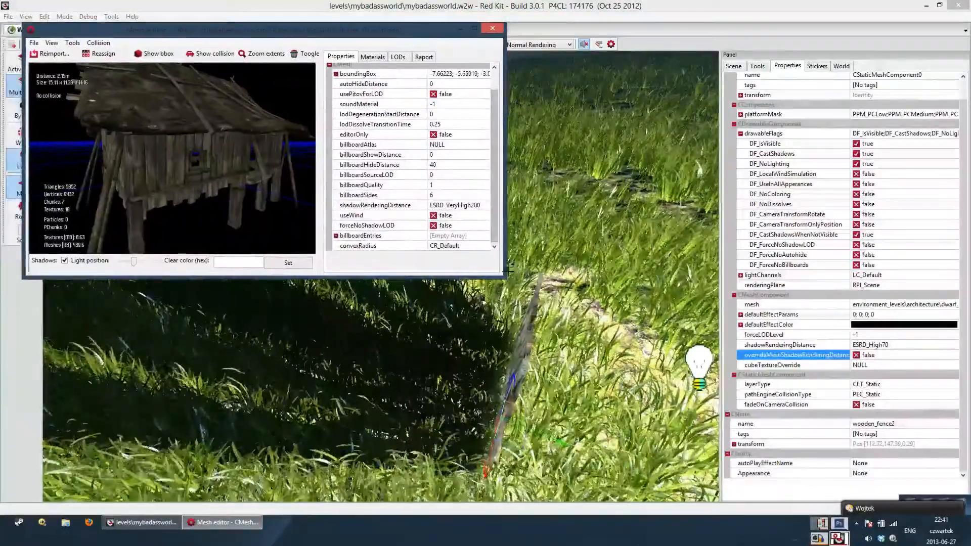
drag(507, 271, 531, 294)
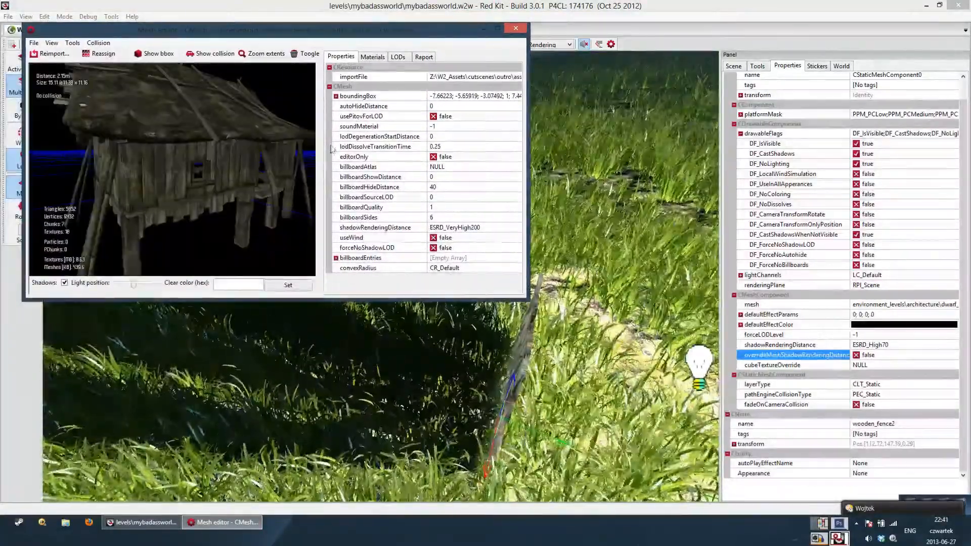
right_drag(171, 169, 147, 146)
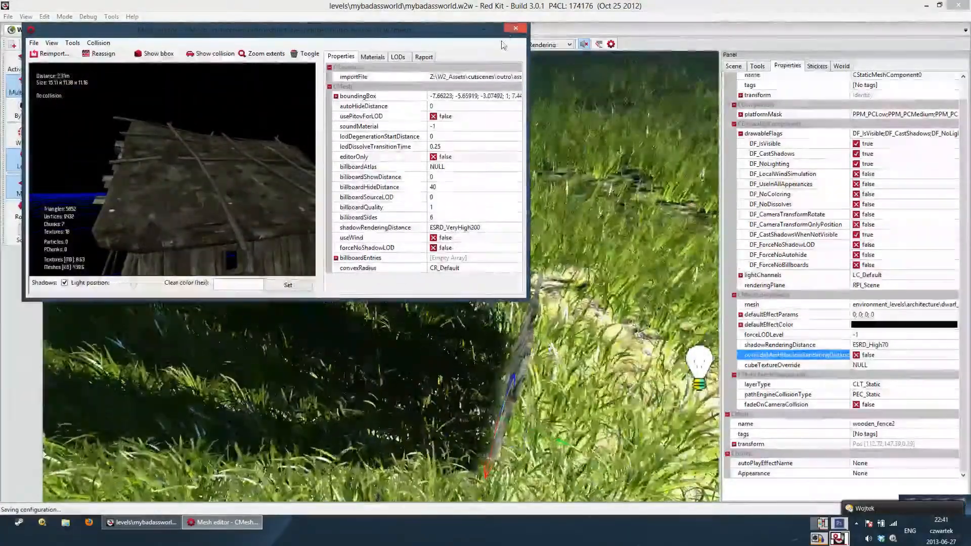
click(515, 28)
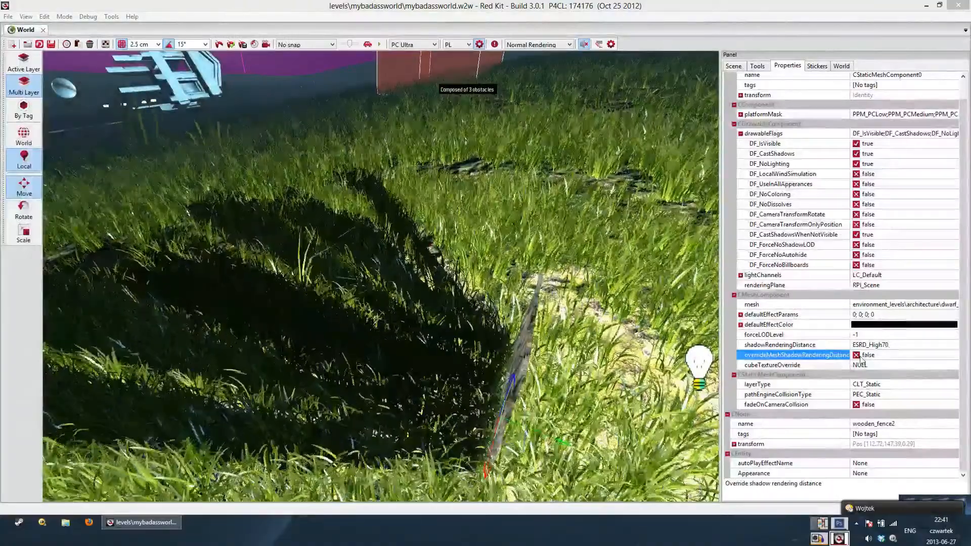
right_drag(596, 303, 632, 354)
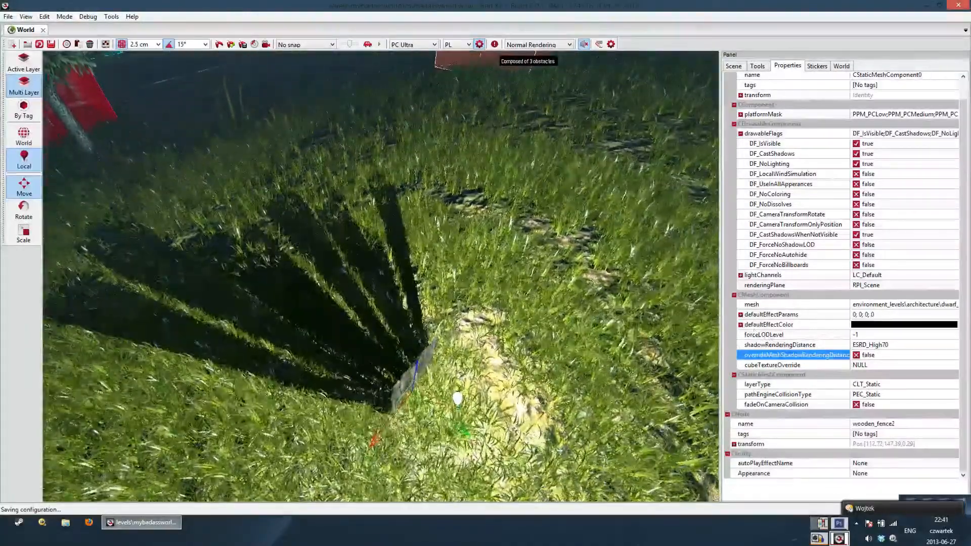
Turn on the outdoor wooden fence's override of the mesh shadow rendering distance and review the shadowRenderingDistance options.
click(846, 356)
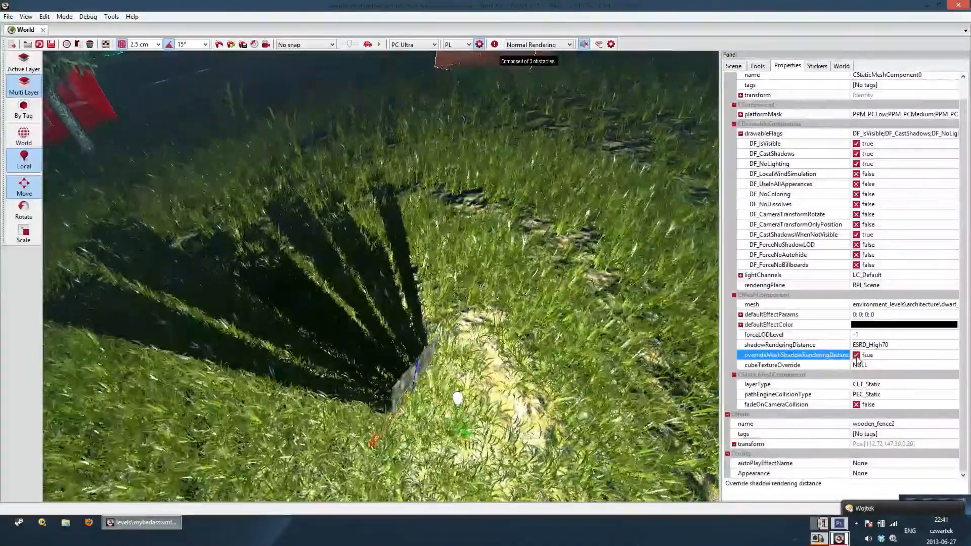
right_drag(629, 354, 630, 334)
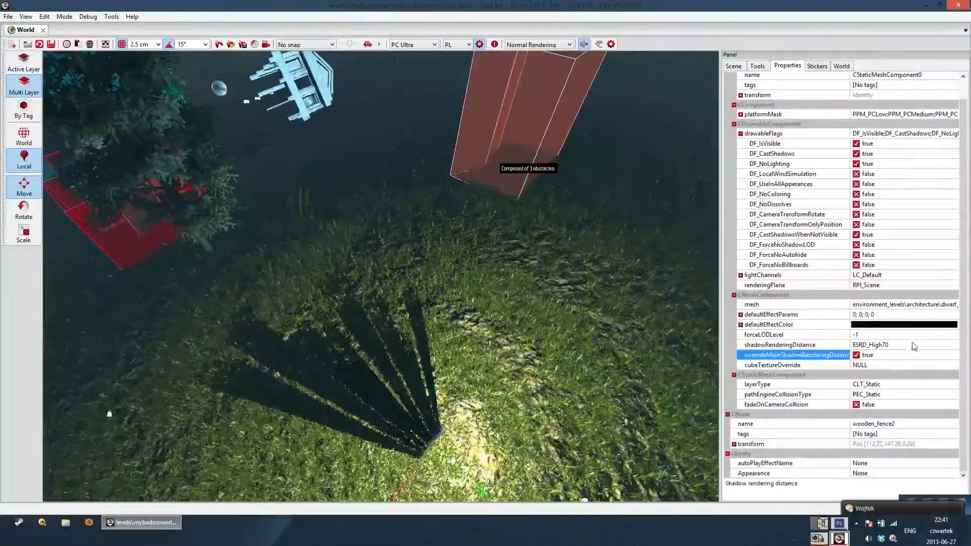
click(934, 346)
click(955, 345)
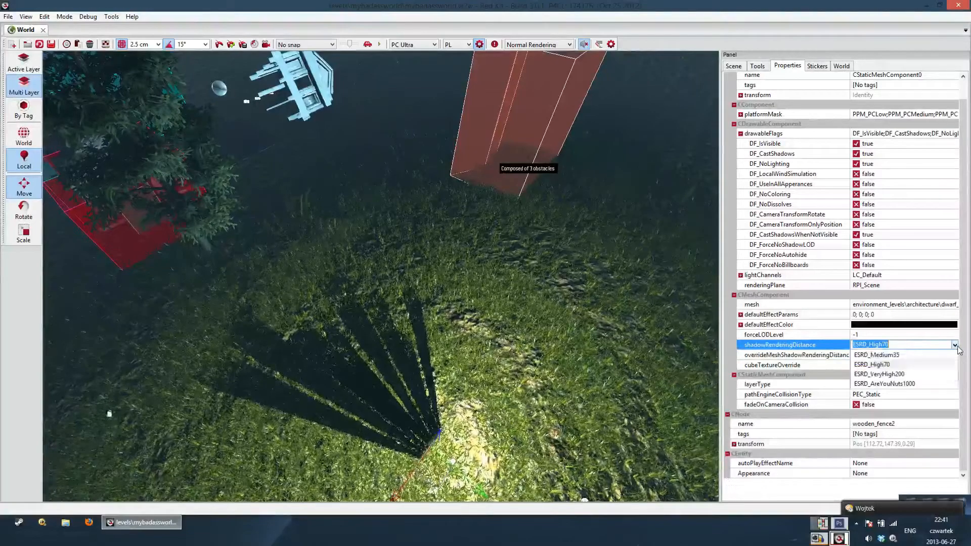
click(955, 346)
Select the wooden fence lying in the dwarven room, set its shadowRenderingDistance to ESRD_VeryHigh200, and view the room from above.
right_drag(658, 328, 442, 286)
click(304, 430)
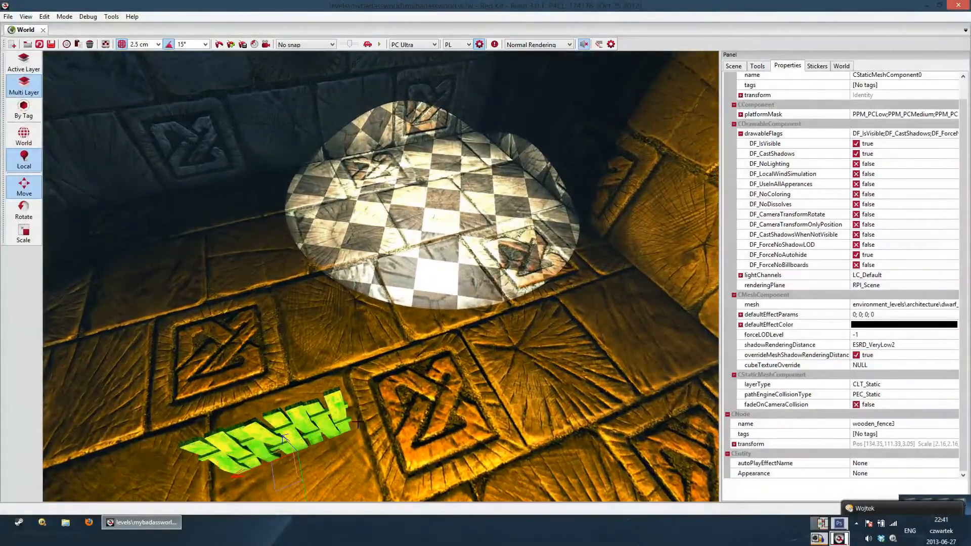
click(930, 345)
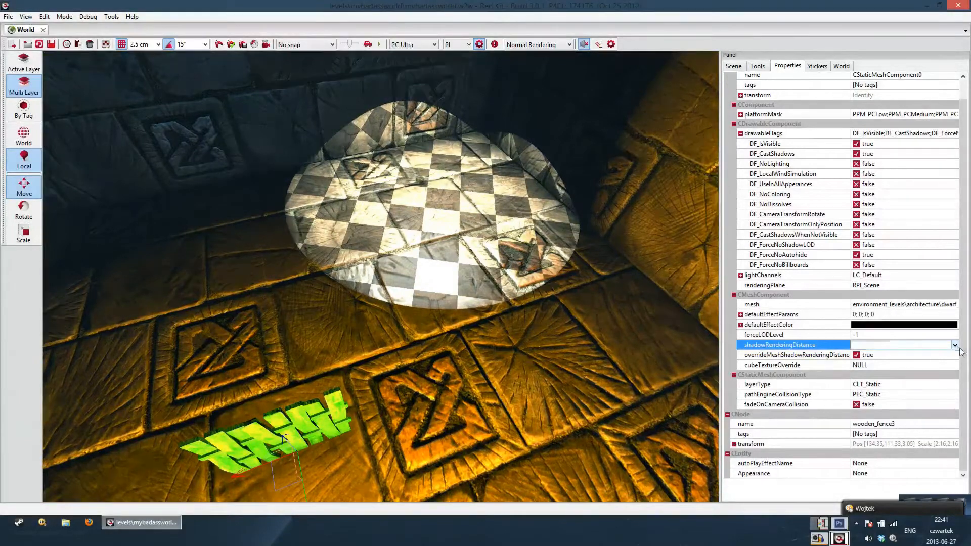
click(954, 345)
click(889, 397)
right_drag(597, 313, 528, 260)
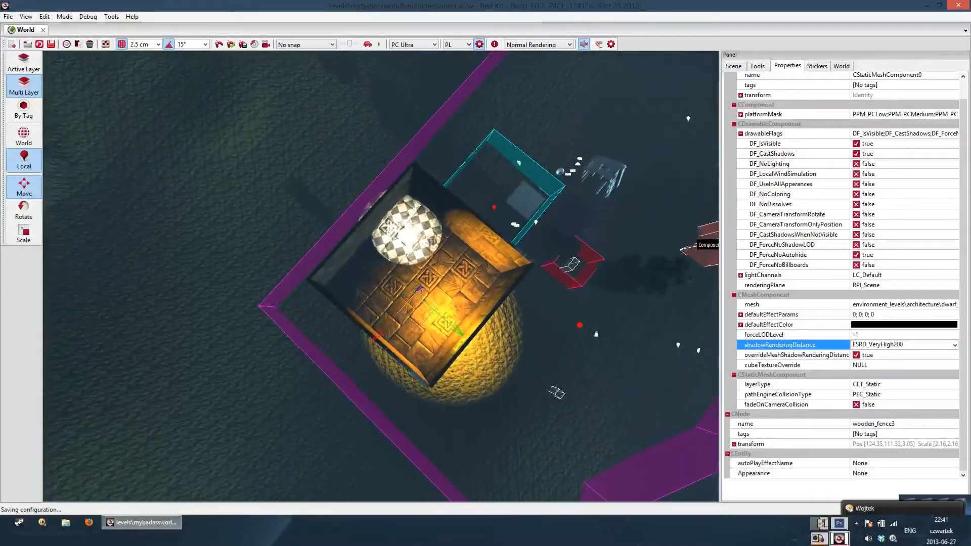
Set the room fence's shadowRenderingDistance to ESRD_AreYouNuts1000 and examine its shadow from far away and up close.
click(954, 345)
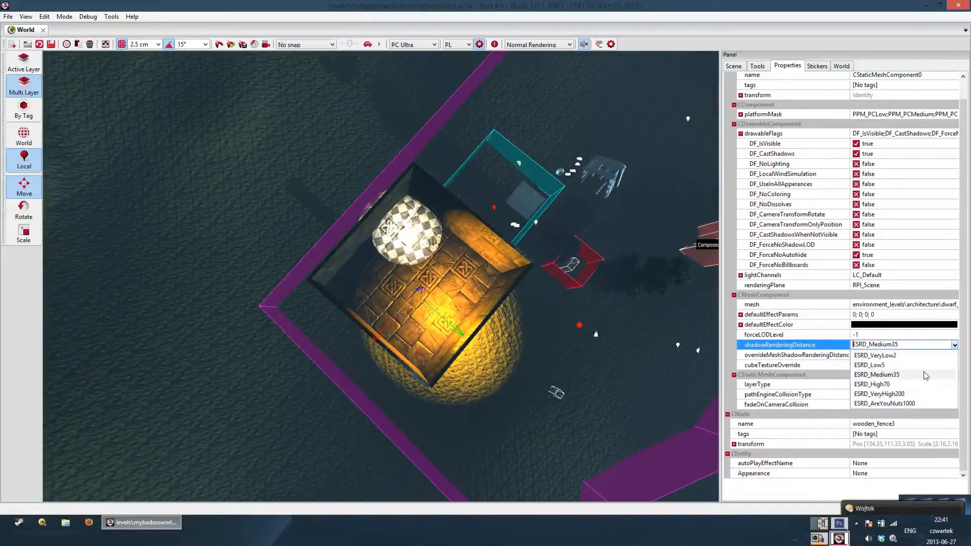
click(895, 400)
right_drag(536, 283, 531, 263)
right_drag(551, 332, 509, 265)
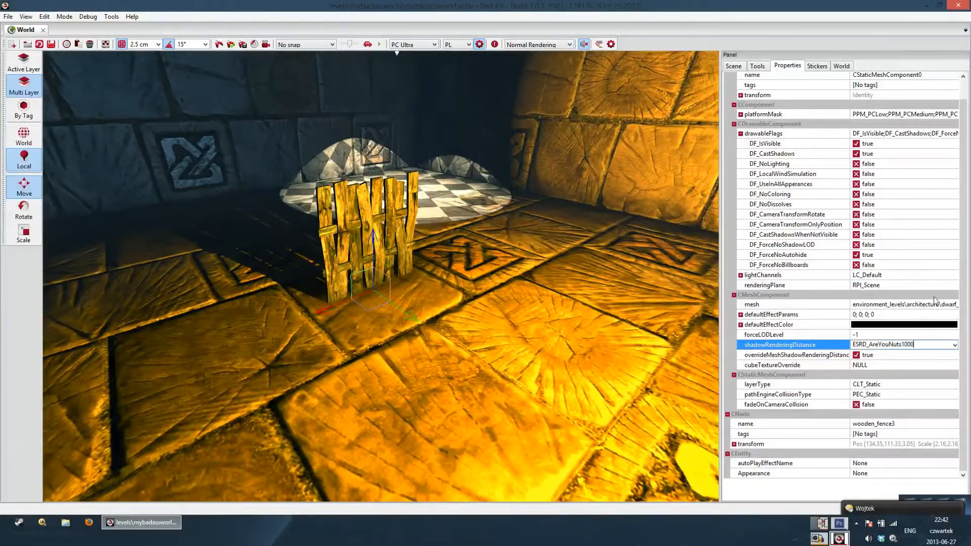
Set the room fence's shadowRenderingDistance to ESRD_Medium35.
click(955, 345)
key(Up)
key(Up)
key(Up)
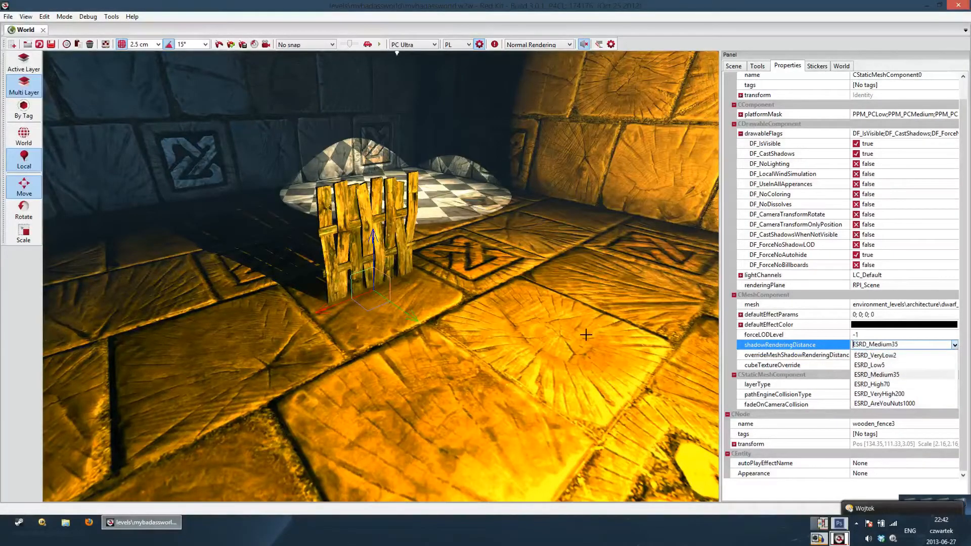
click(551, 349)
Return to the outdoor grass area, select the wooden fence beside the point light, and view it up close.
right_drag(551, 350, 552, 349)
right_drag(319, 270, 318, 270)
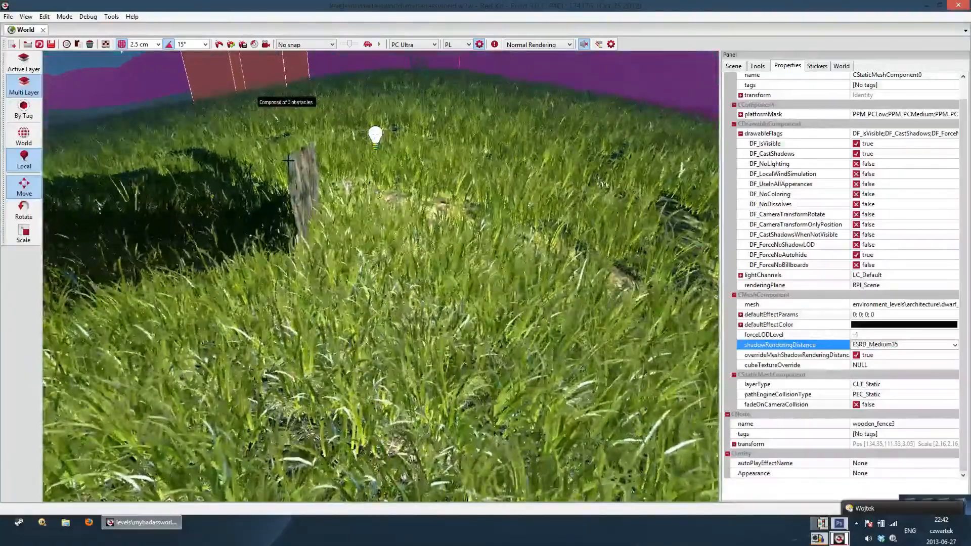
click(288, 160)
right_drag(288, 161, 425, 213)
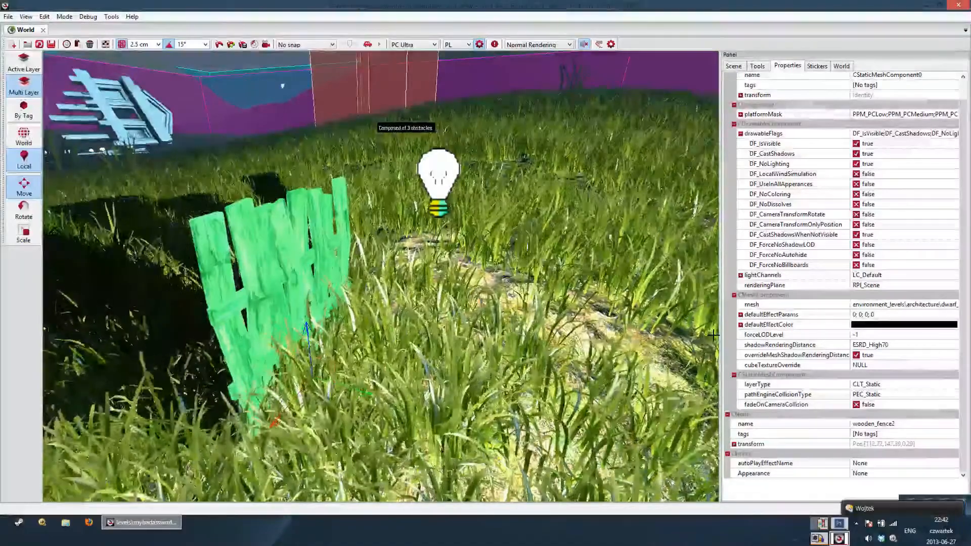
Create a new entity template named lightentity in the mybadassworld folder of the Asset Browser.
click(108, 45)
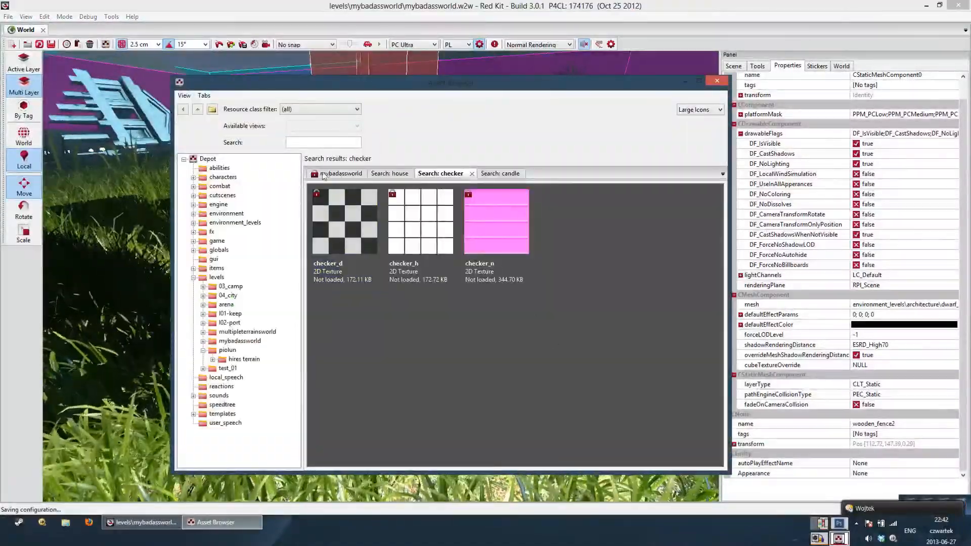
click(323, 175)
scroll(547, 390, down, 2)
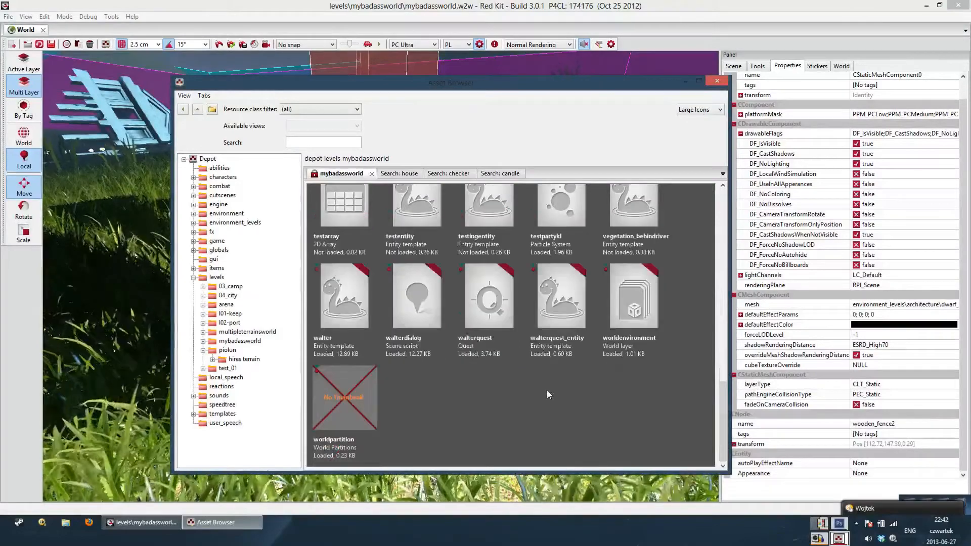
right_click(438, 383)
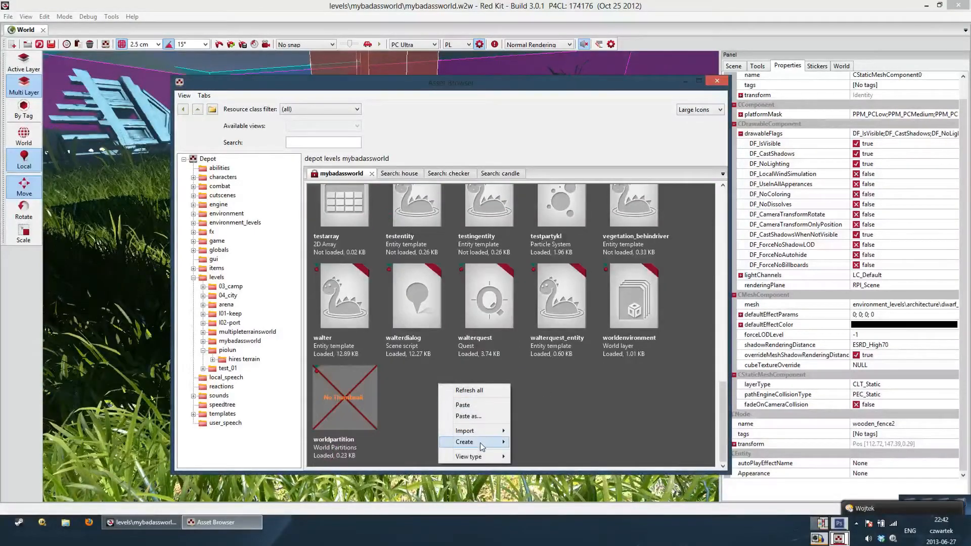
mouse_move(481, 442)
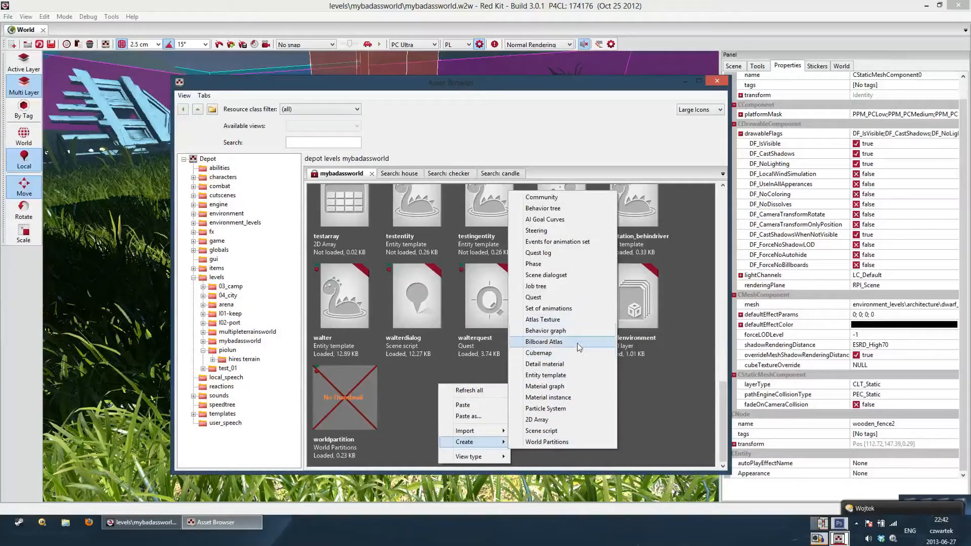
click(567, 377)
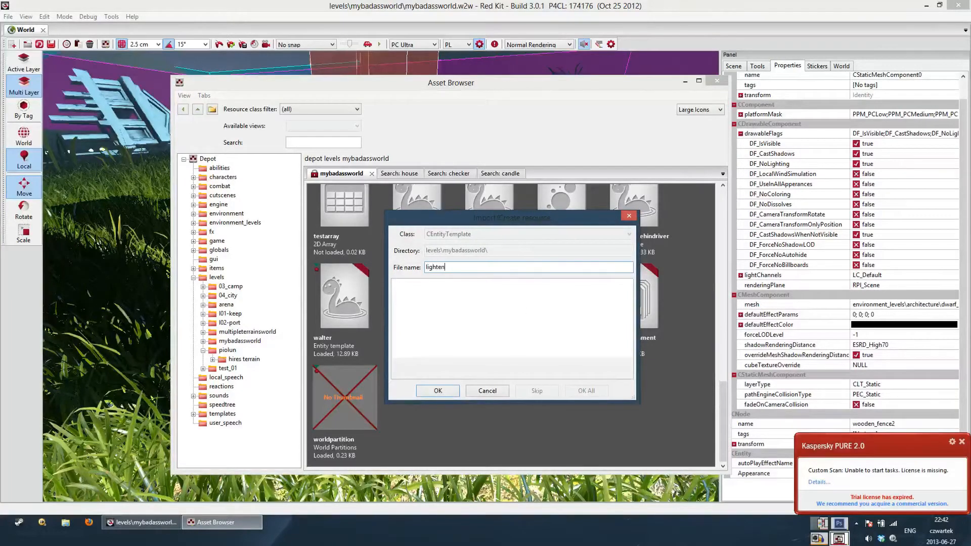
text(lightentity)
key(Return)
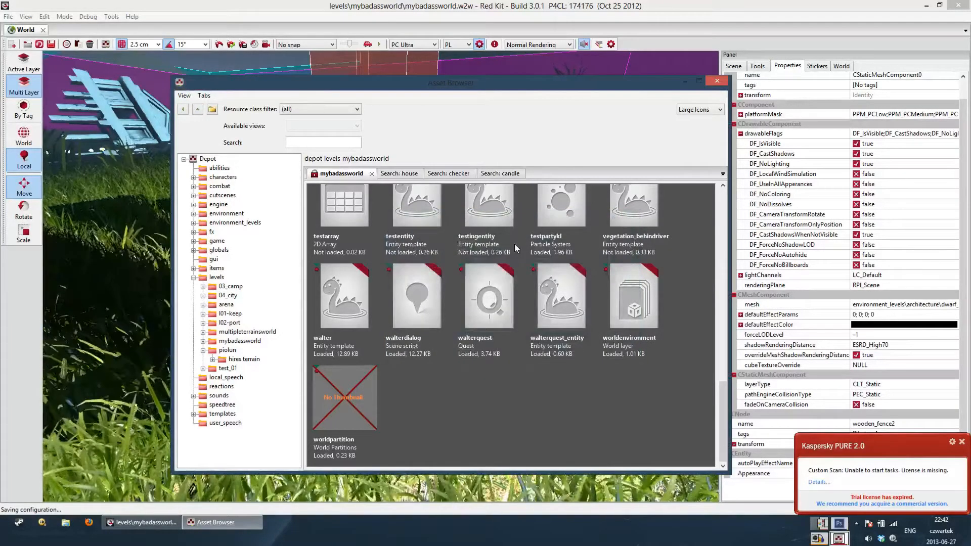
Open the lightentity template in the Entity Editor, maximize the editor, and widen its component and properties area.
scroll(517, 392, up, 6)
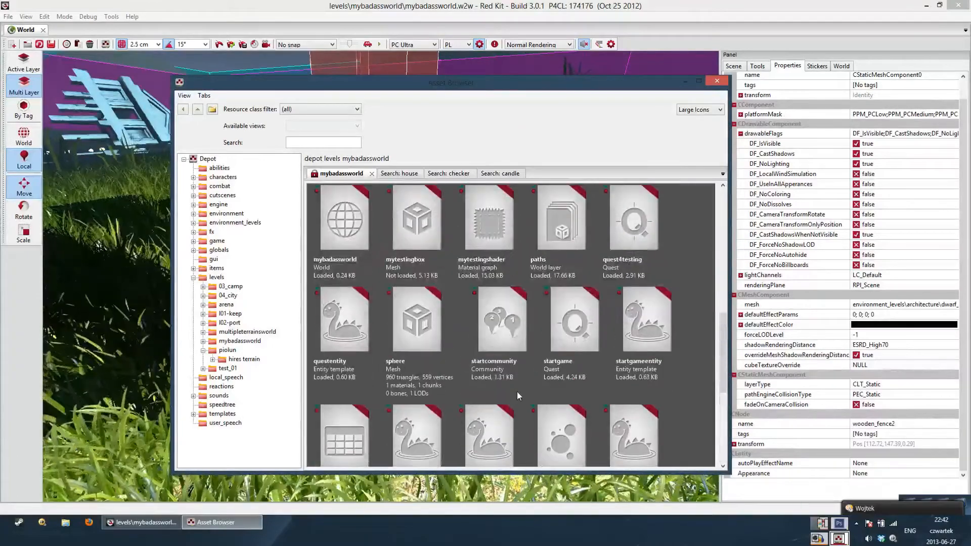
scroll(517, 392, up, 2)
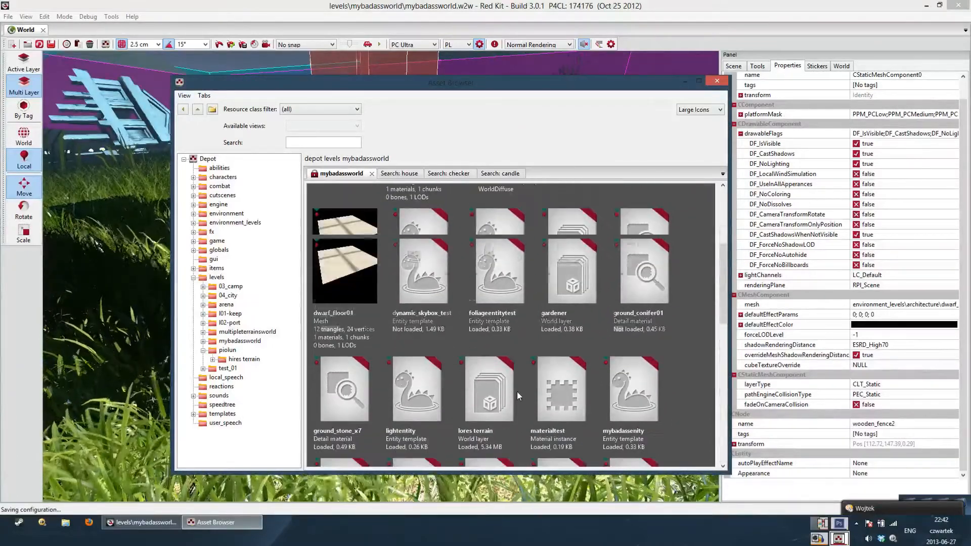
double_click(399, 343)
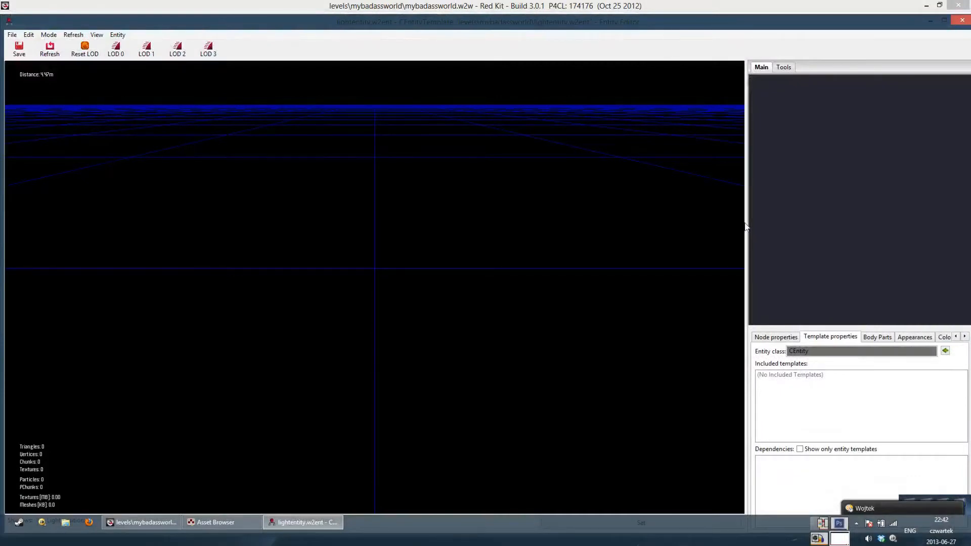
drag(746, 222, 589, 225)
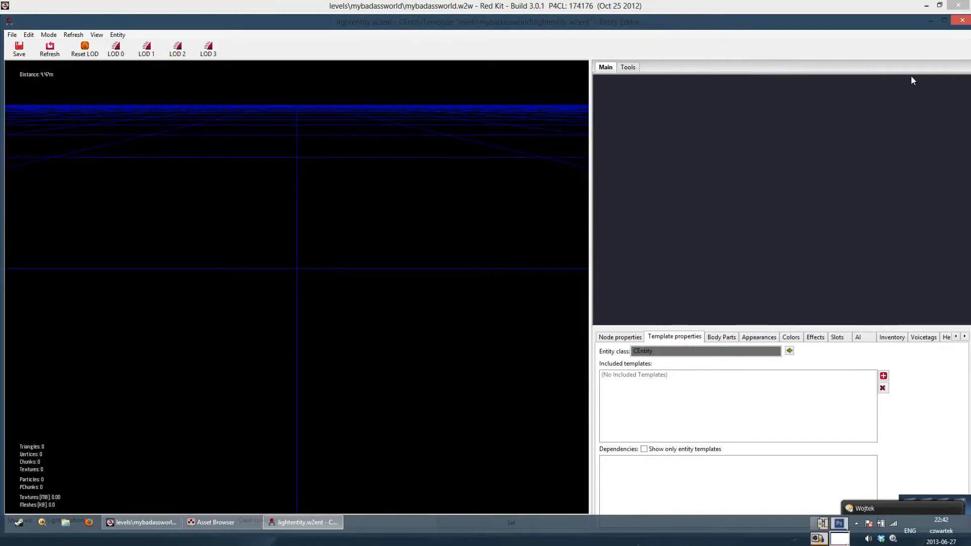
click(944, 21)
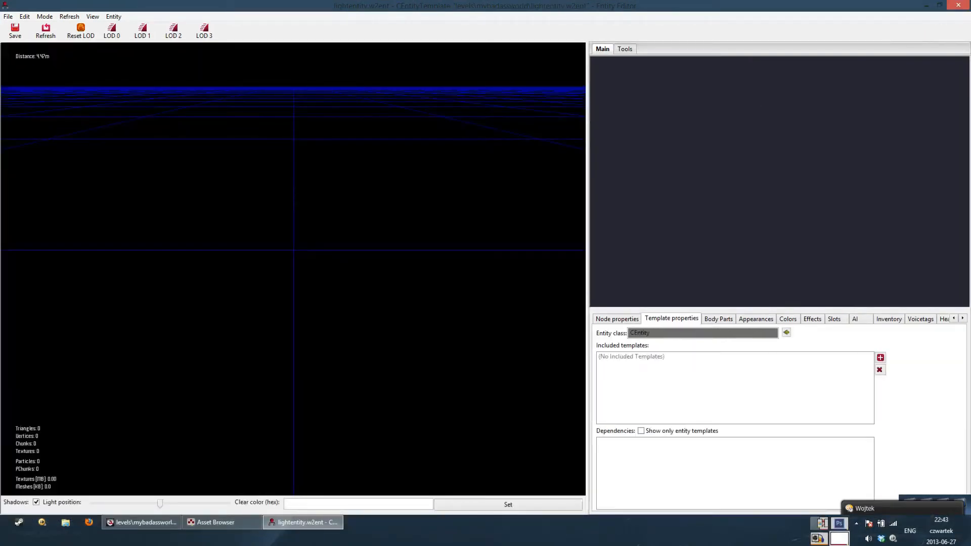
Add a CPointLightComponent to the lightentity template.
right_click(684, 124)
right_click(650, 127)
click(650, 119)
right_click(699, 148)
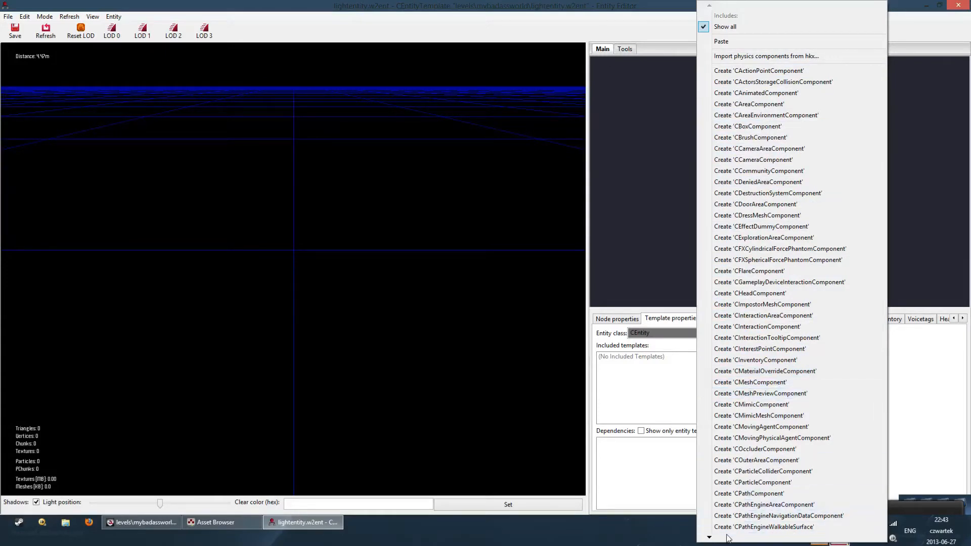
scroll(712, 542, down, 1)
mouse_move(710, 538)
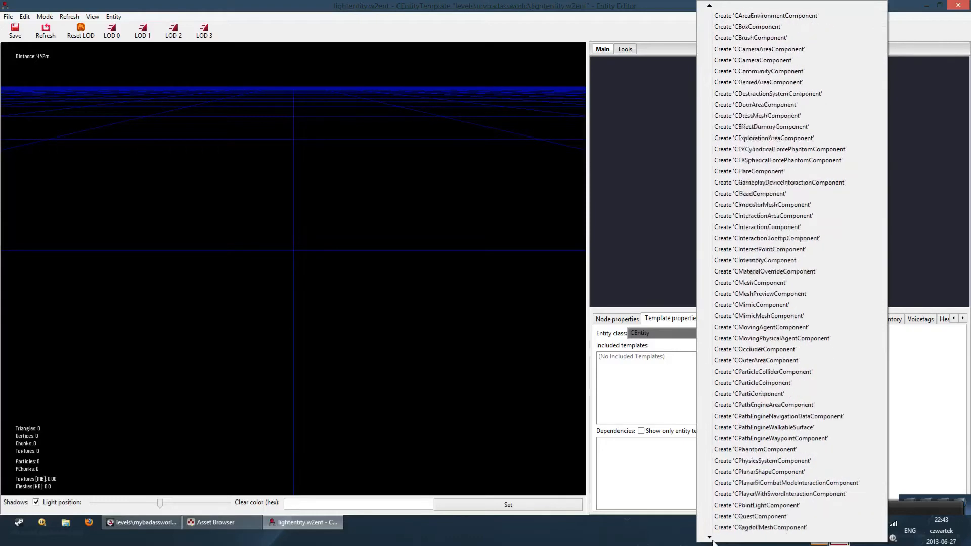
scroll(761, 503, down, 6)
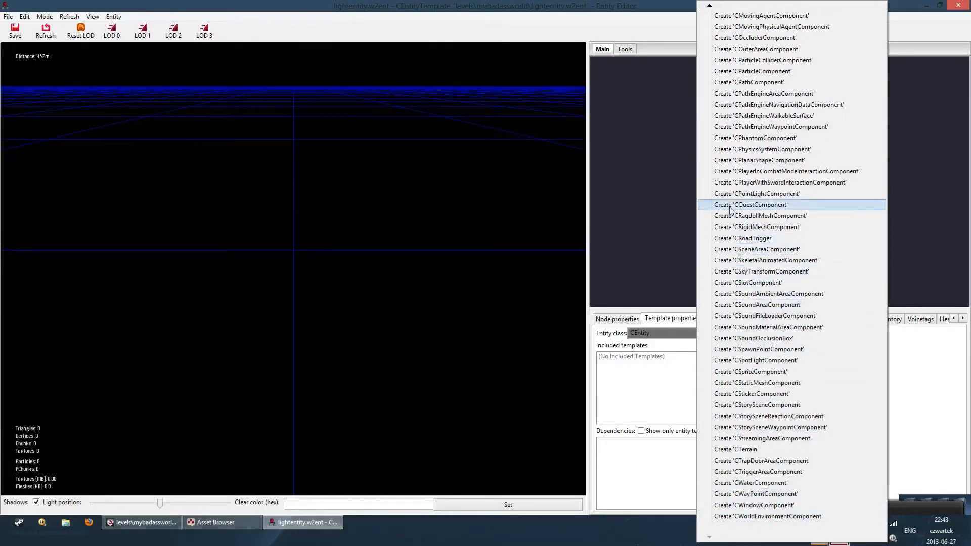
click(742, 195)
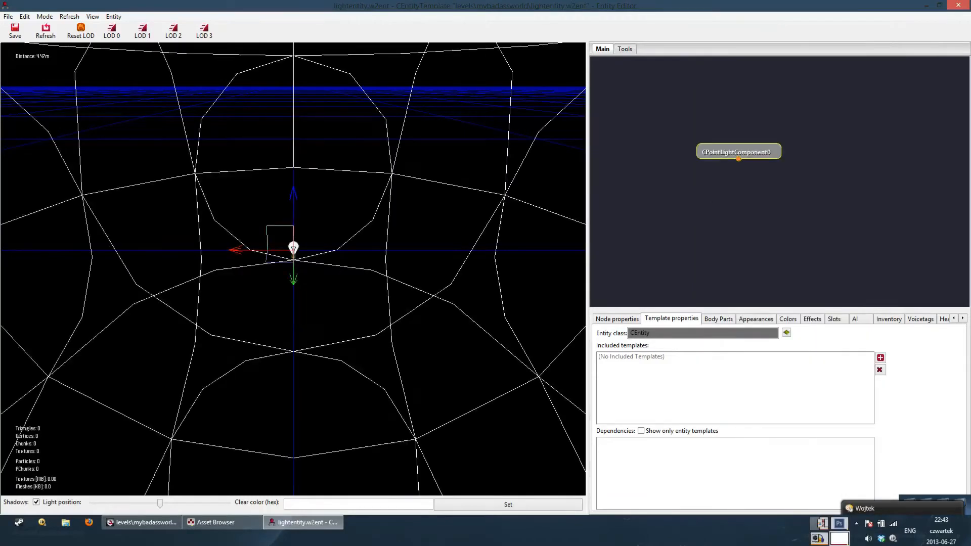
Move the point light component to about X 0.47 and Z 0.40, and show its node properties in an enlarged area.
drag(293, 196, 293, 166)
drag(234, 223, 198, 223)
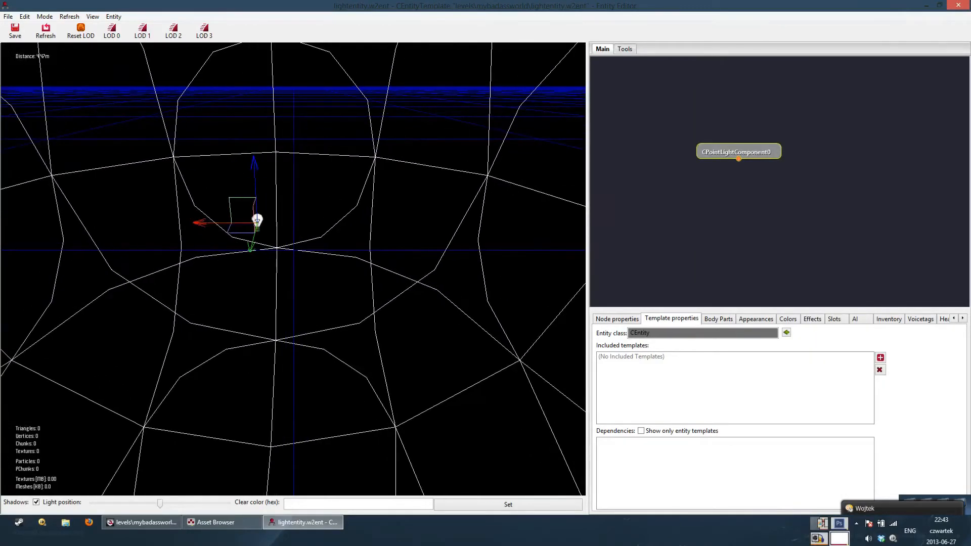
click(604, 320)
drag(677, 309, 677, 201)
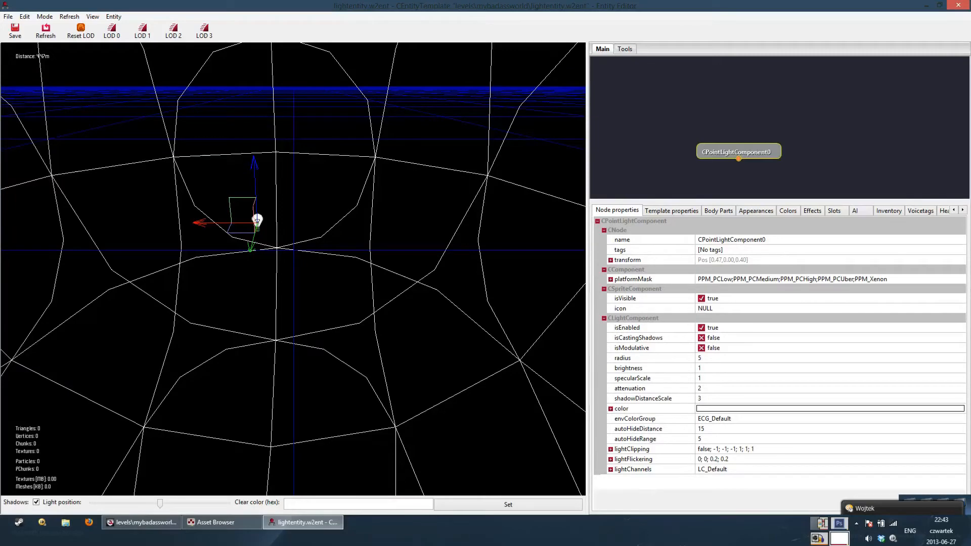
Move the point light component along X to about -0.25, expand its transform, and review its light properties.
mouse_move(293, 268)
right_down()
mouse_move(288, 233)
mouse_move(290, 273)
right_up()
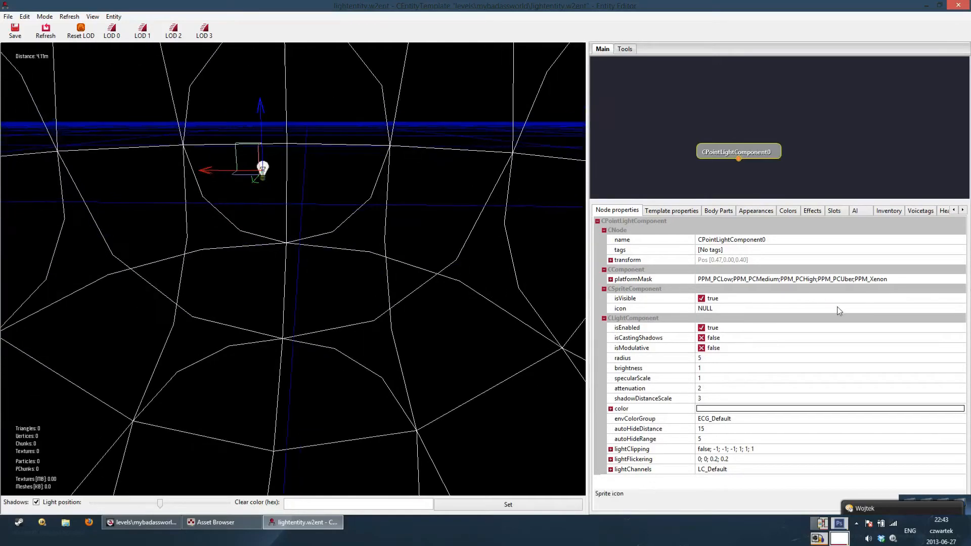
drag(215, 171, 276, 171)
click(611, 260)
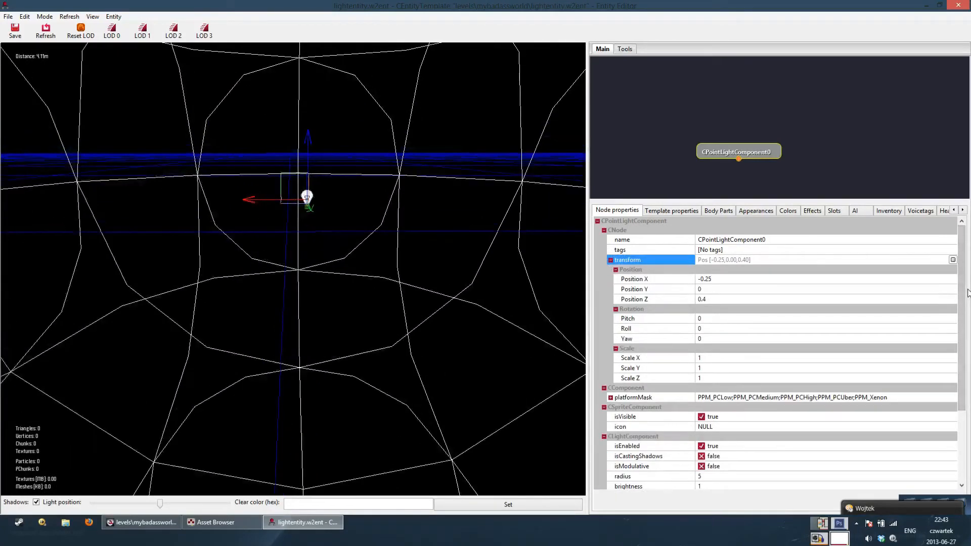
drag(962, 297, 929, 383)
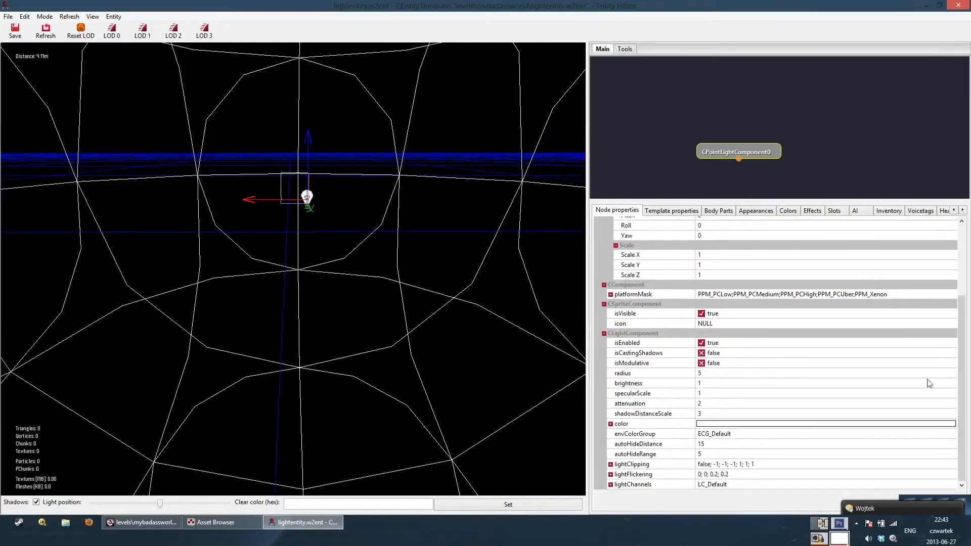
Deselect and reselect the point light component, inspect it closer from another angle, and clear the selection.
click(751, 106)
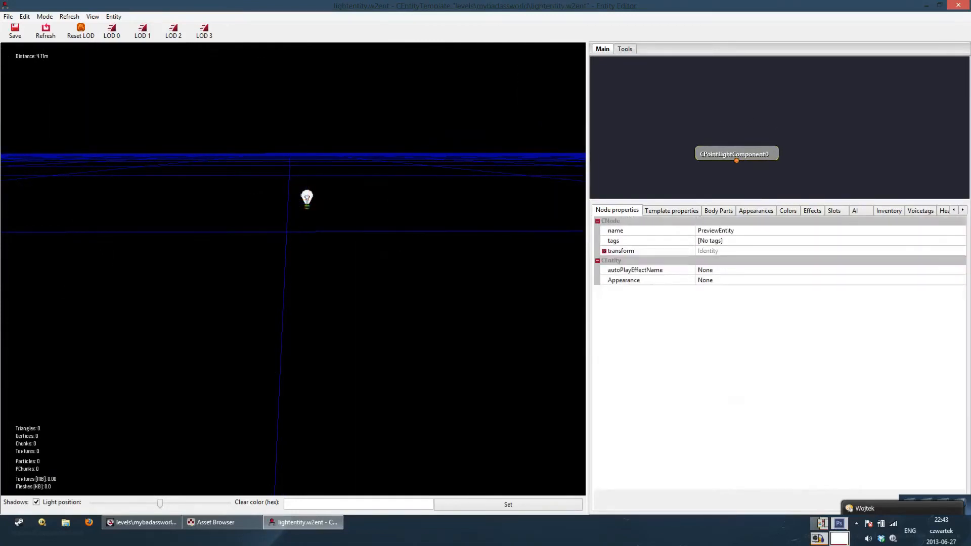
click(307, 197)
scroll(305, 213, up, 3)
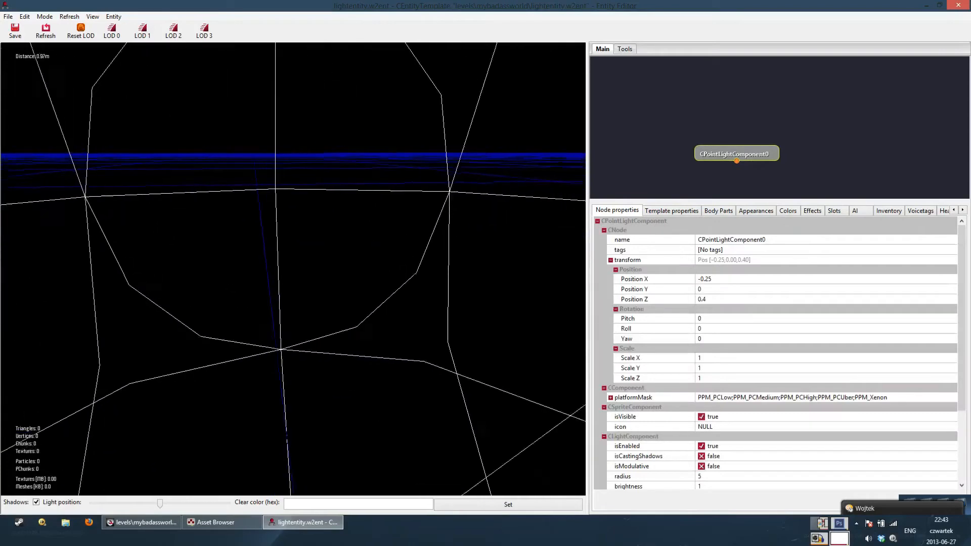
middle_drag(305, 221, 414, 207)
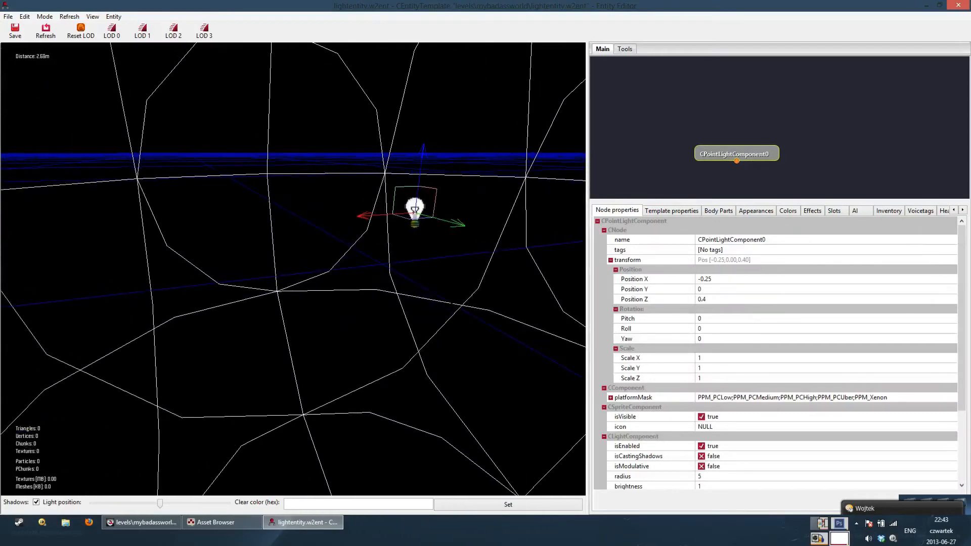
click(827, 137)
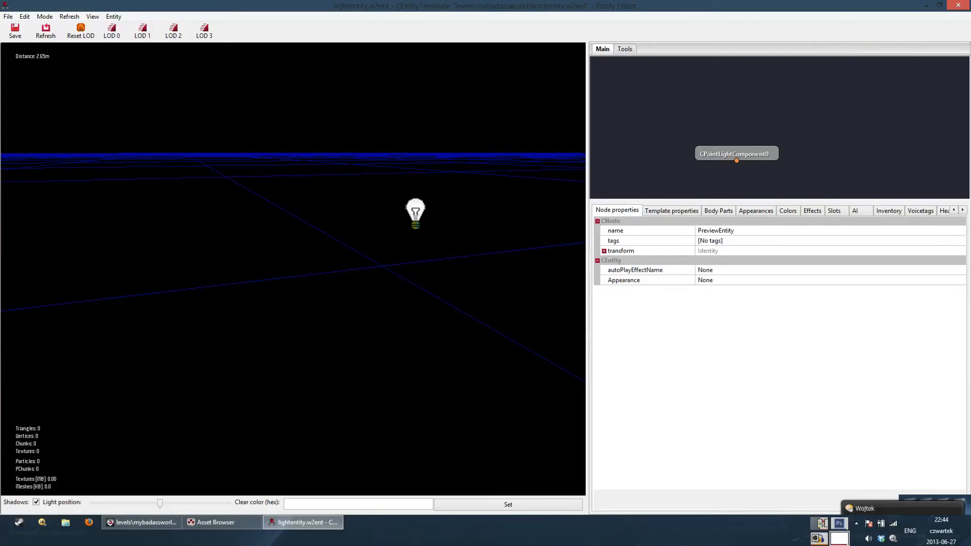
Close the lightentity template and open the candle_light3 entity template from the candle search results.
drag(293, 269, 301, 237)
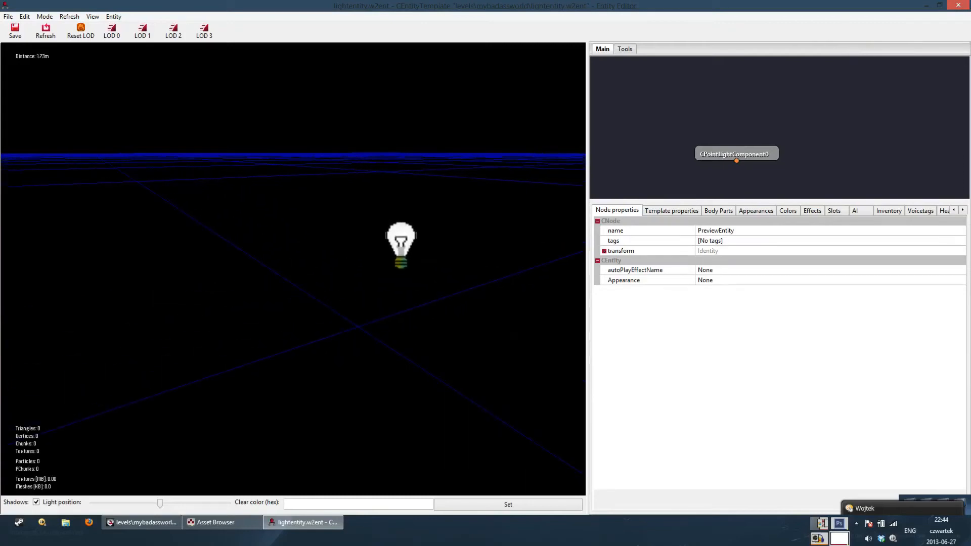
click(957, 5)
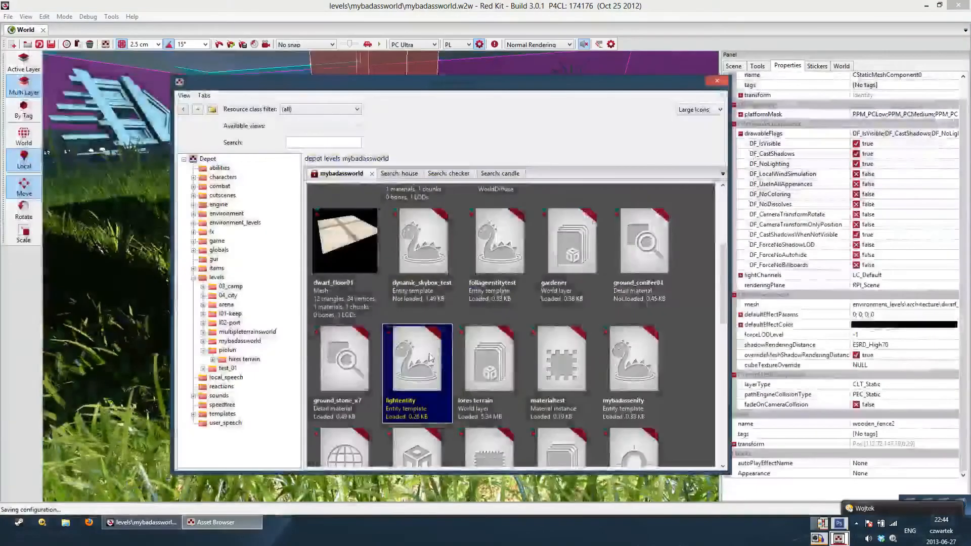
click(516, 173)
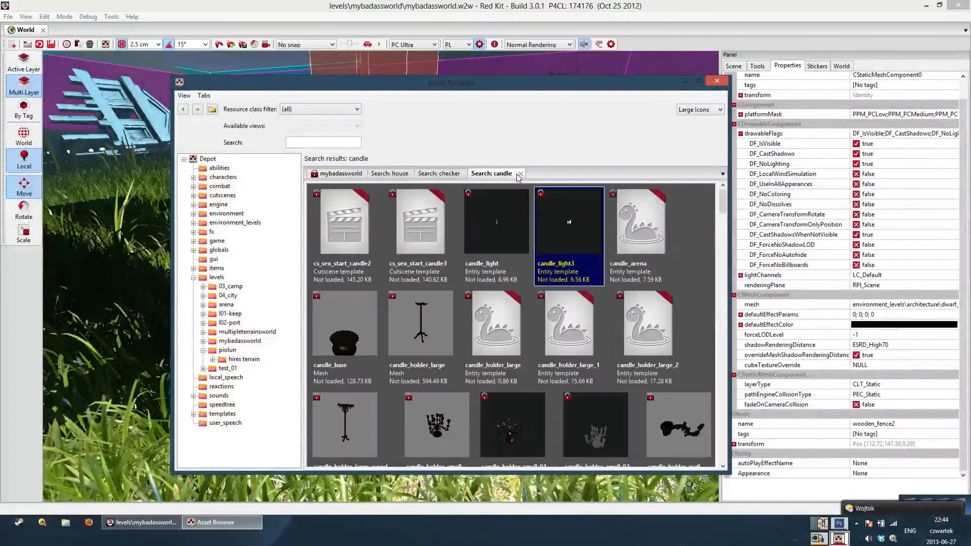
double_click(570, 232)
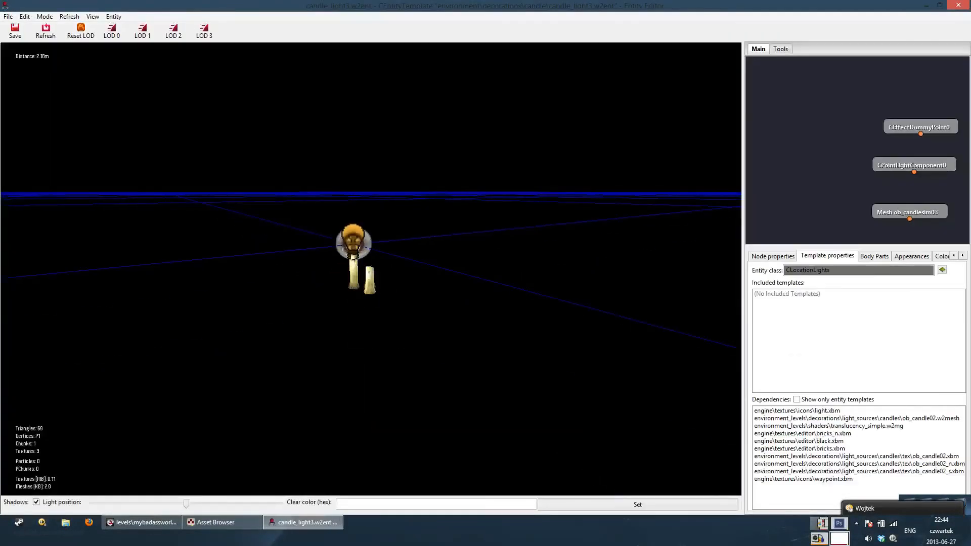
Inspect the candles up close, select their point light component, and move its node away from the other component nodes.
middle_drag(327, 314, 400, 261)
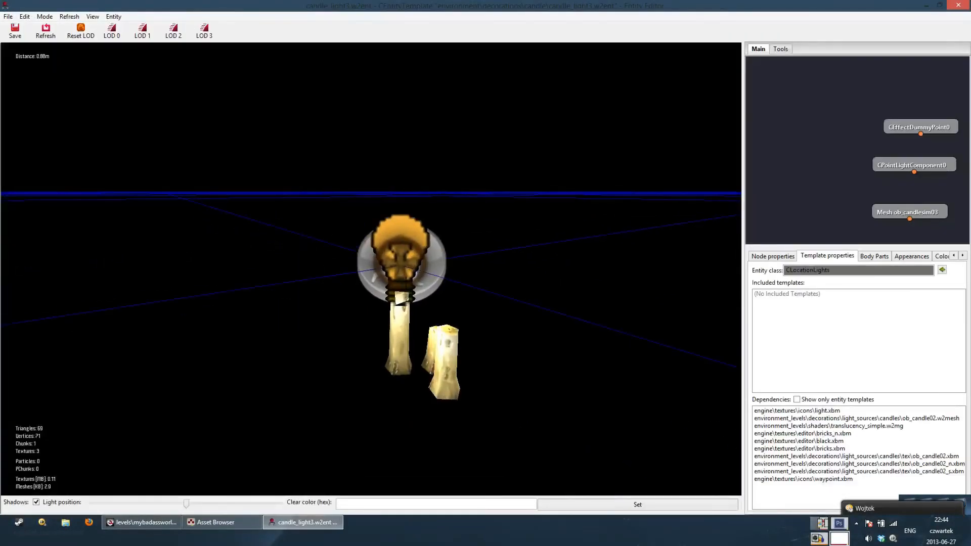
click(400, 267)
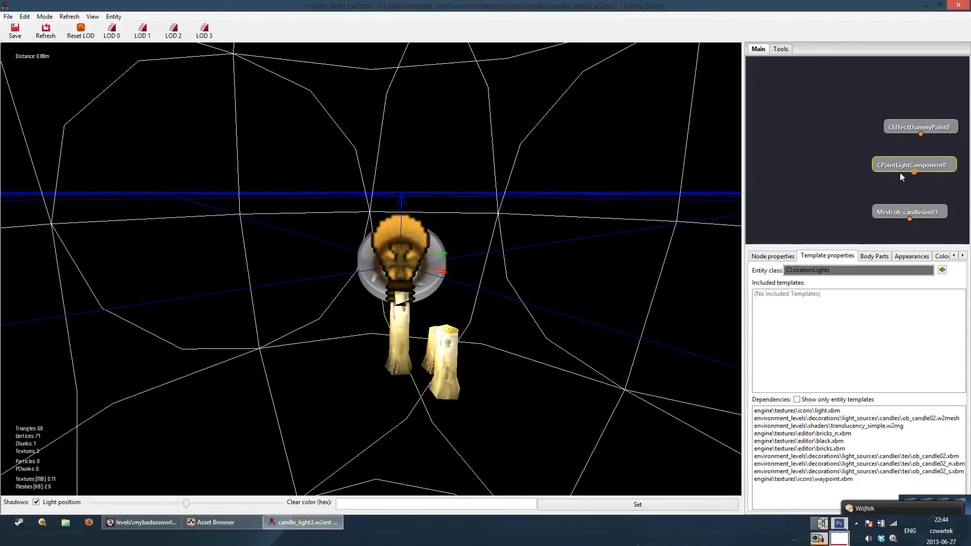
click(868, 168)
drag(874, 166, 820, 166)
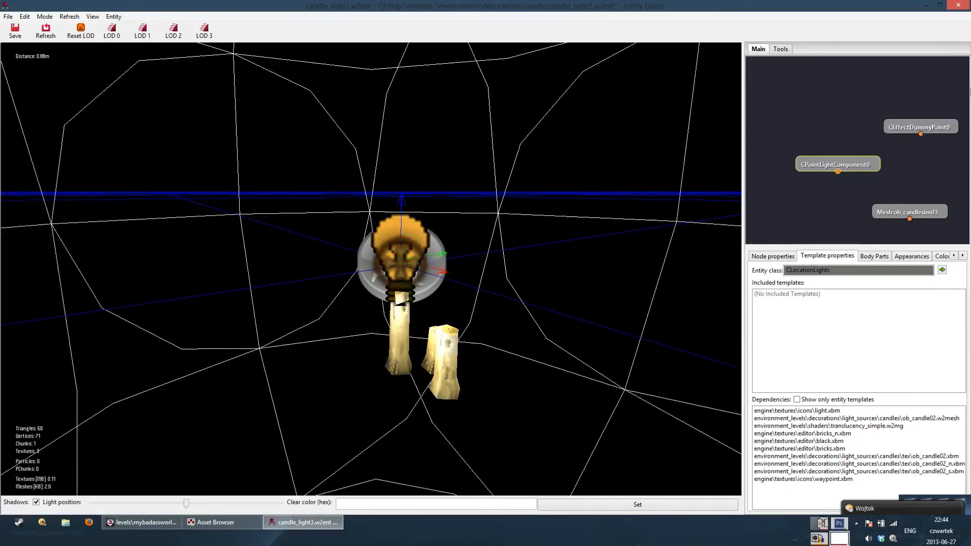
Close the candle_light3 template and the Asset Browser, and return to the level near the stone building.
click(958, 5)
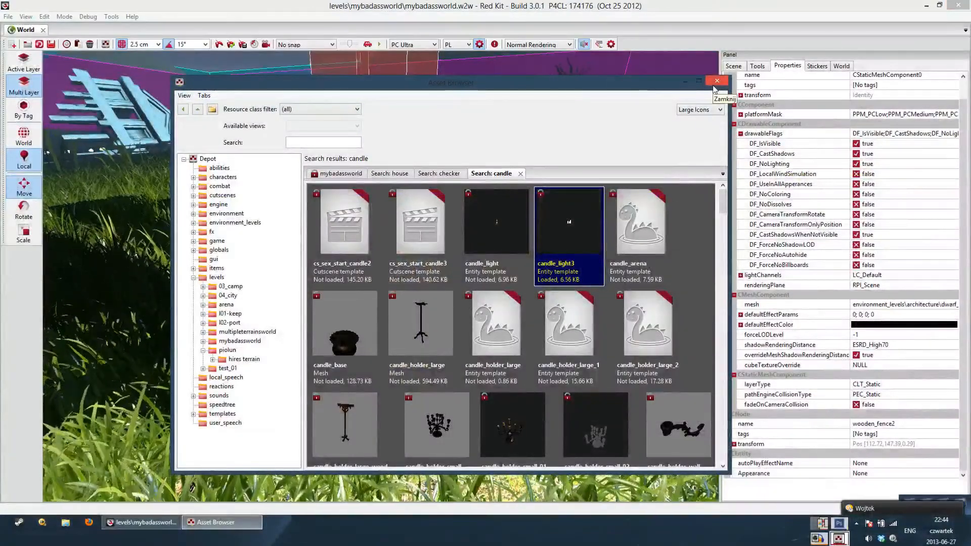
click(716, 81)
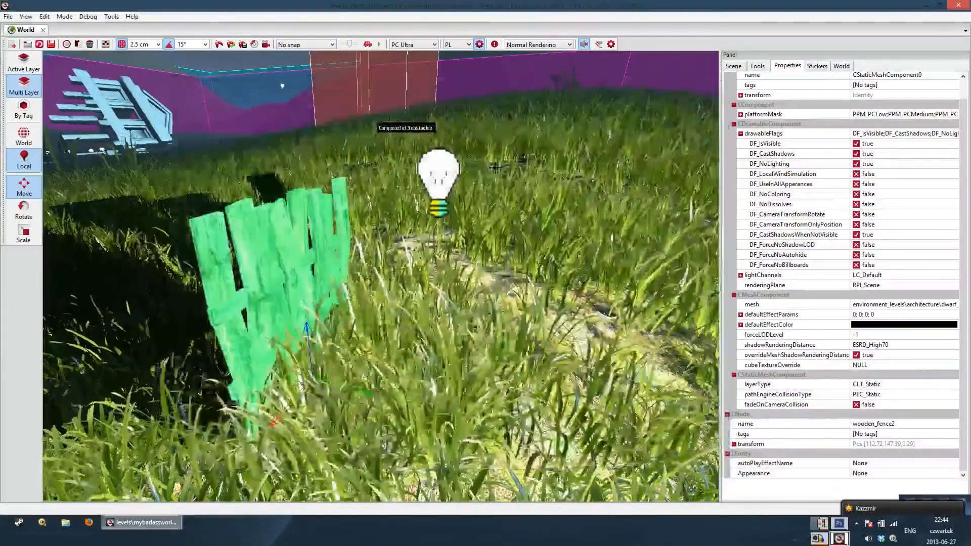
right_drag(495, 168, 263, 187)
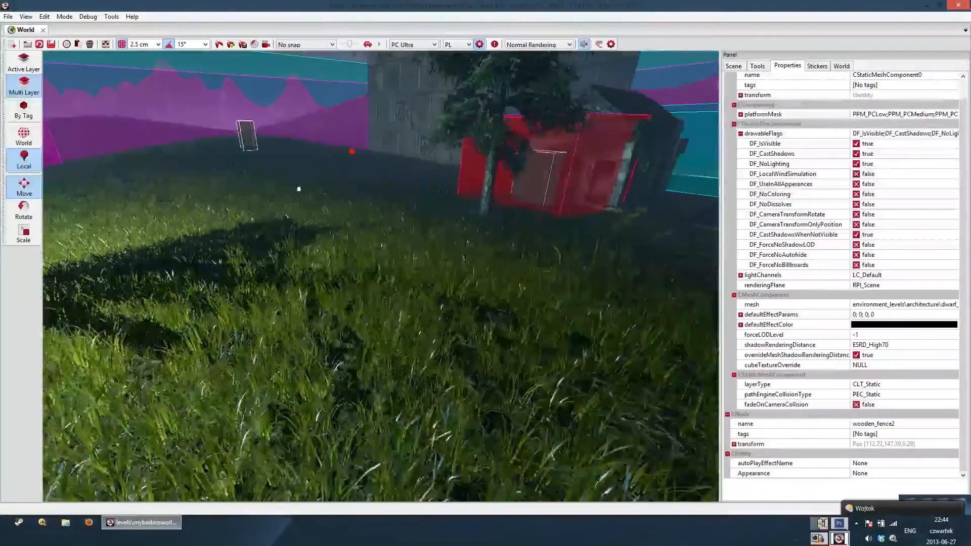
right_drag(352, 151, 193, 261)
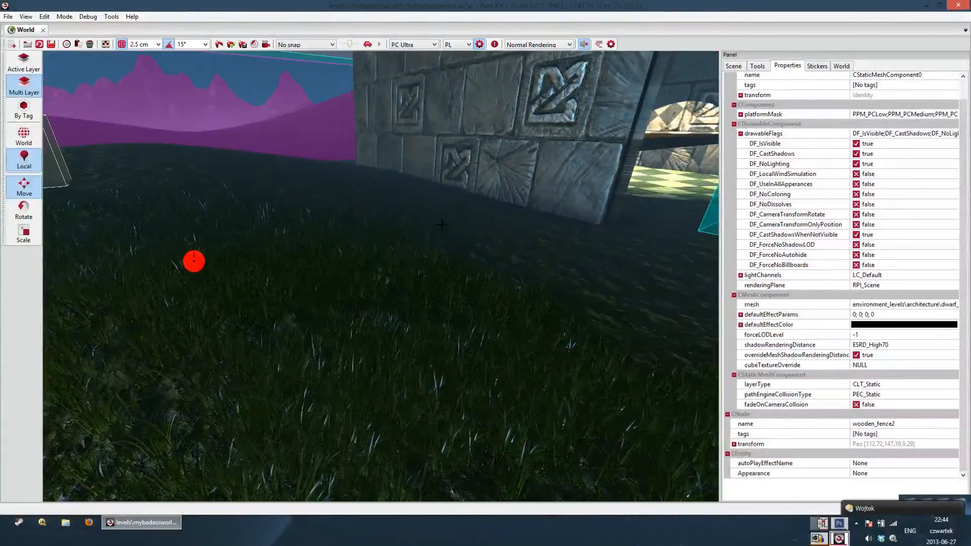